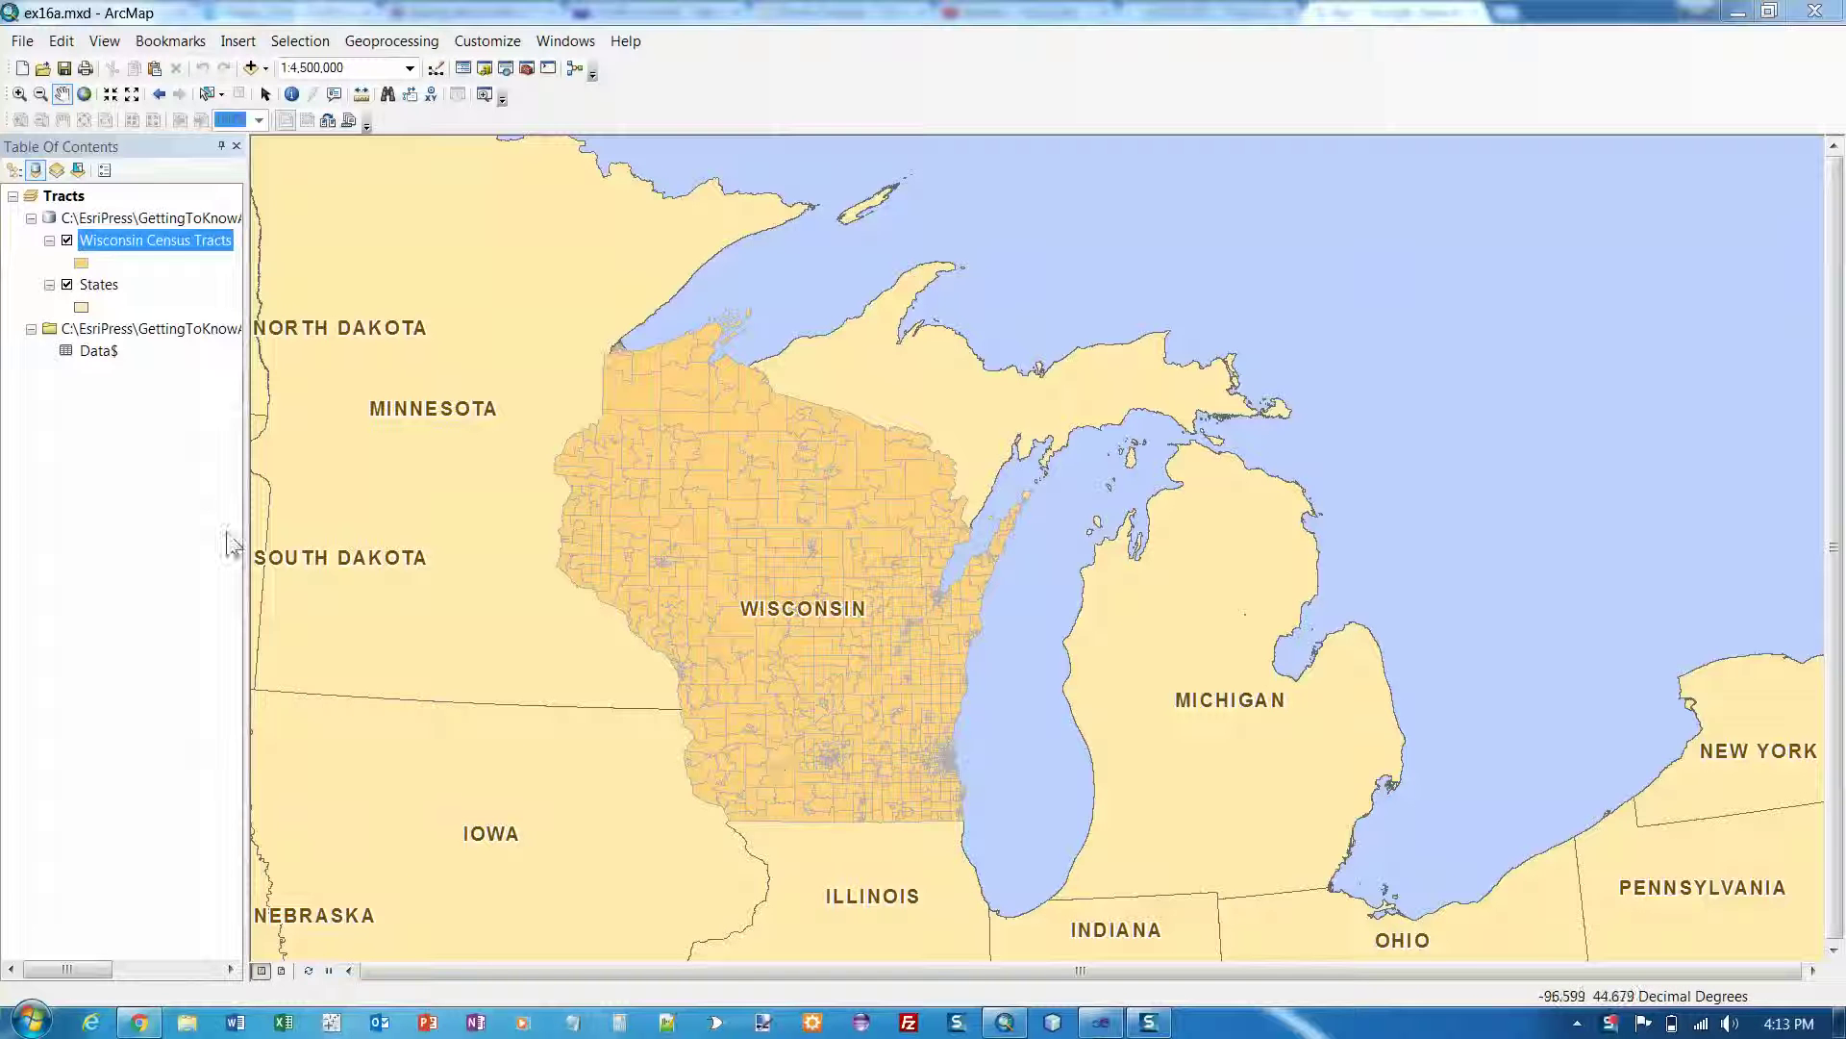
# Open the attribute table of the Wisconsin Census Tracts layer and bring the joined TRACT_FIPS fields into view.
pyautogui.rightClick(160, 241)
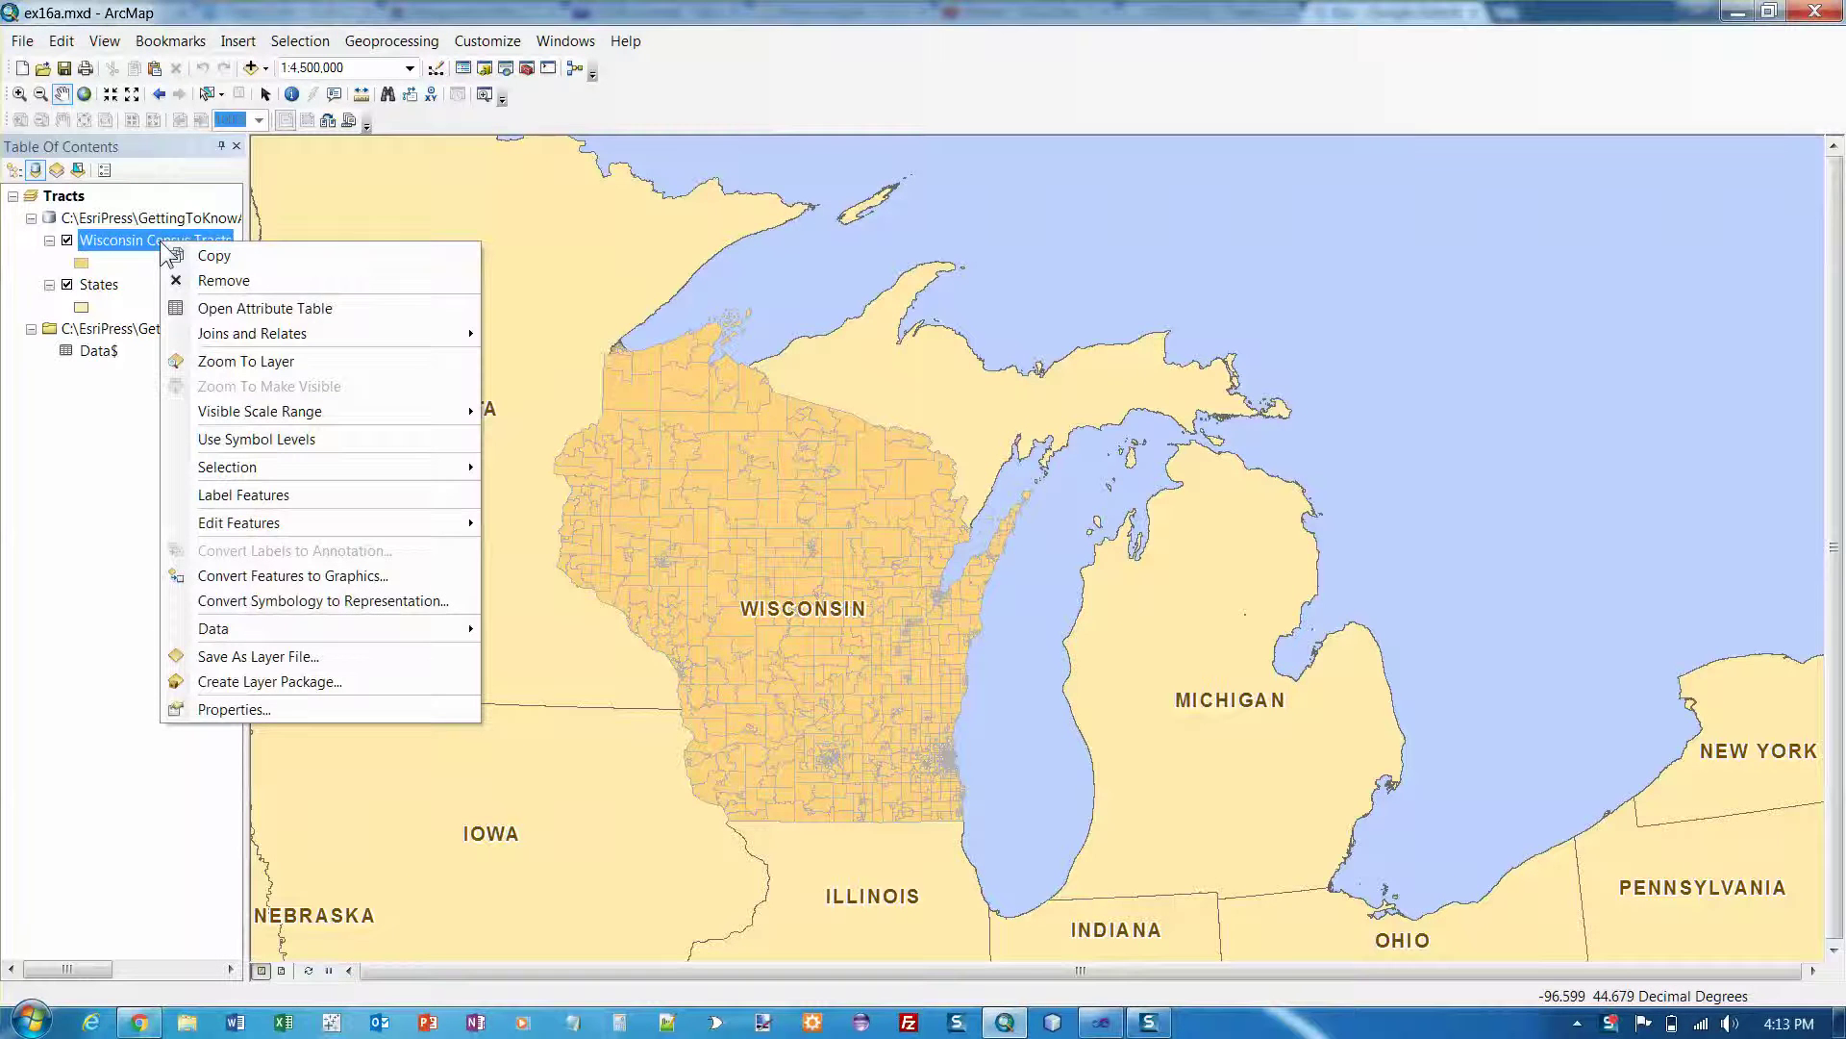
pyautogui.click(213, 308)
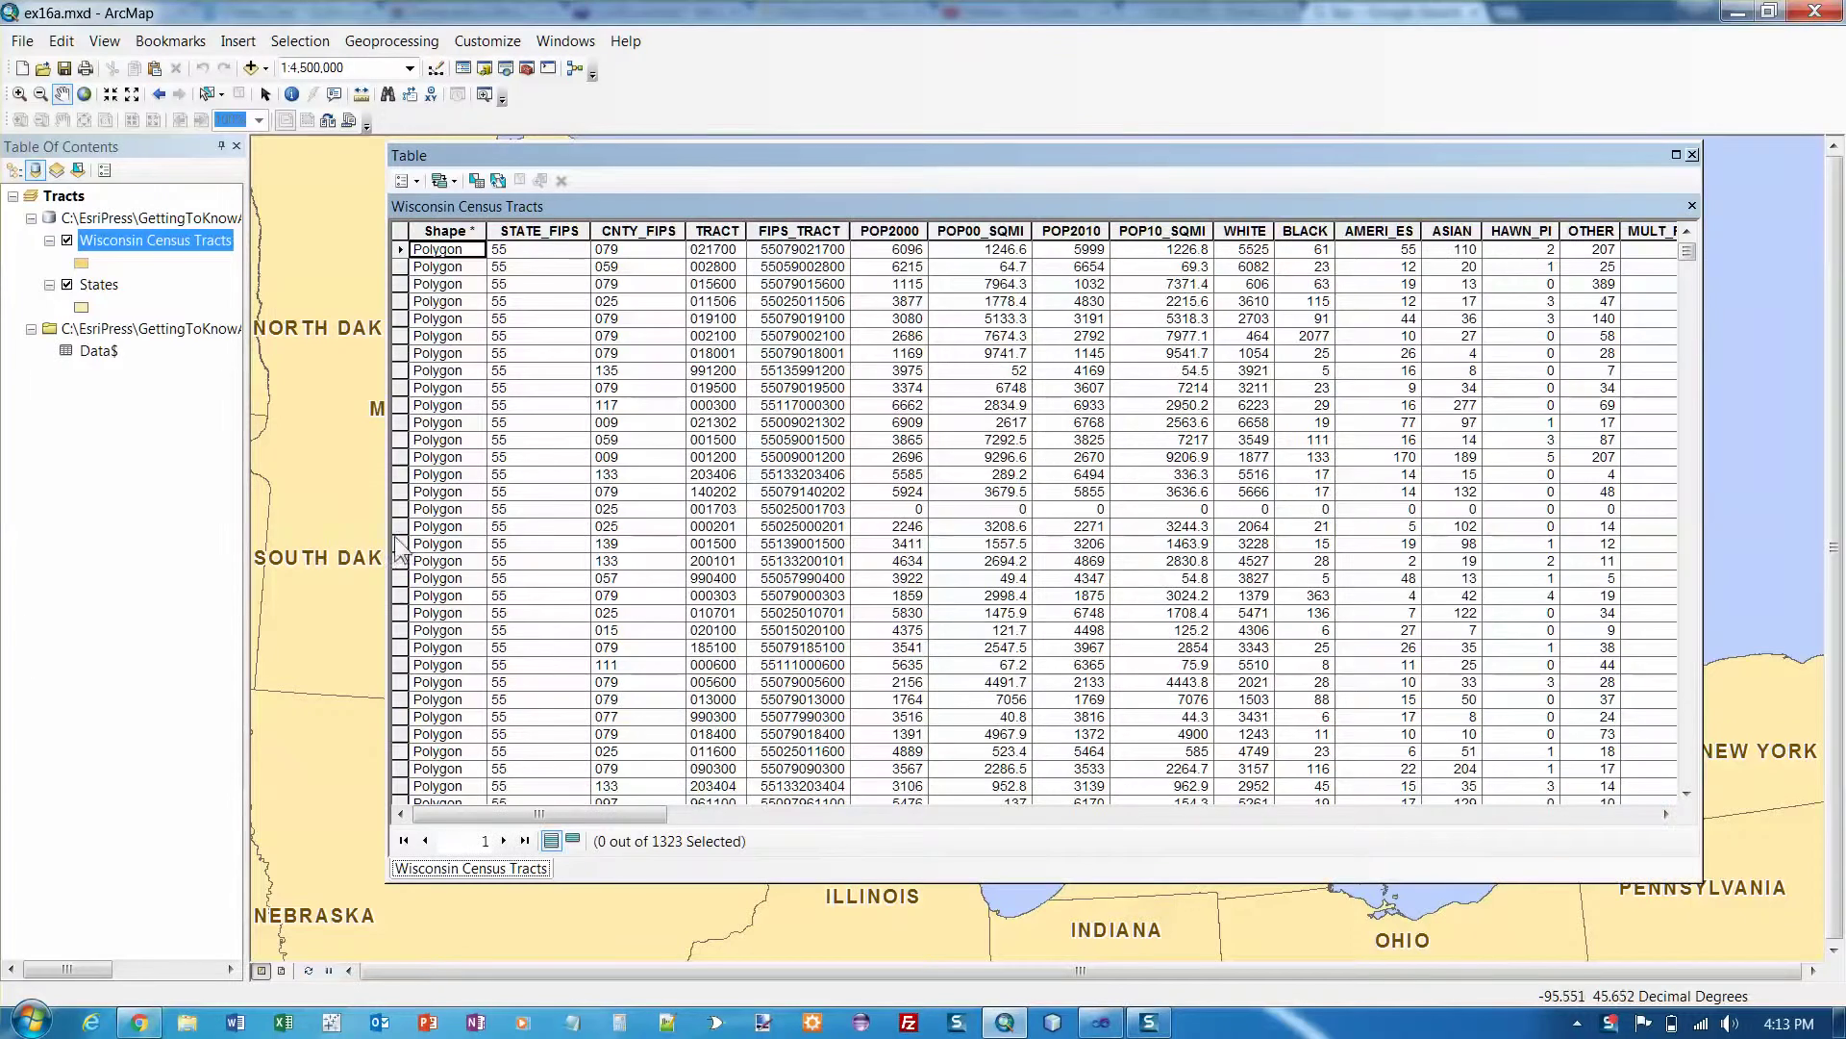
pyautogui.moveTo(608, 814); pyautogui.dragTo(1439, 806)
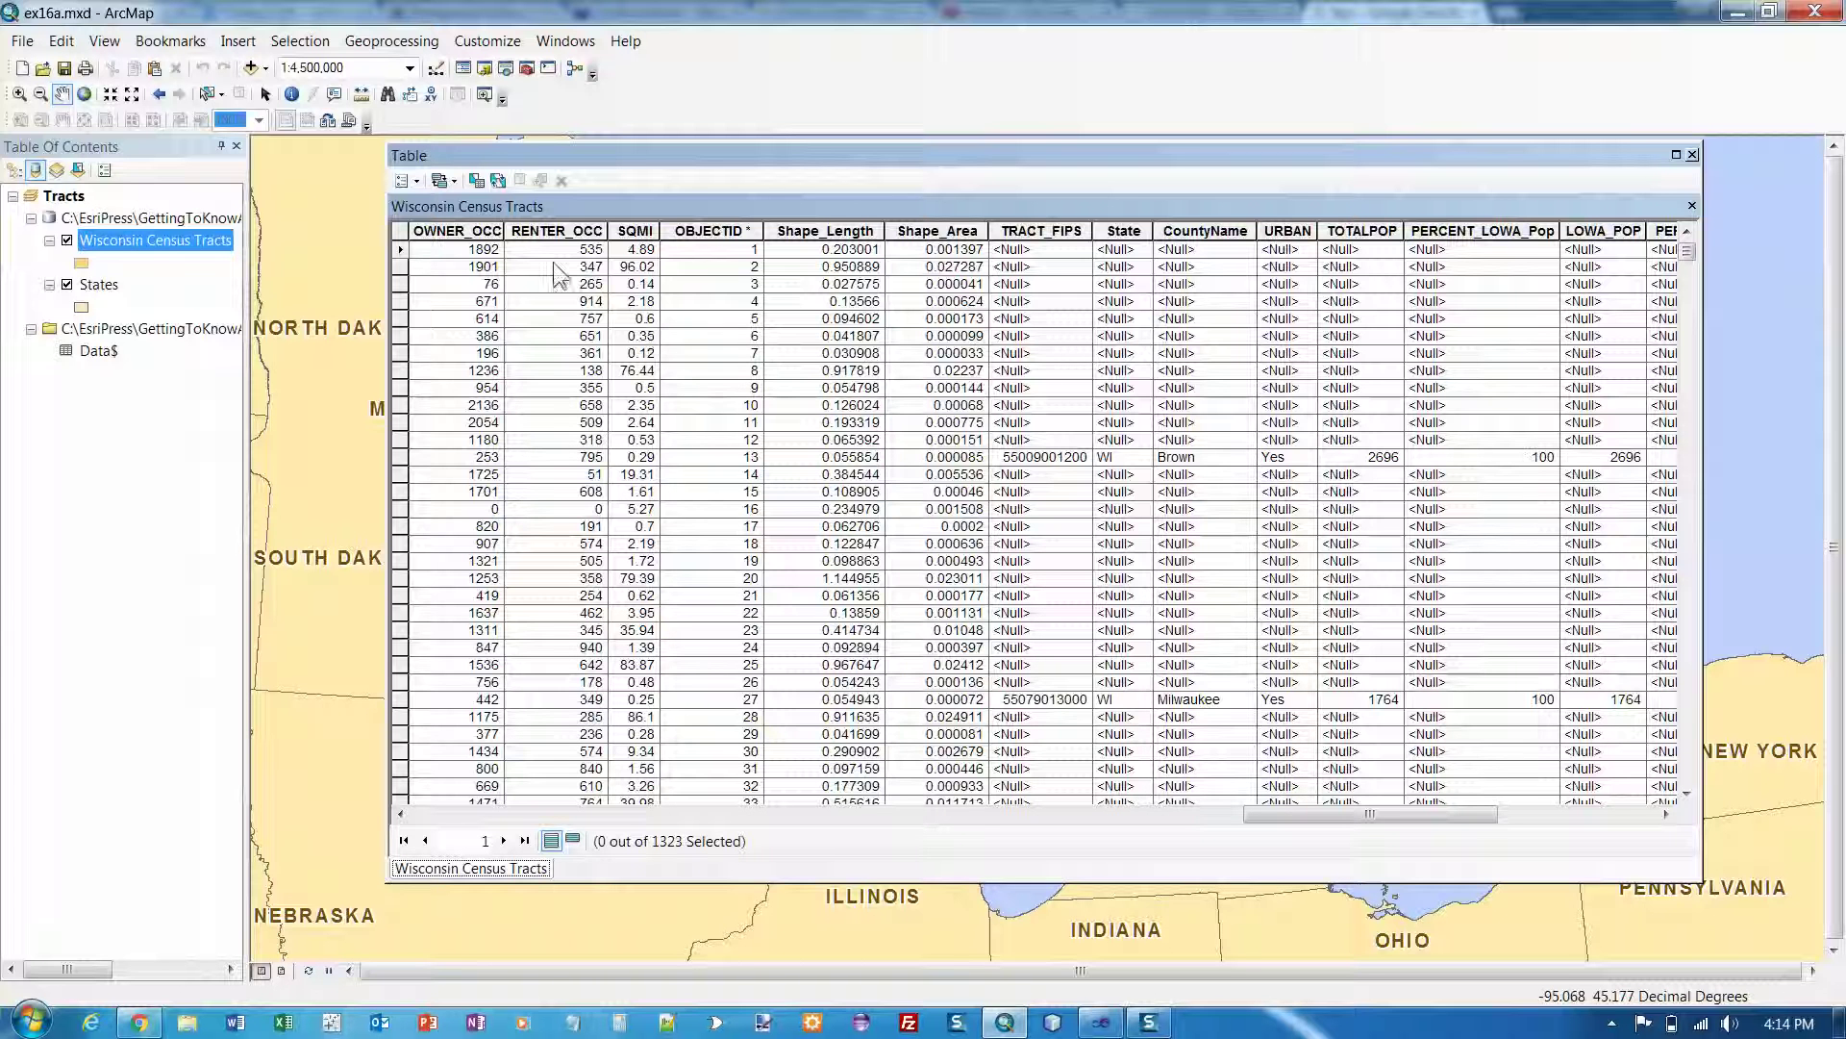
# Select the first record and look through the table rows for matched and null values in the joined fields.
pyautogui.click(400, 250)
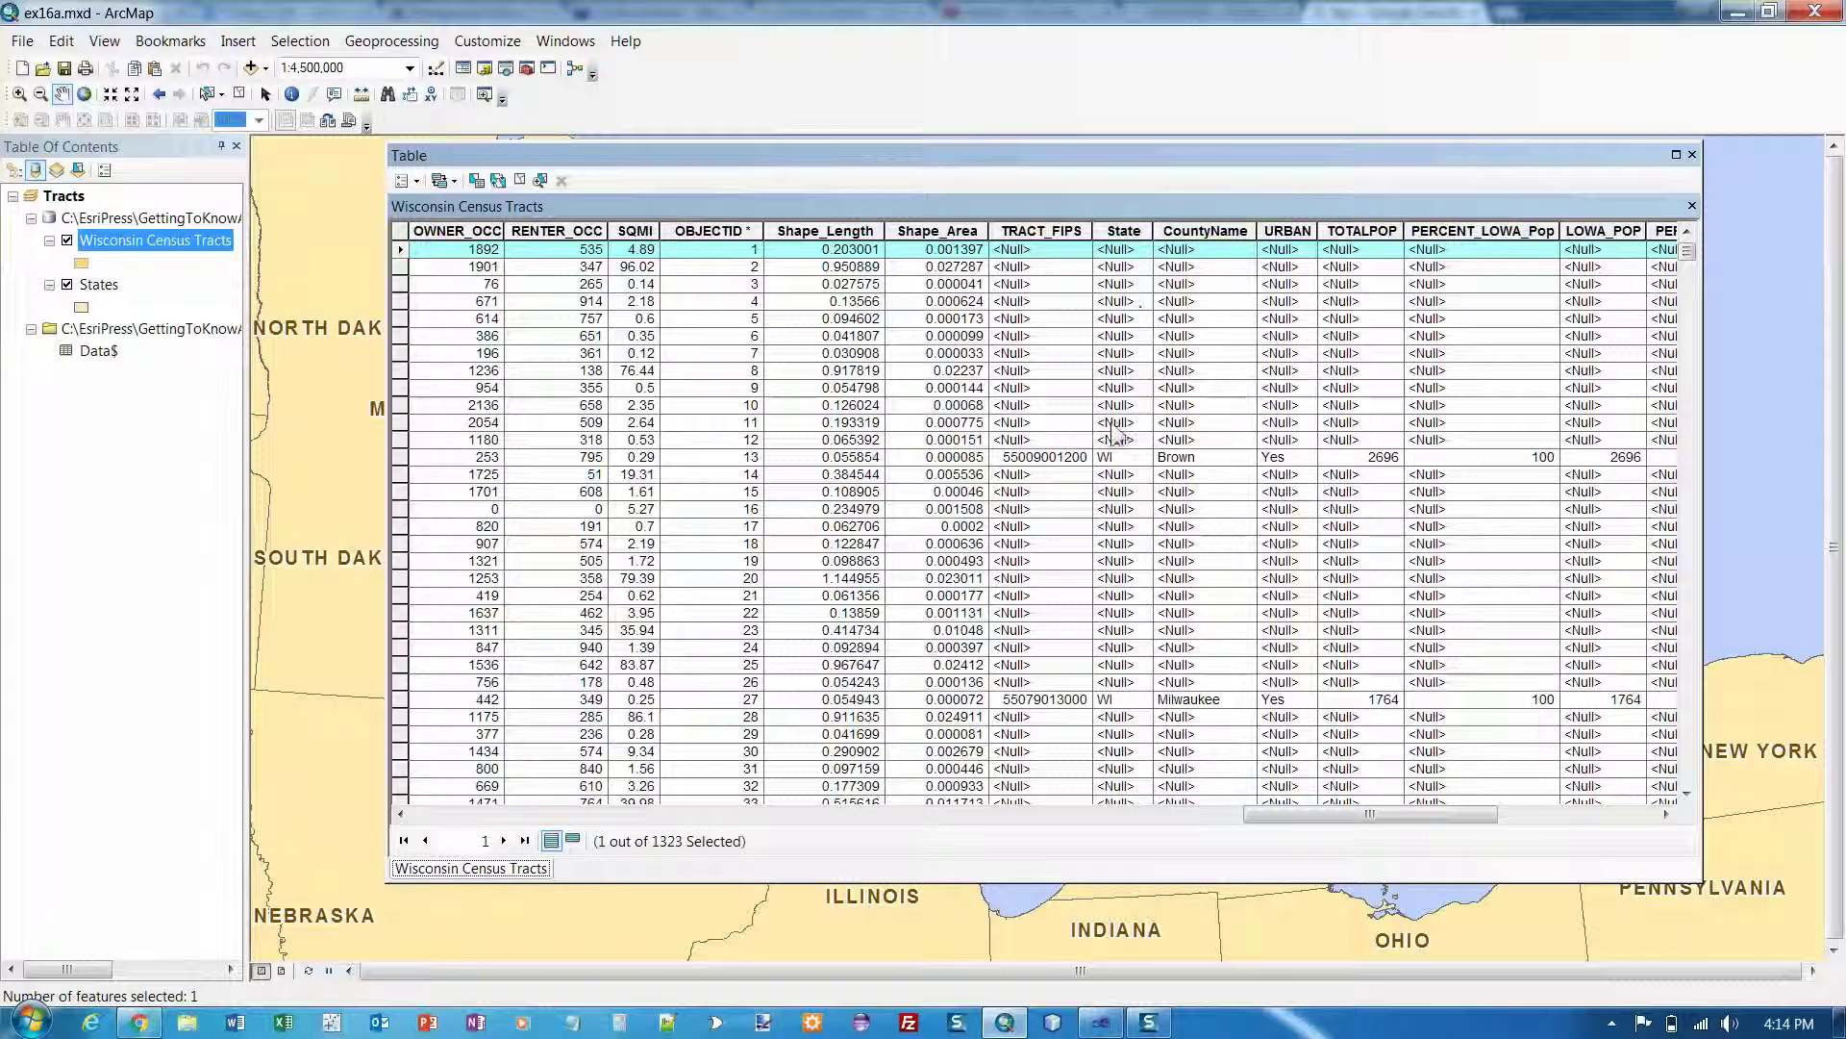
pyautogui.scroll(-3, 1114, 462)
pyautogui.scroll(-19, 1113, 461)
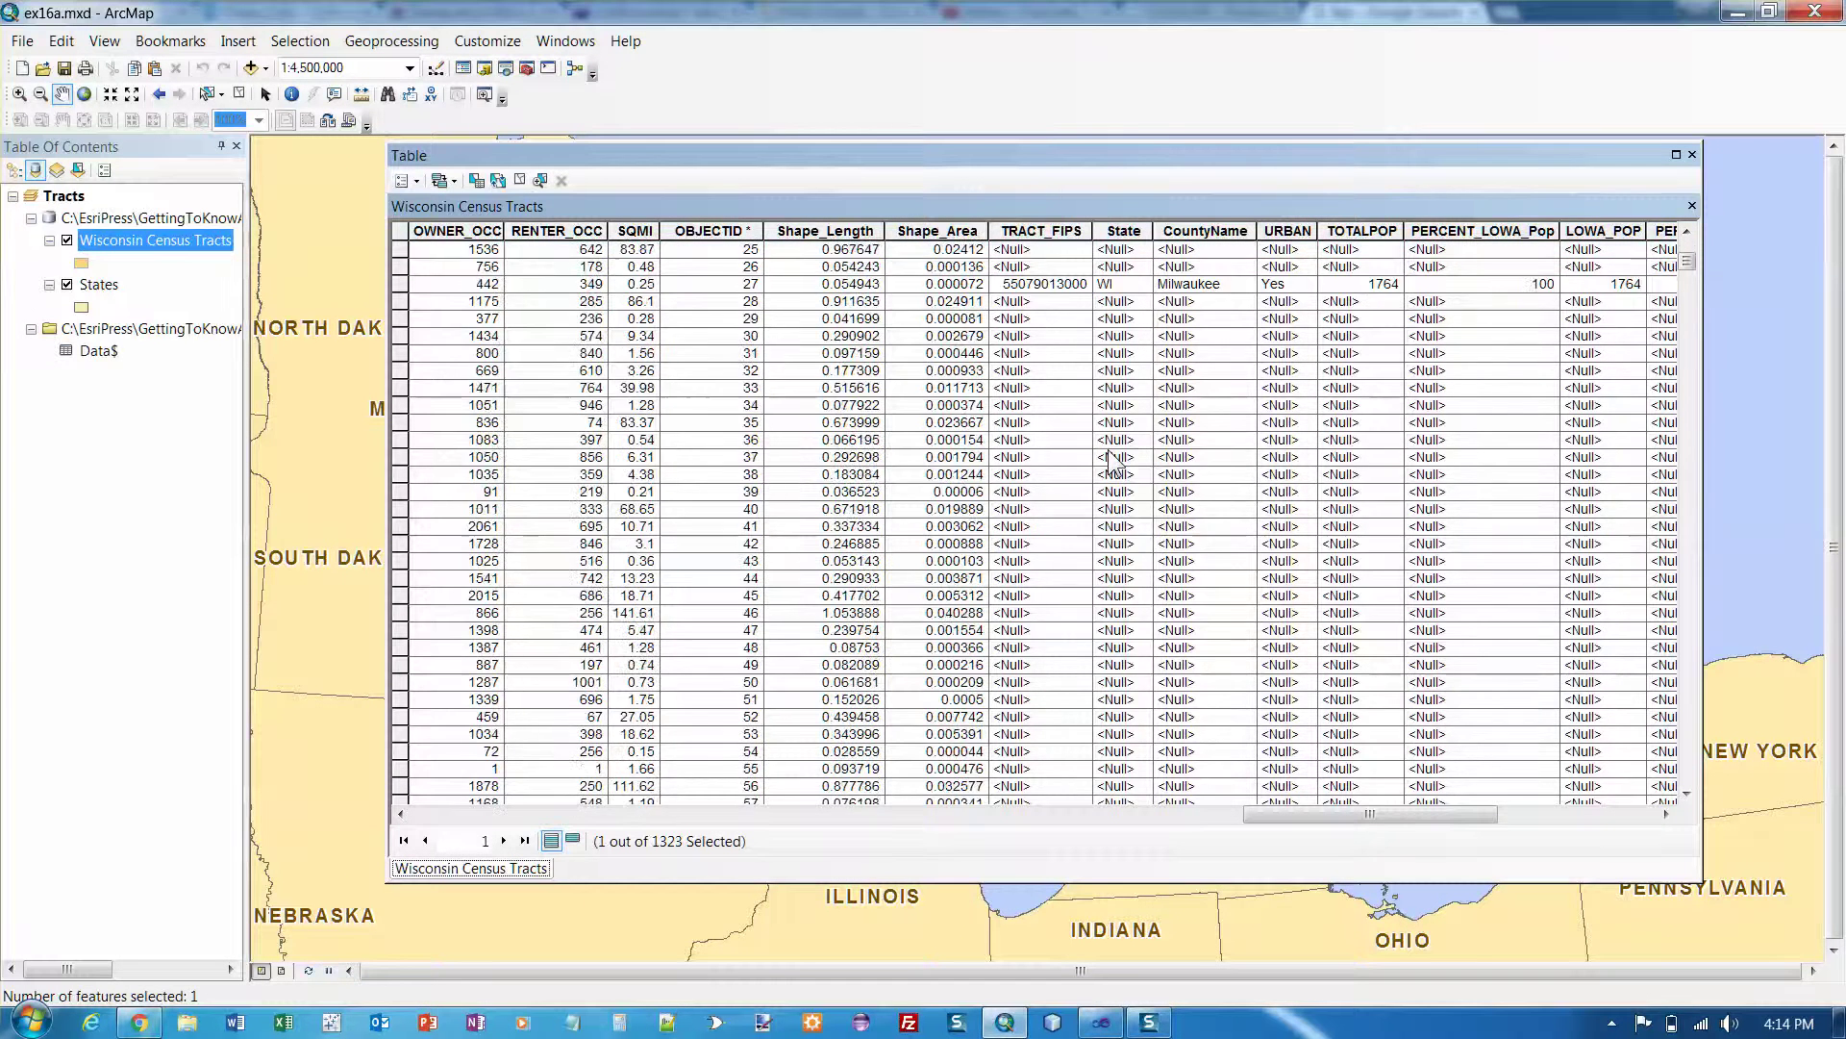
pyautogui.scroll(4, 1113, 462)
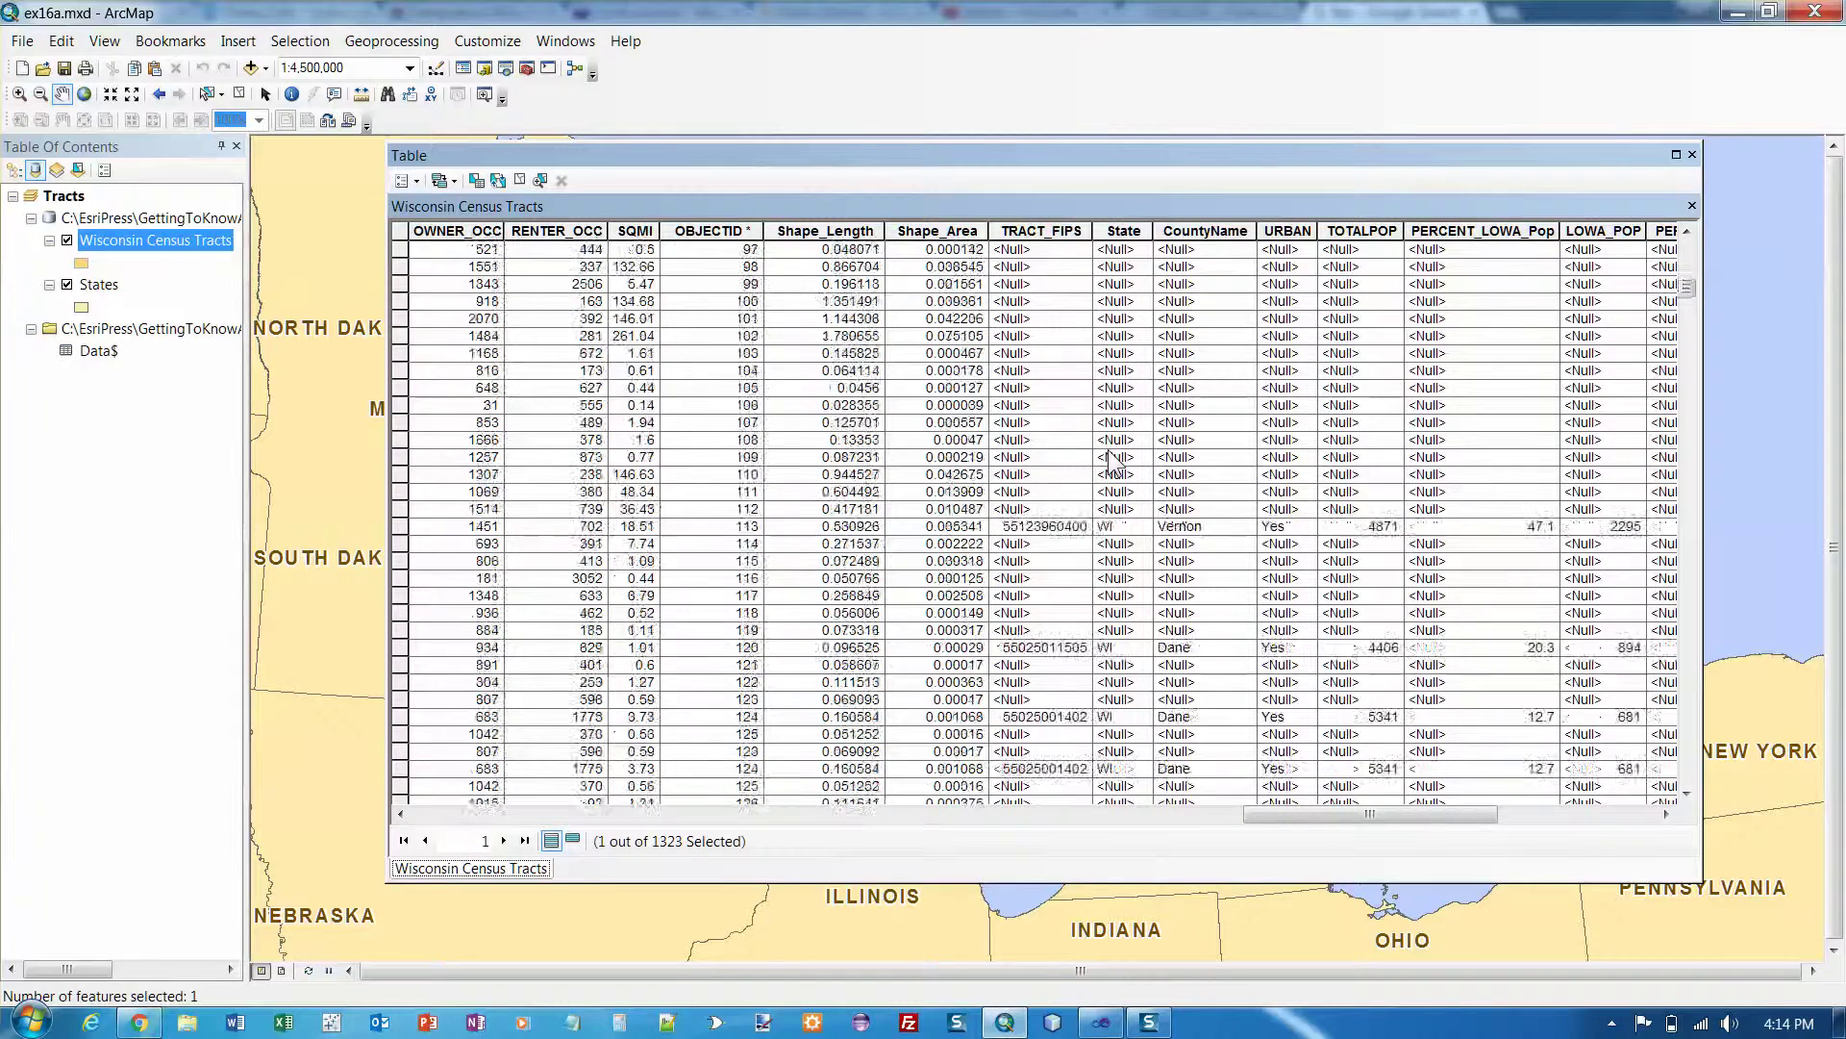
pyautogui.scroll(18, 1114, 462)
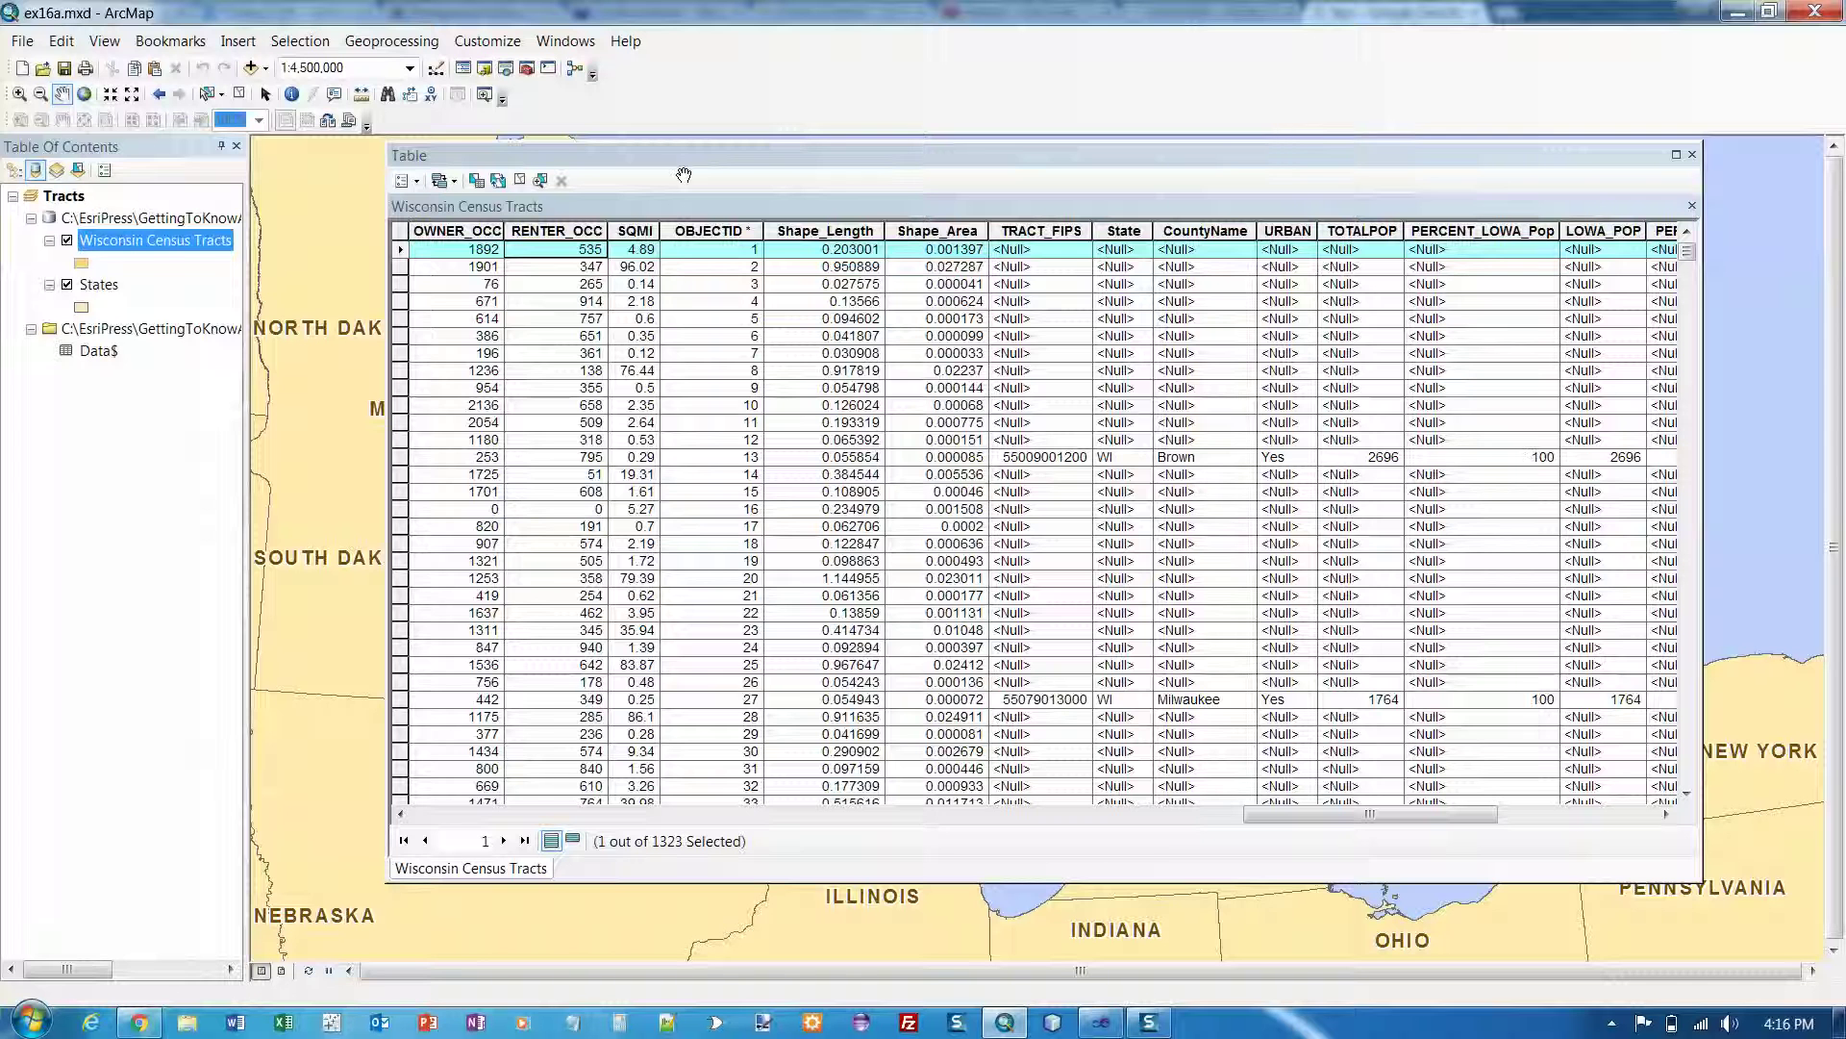
# Turn off field aliases and adjust the widths of the Shape_Length, Shape_Area and Data$.TRACT_FIPS columns to read their full names.
pyautogui.click(419, 181)
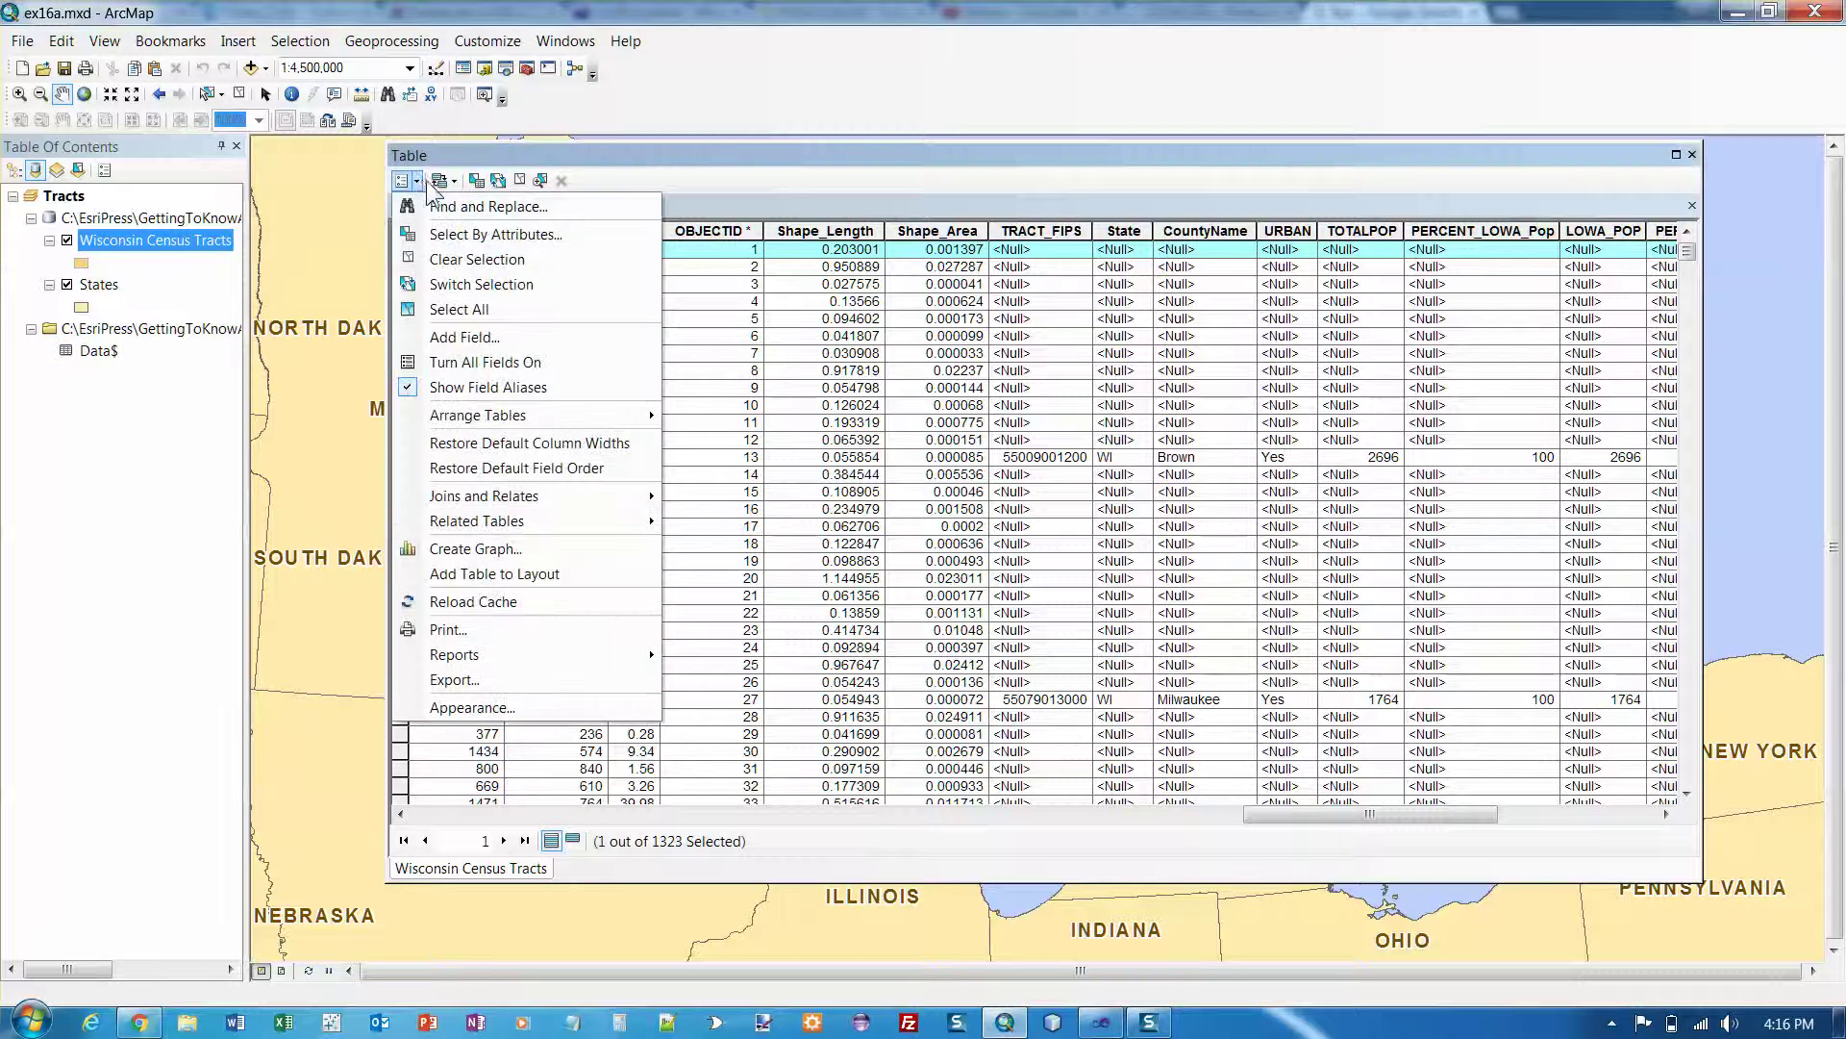
pyautogui.click(485, 388)
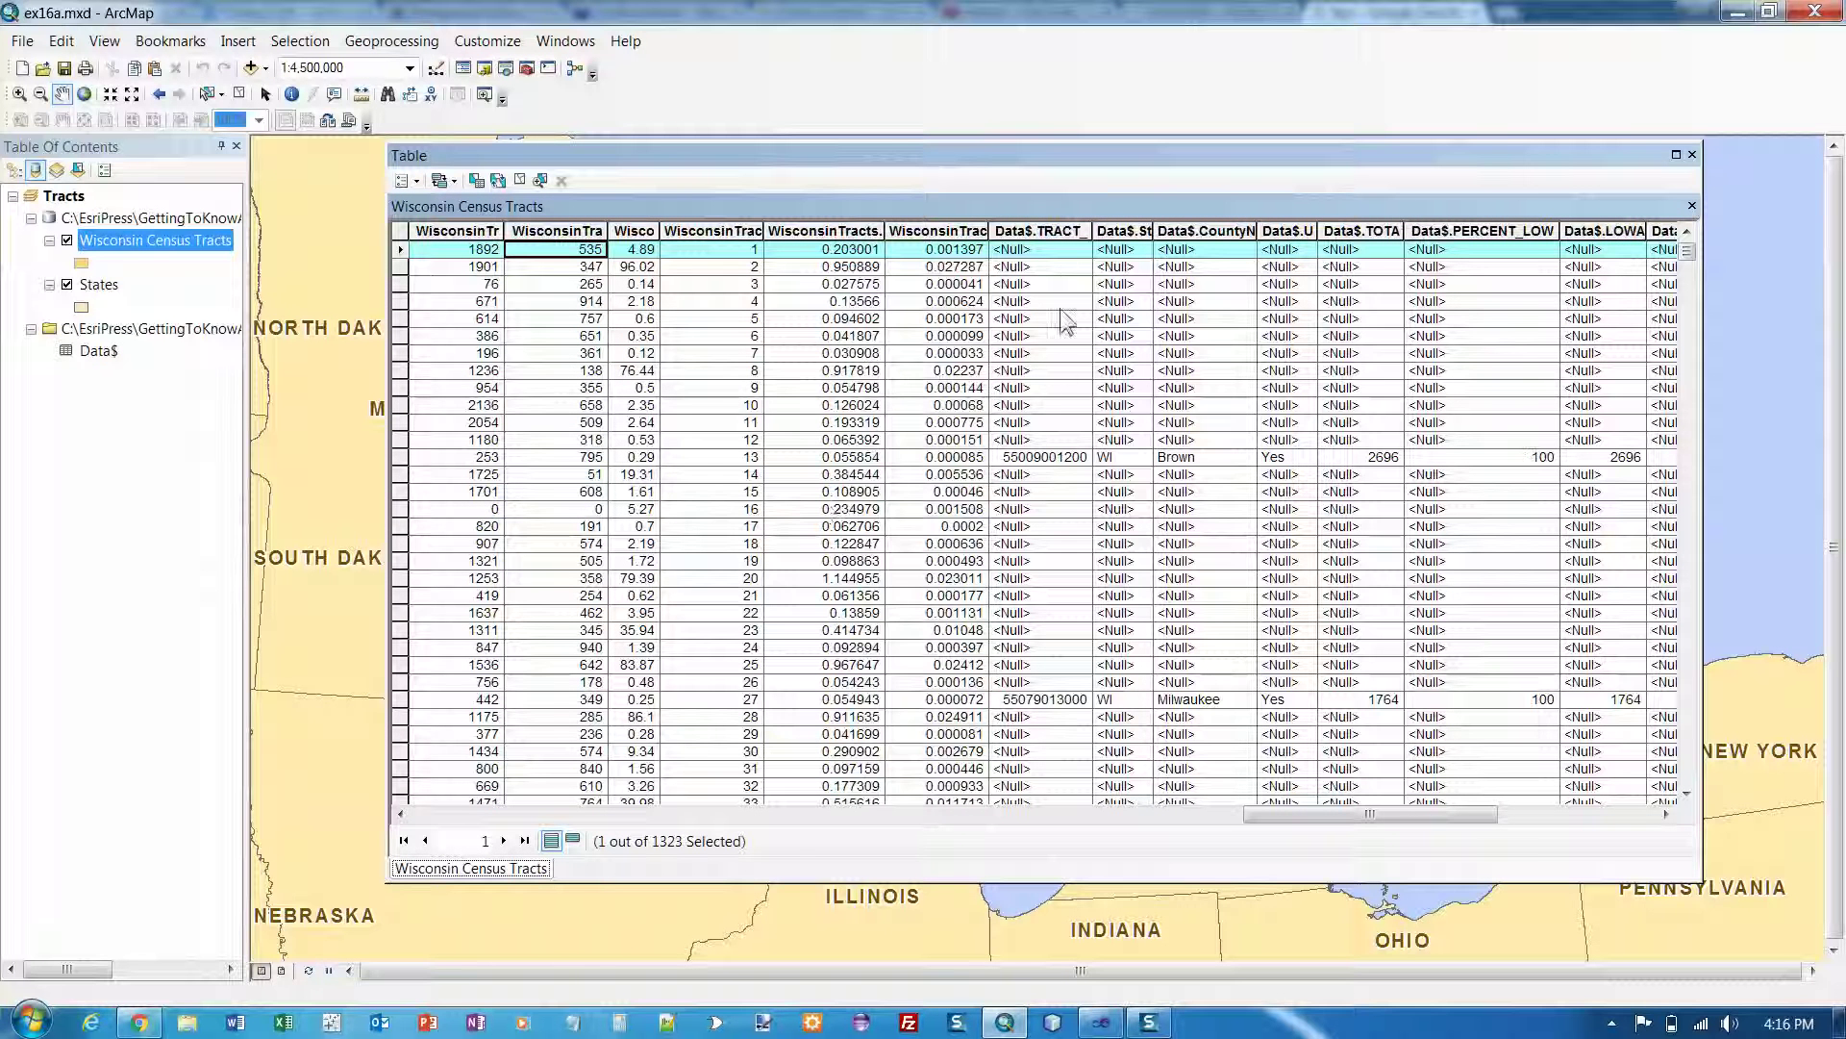
pyautogui.moveTo(988, 228); pyautogui.dragTo(1116, 223)
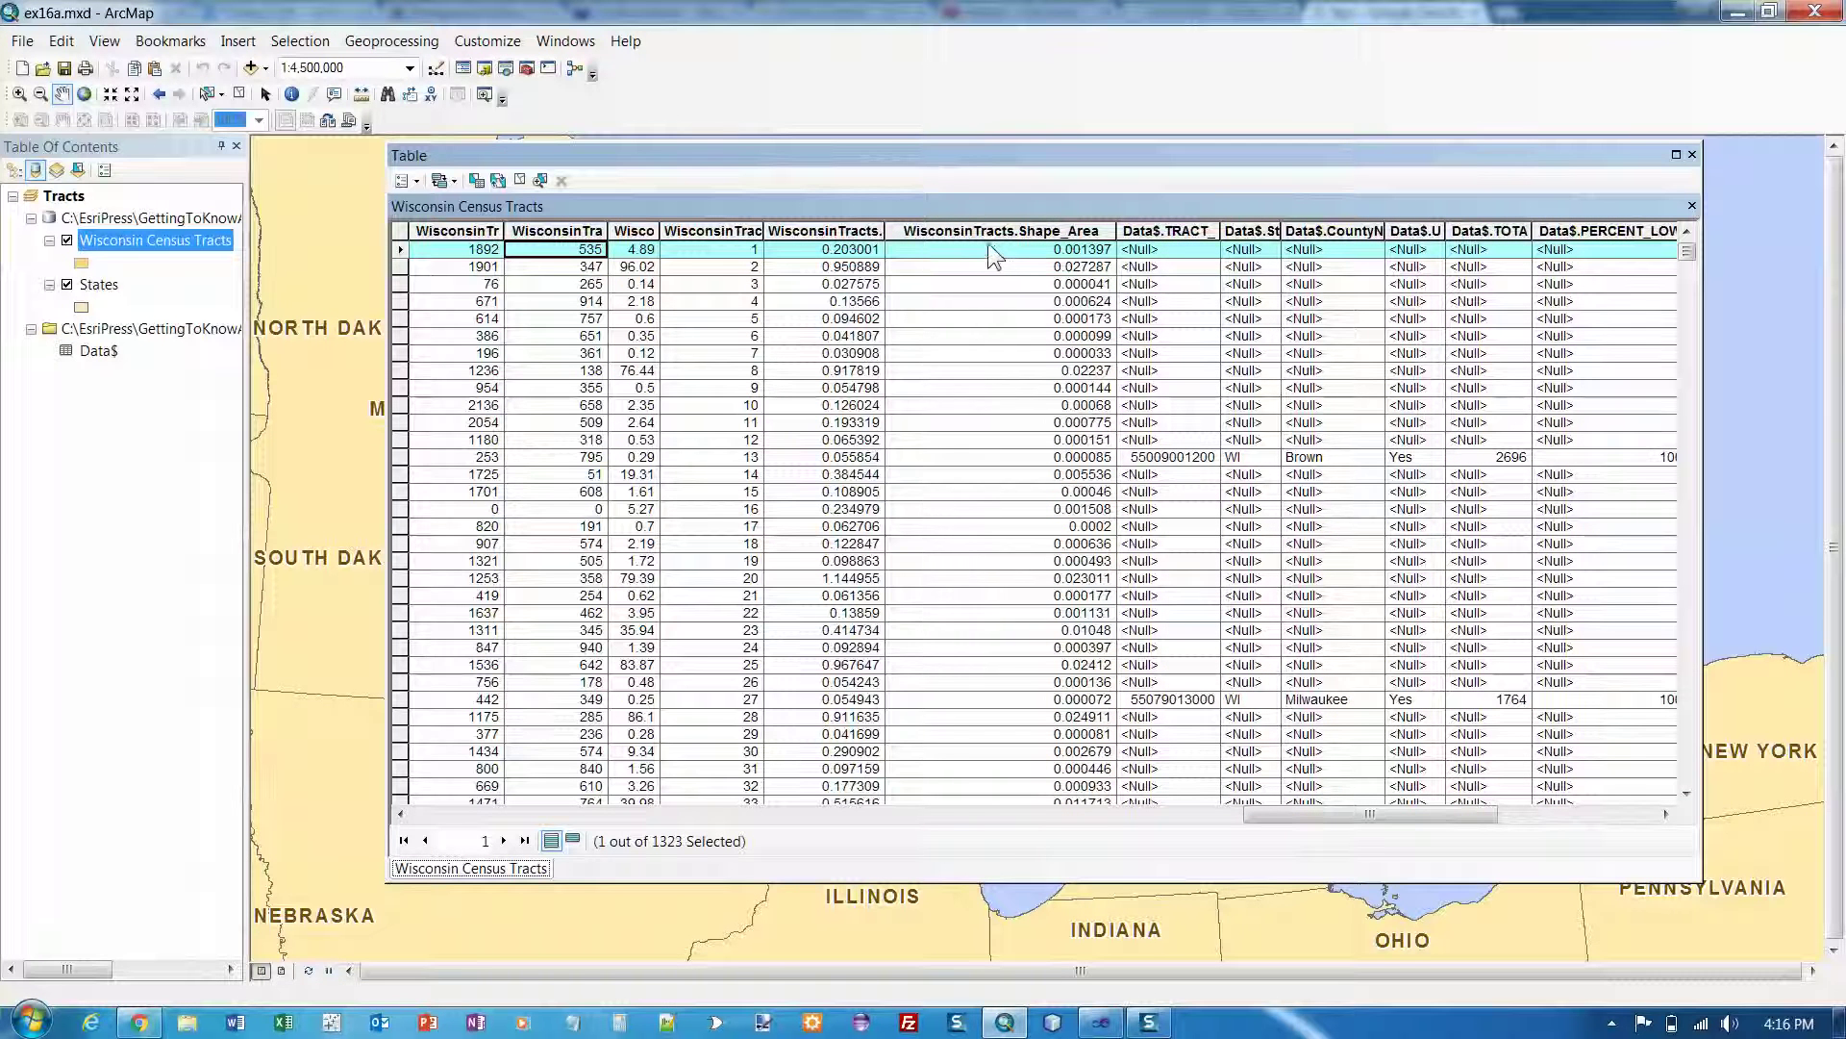
pyautogui.moveTo(884, 229); pyautogui.dragTo(1007, 228)
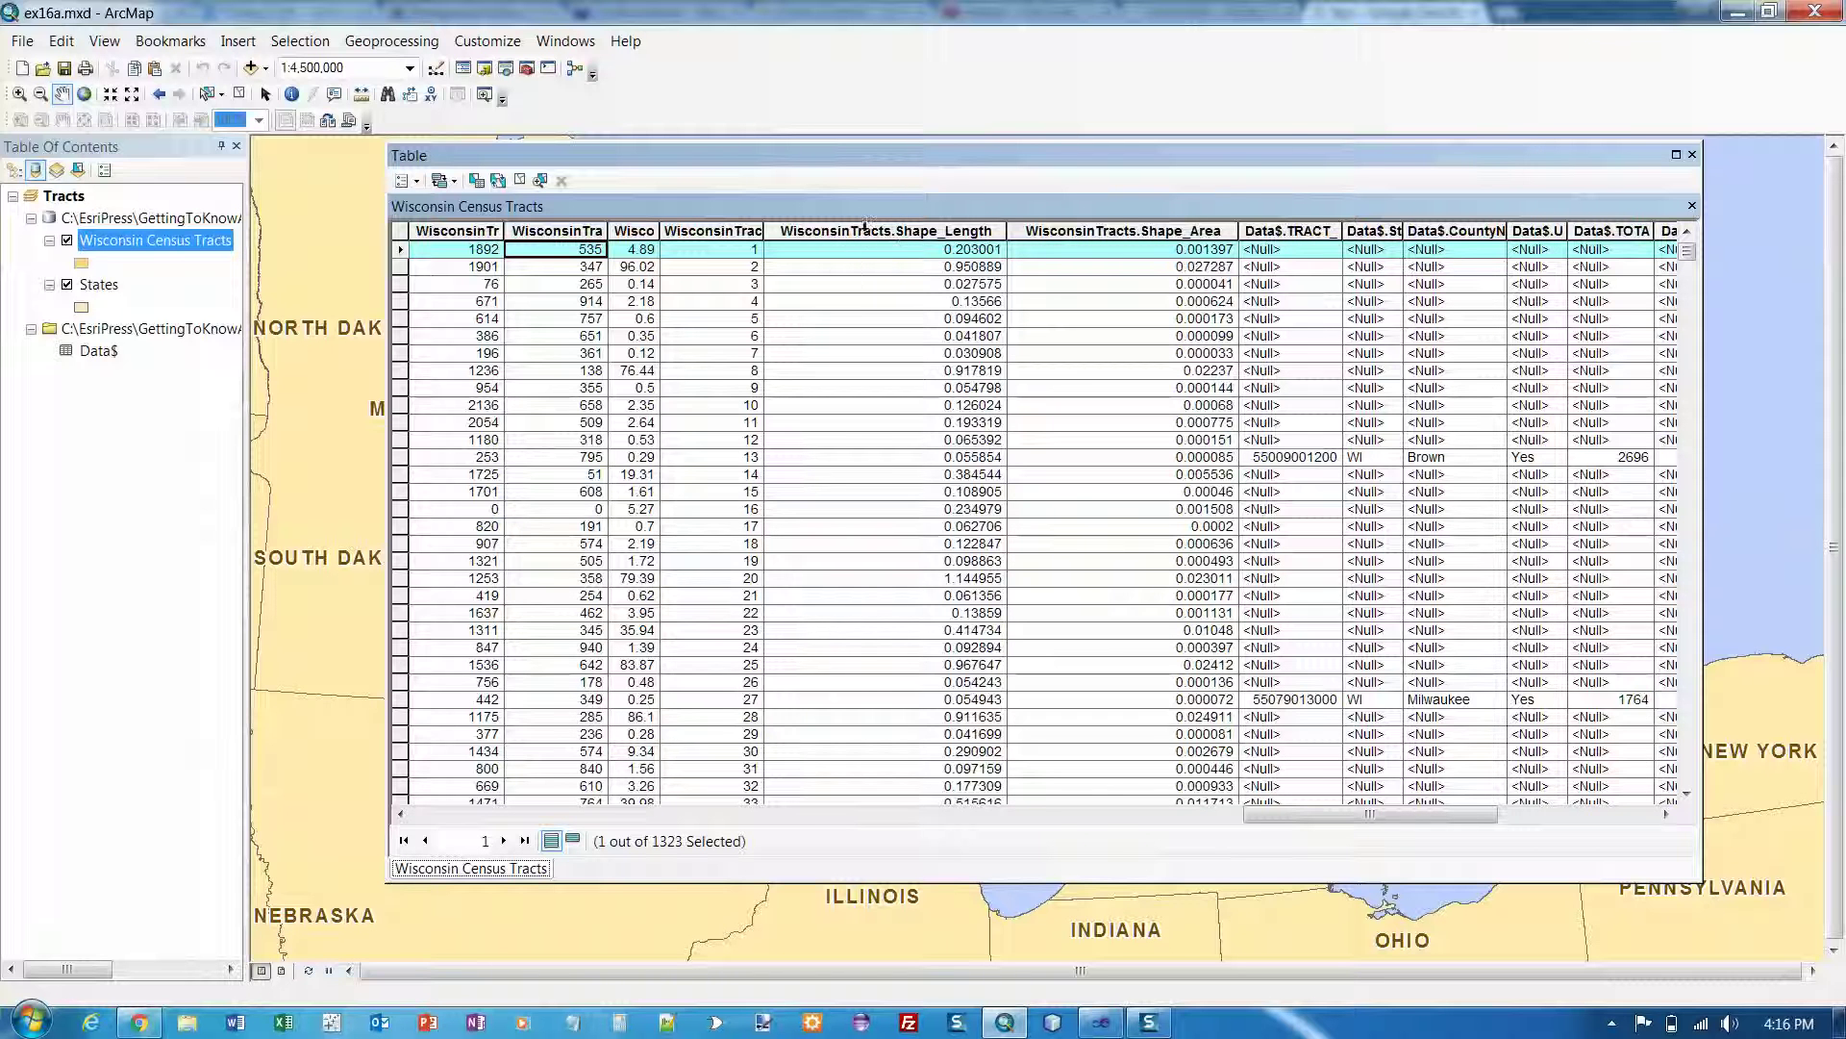
pyautogui.moveTo(1006, 231); pyautogui.dragTo(938, 232)
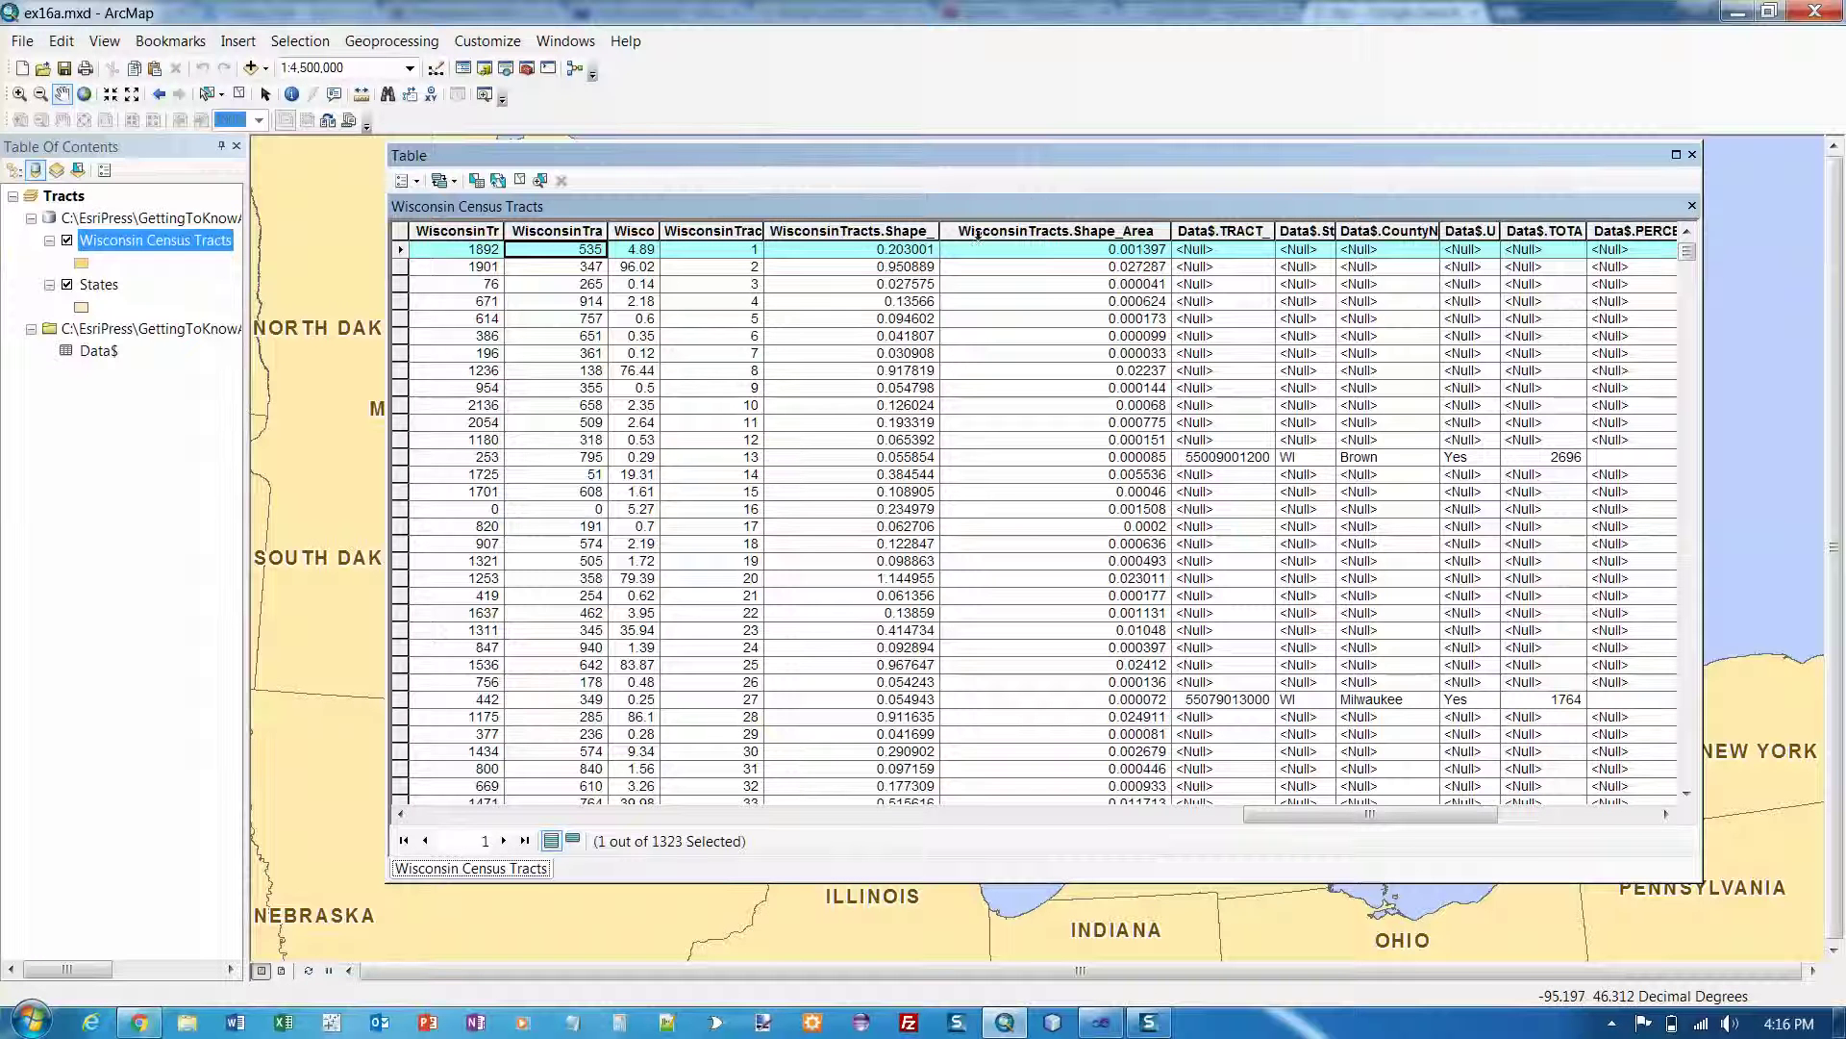
pyautogui.moveTo(1275, 231); pyautogui.dragTo(1326, 232)
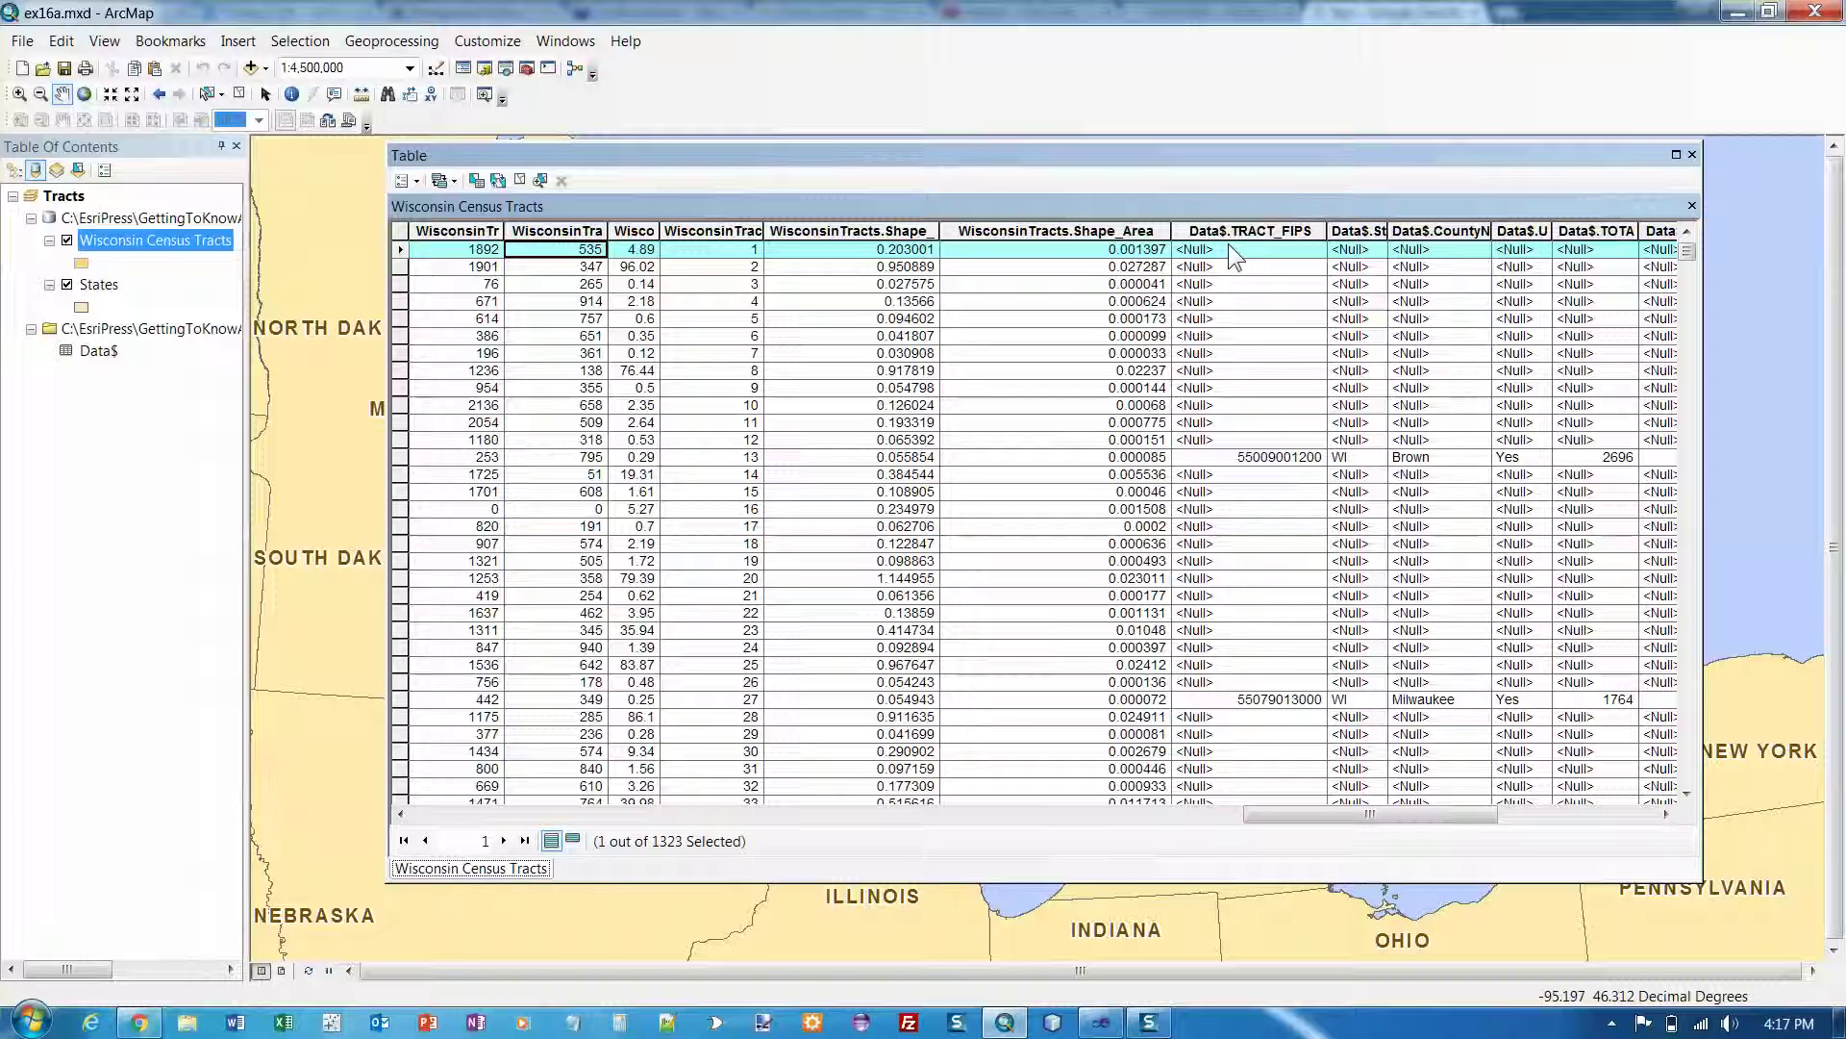
# Try to create a new attribute selection with the WHERE clause "Data$.TRACT_FIPS" IS NOTnull.
pyautogui.click(477, 181)
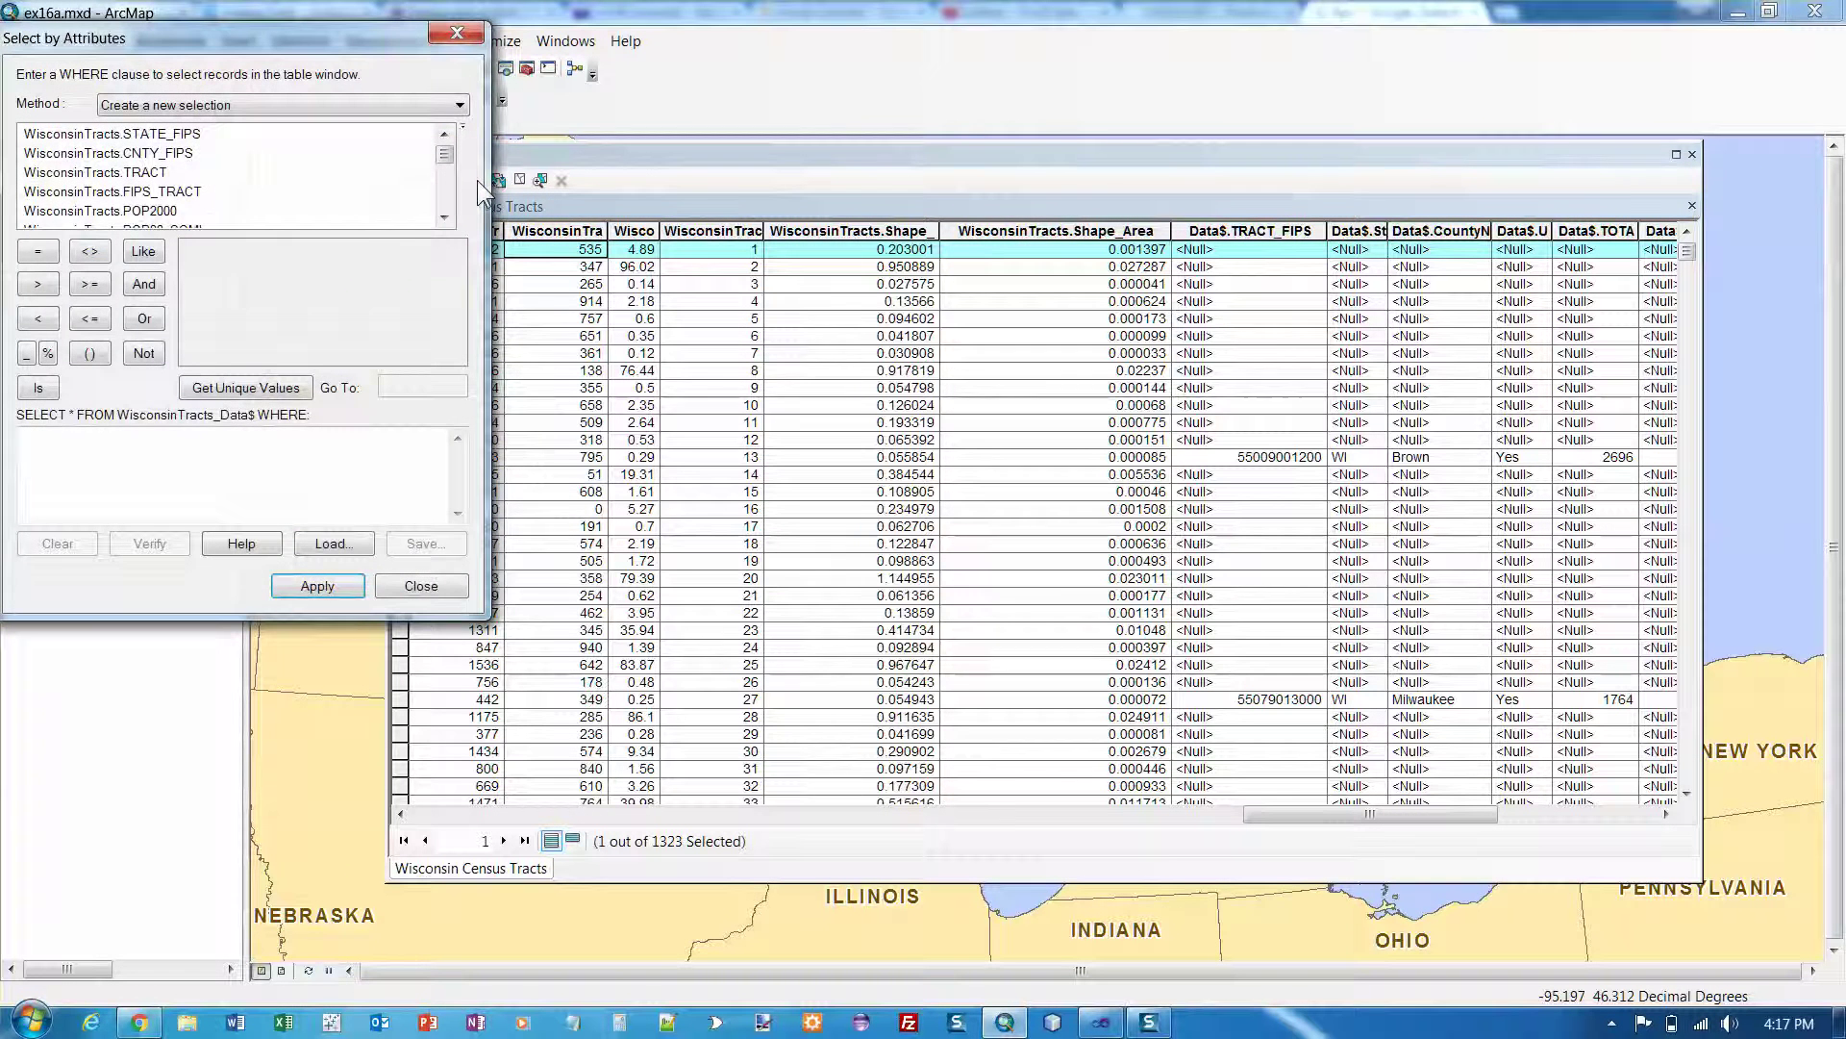
pyautogui.moveTo(315, 39); pyautogui.dragTo(897, 55)
pyautogui.click(783, 464)
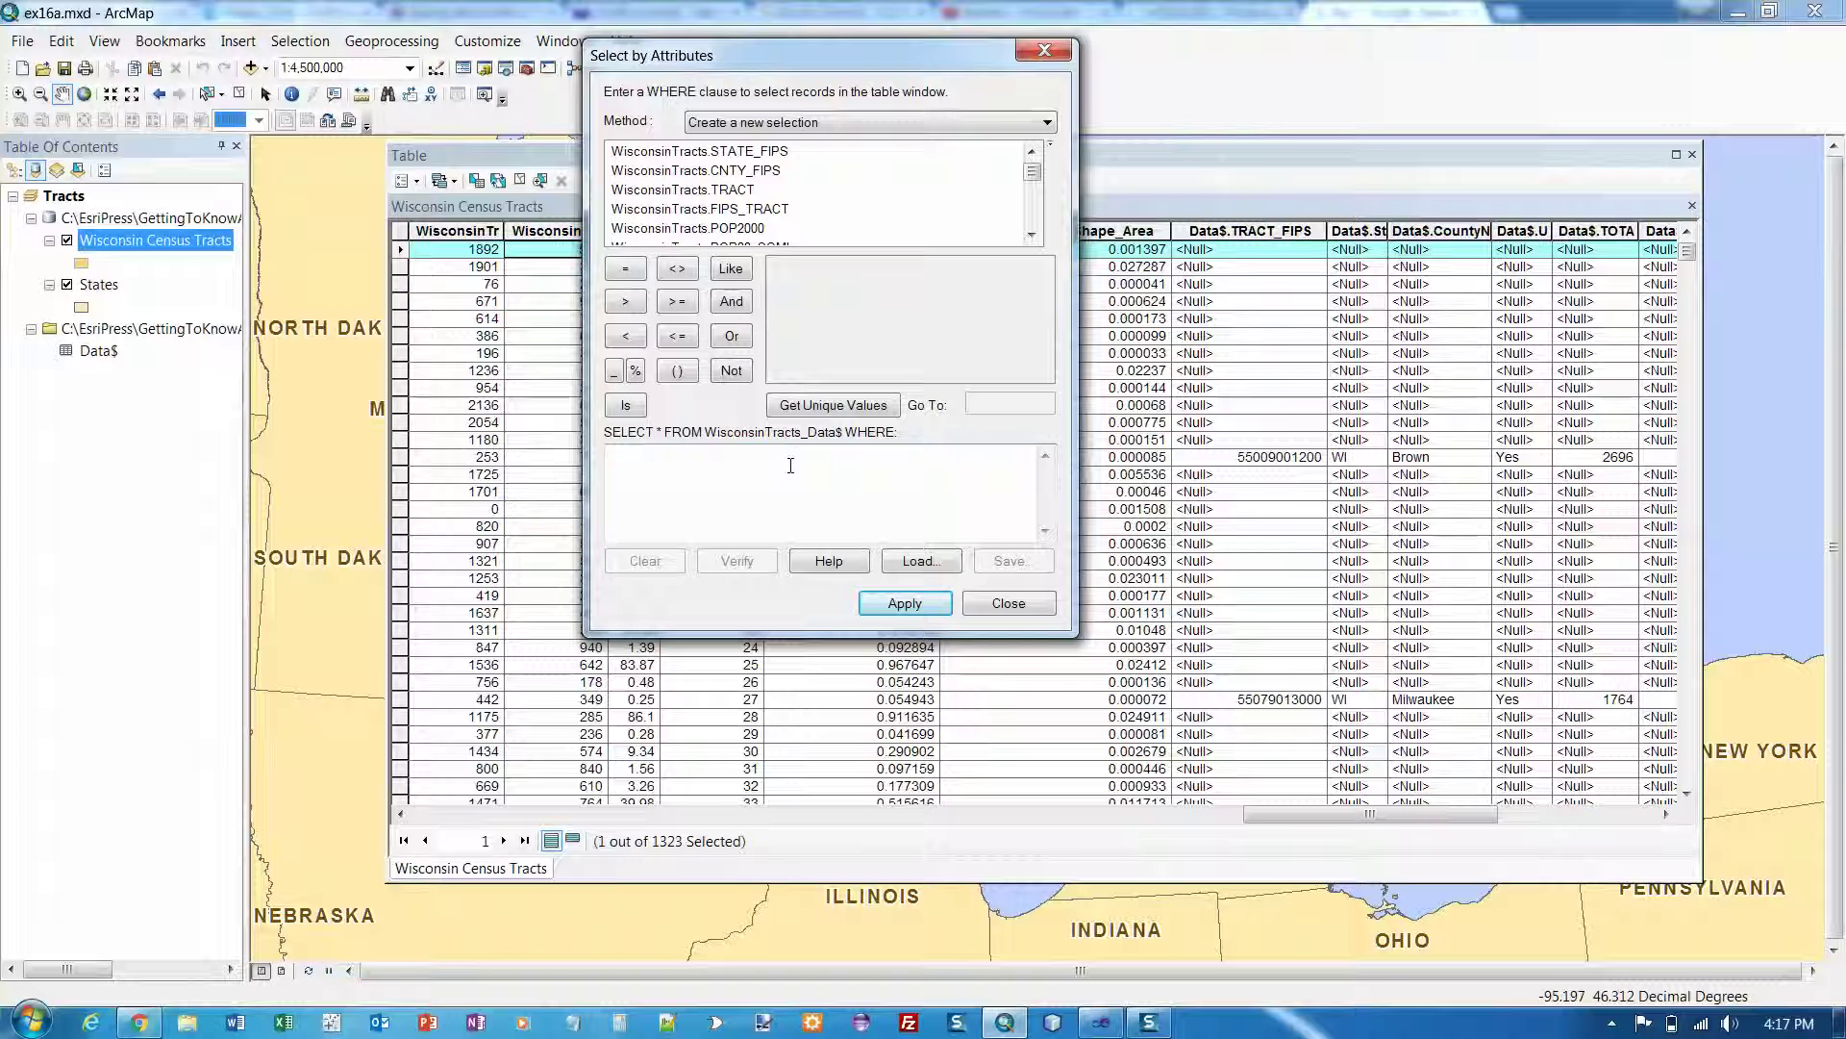
pyautogui.scroll(-9, 1035, 208)
pyautogui.scroll(-5, 1034, 213)
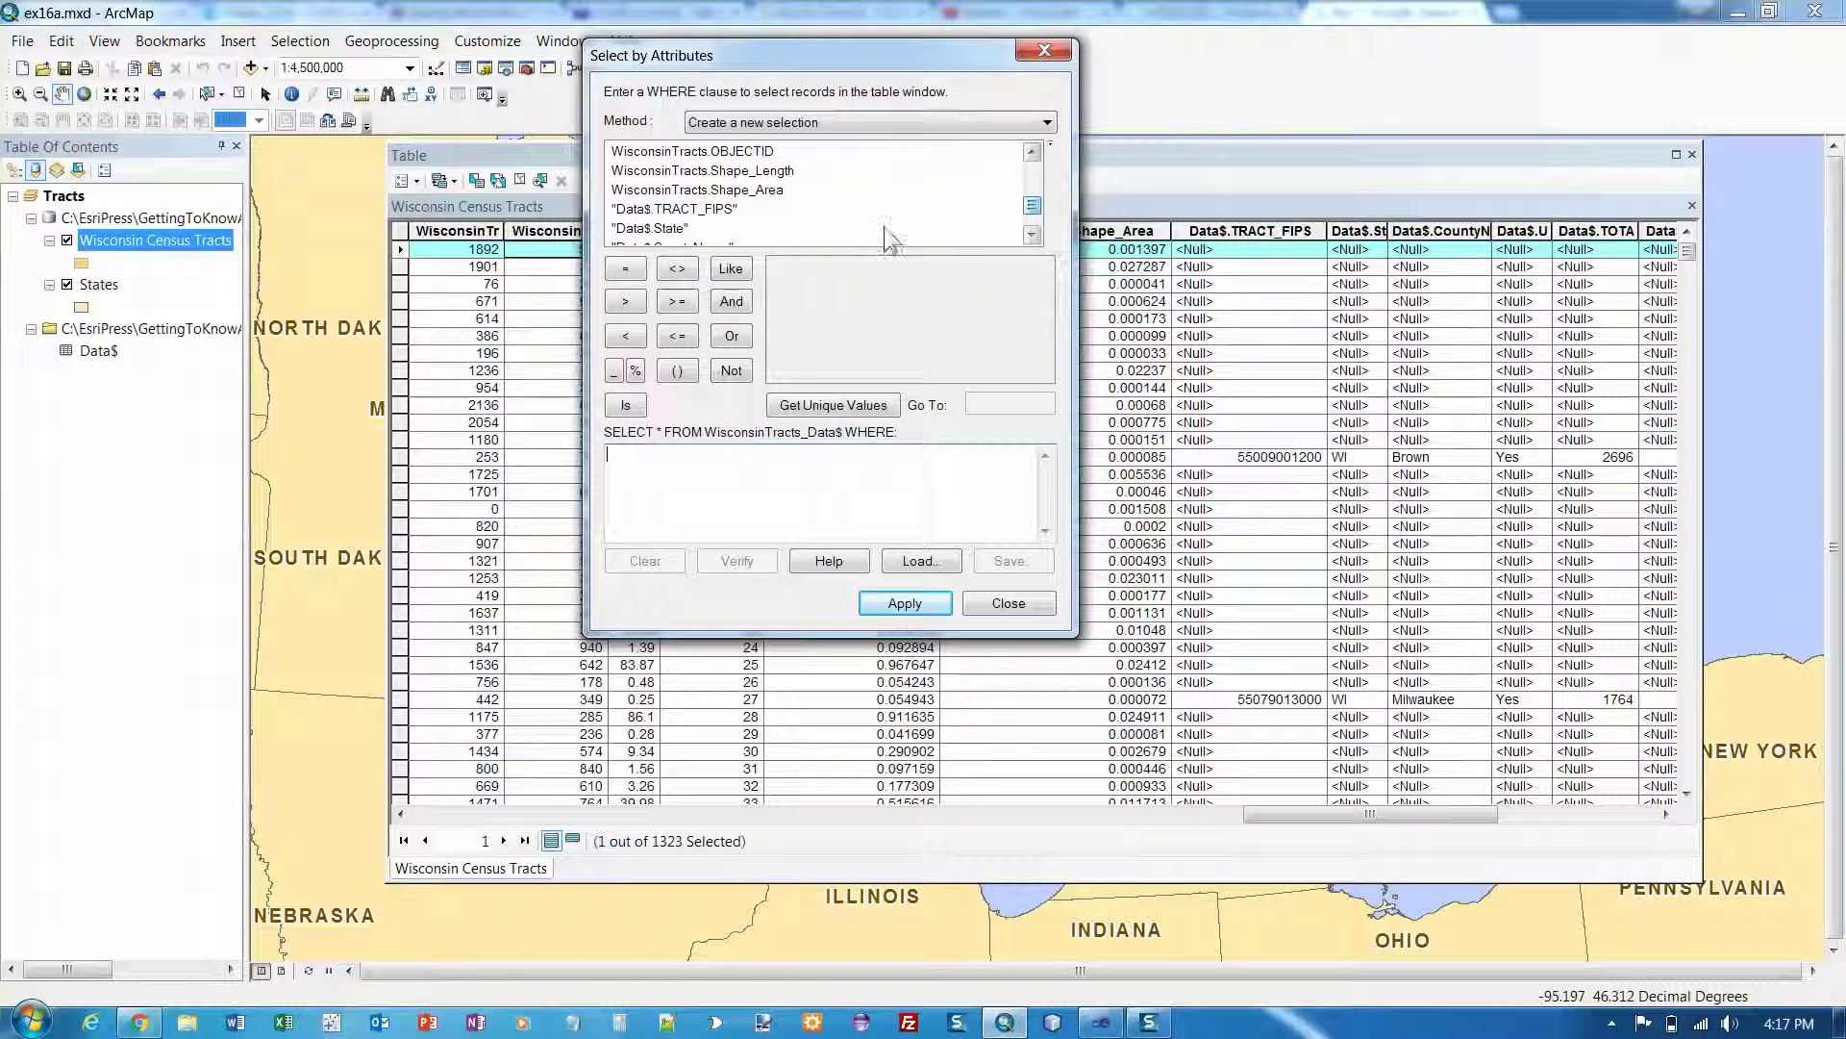
pyautogui.doubleClick(679, 210)
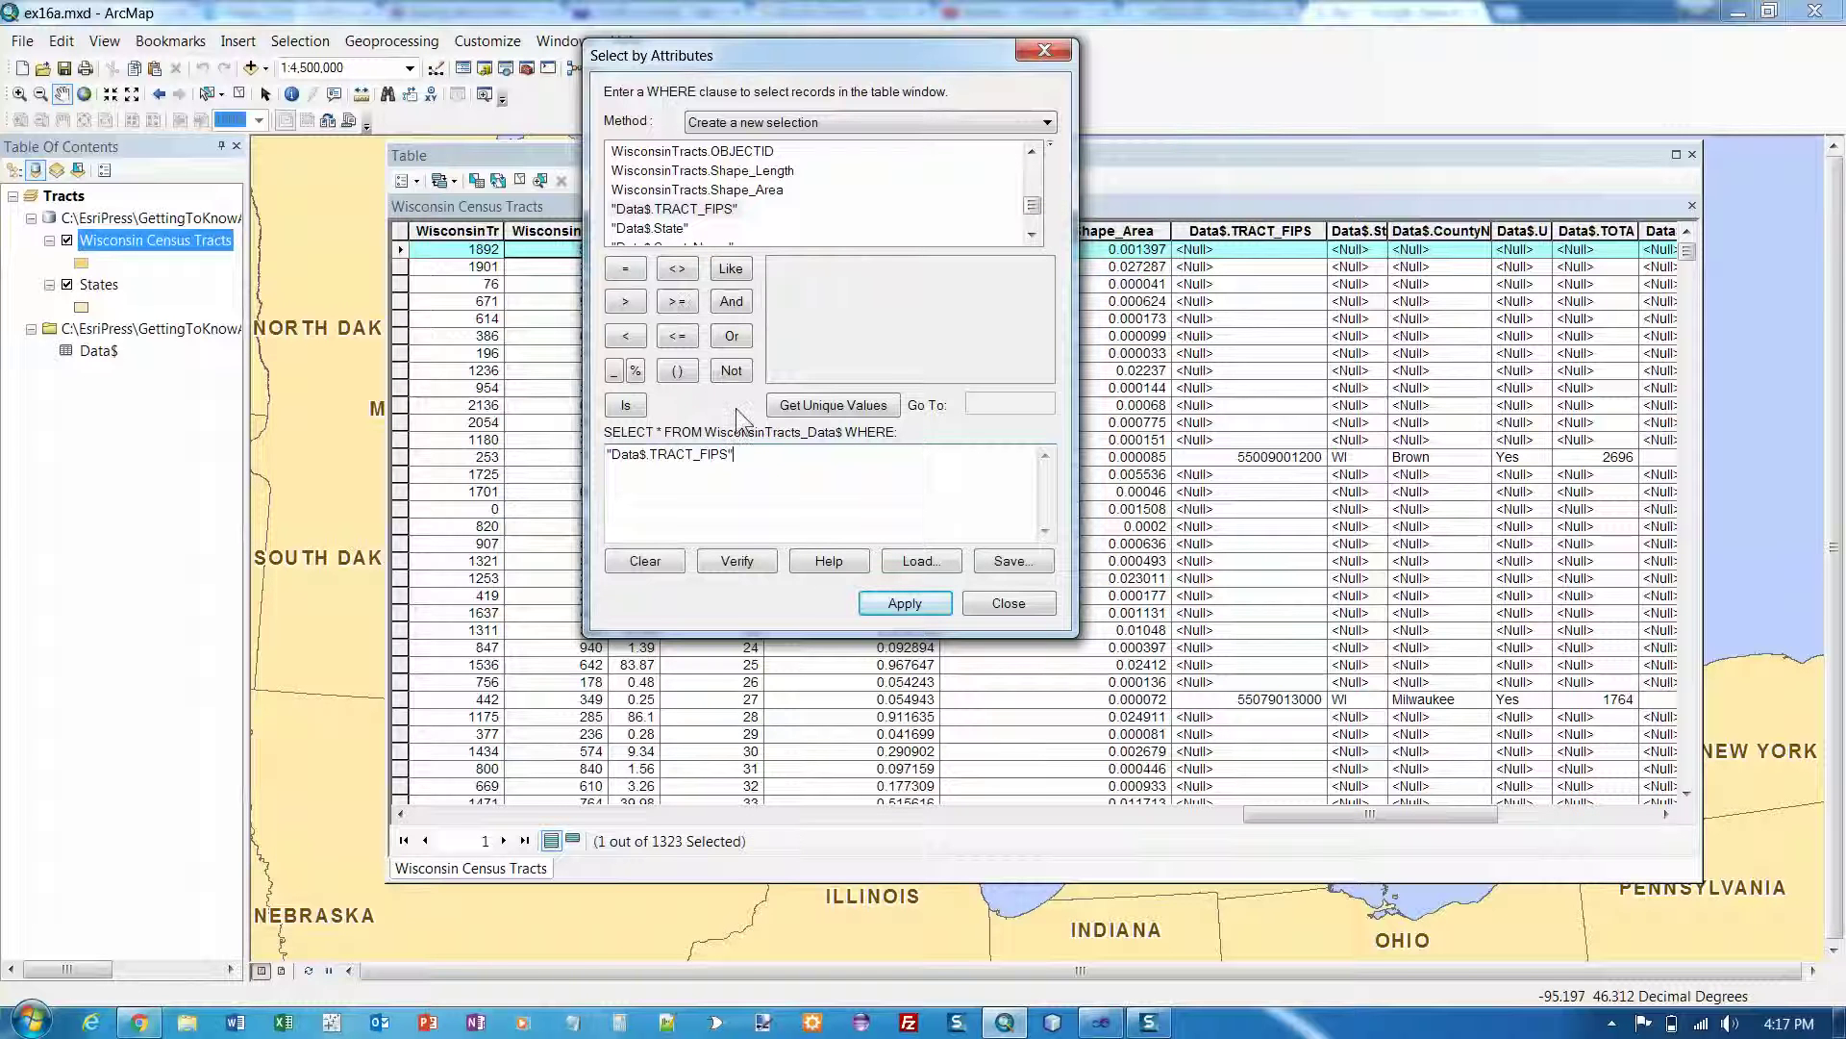
pyautogui.click(625, 405)
pyautogui.click(732, 372)
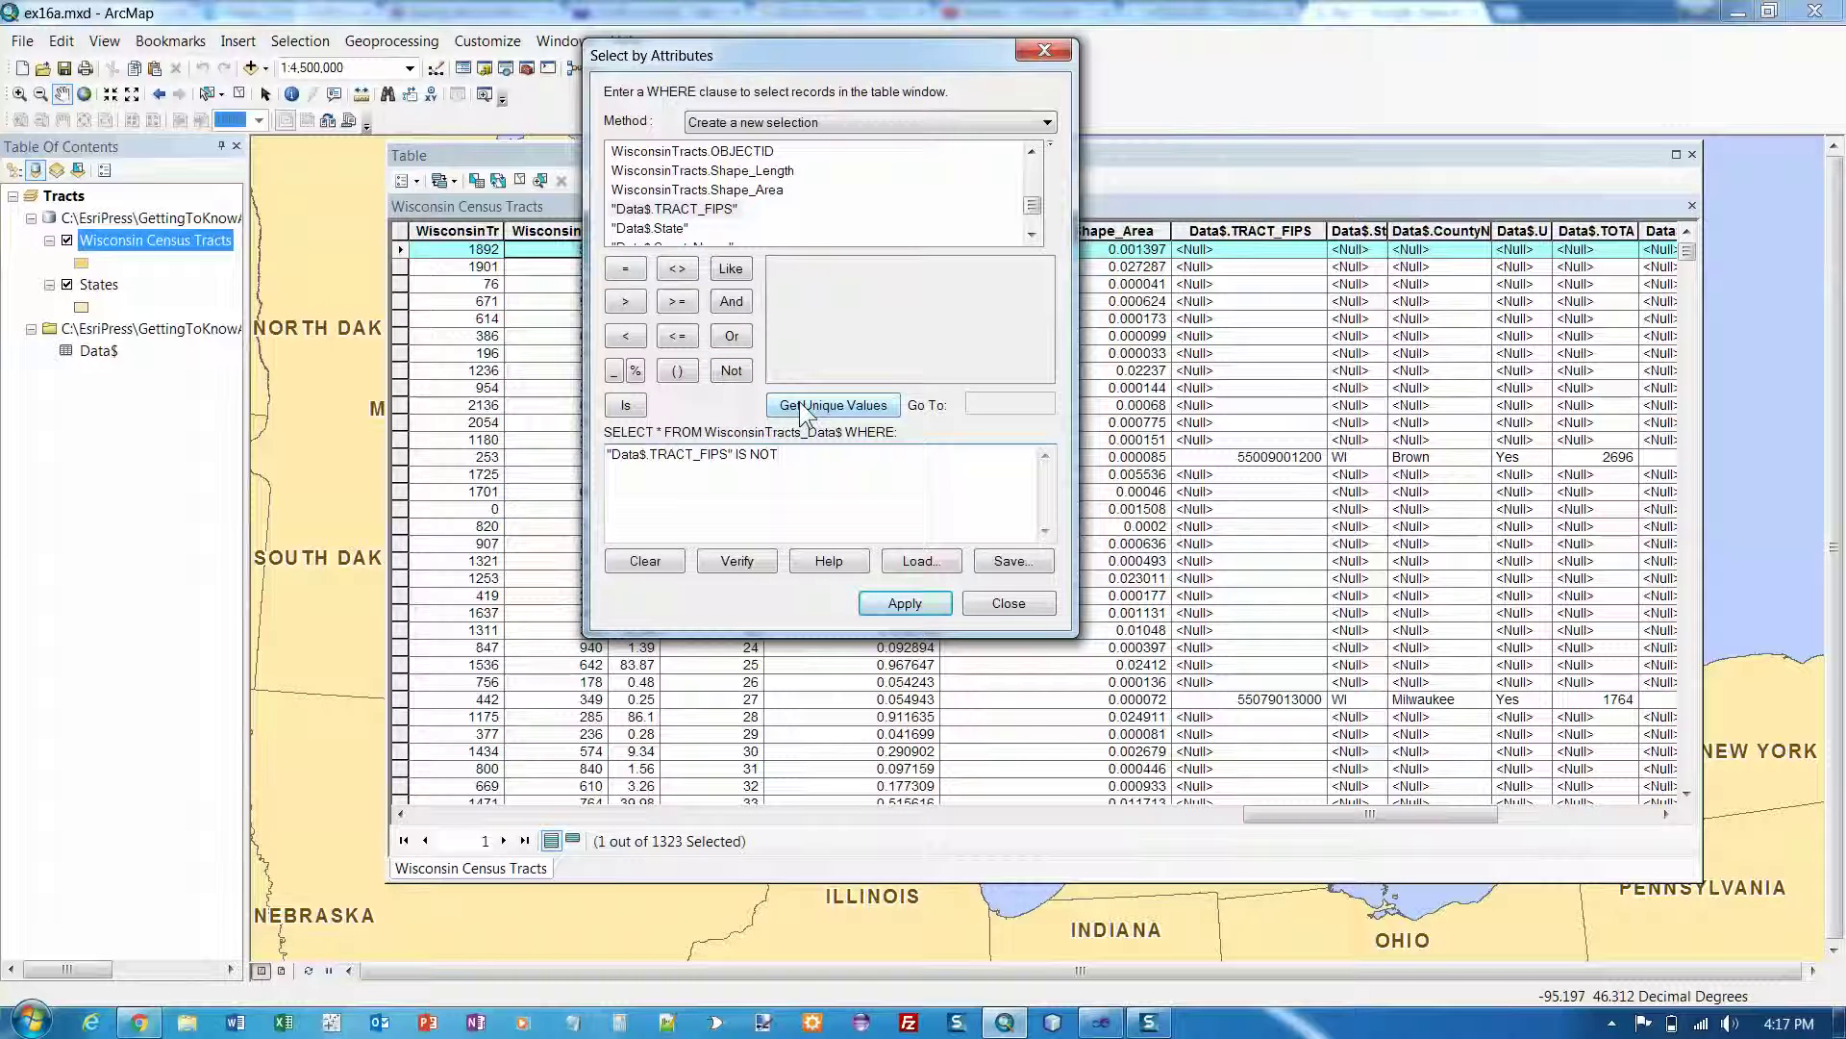
pyautogui.write('null')
pyautogui.click(904, 603)
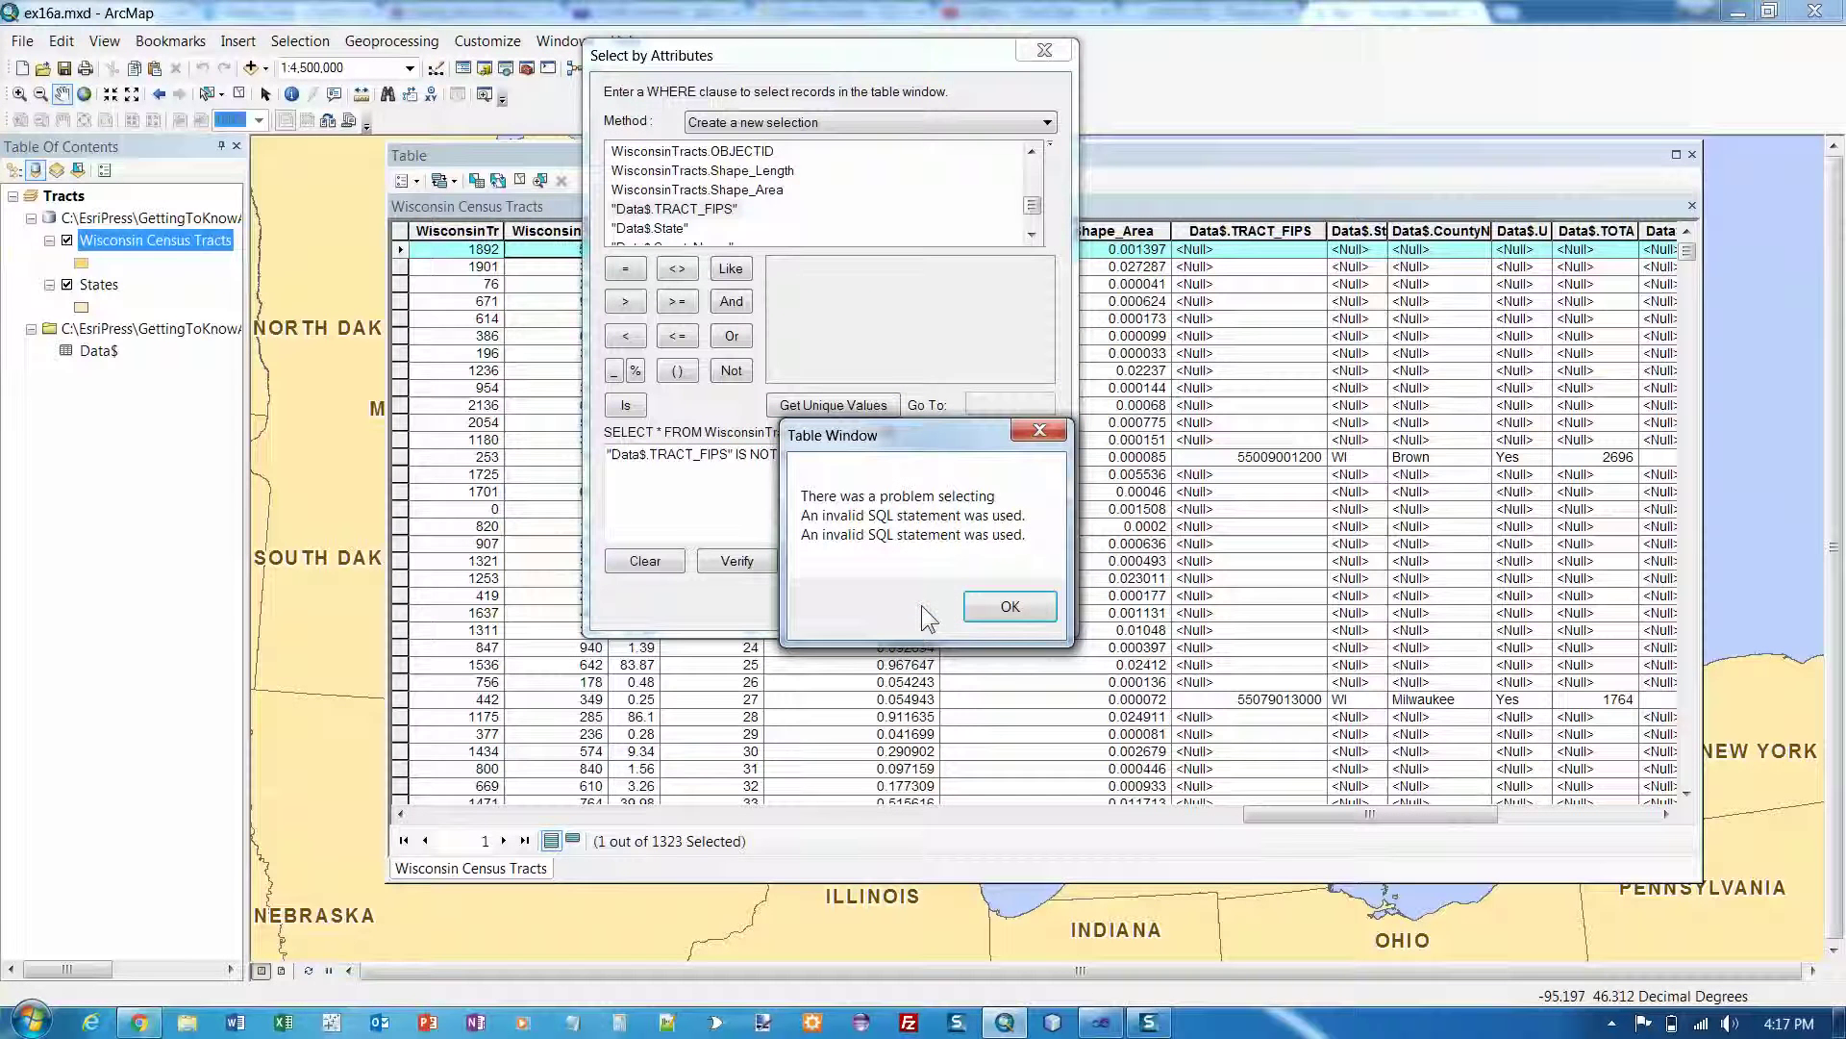
pyautogui.click(1009, 606)
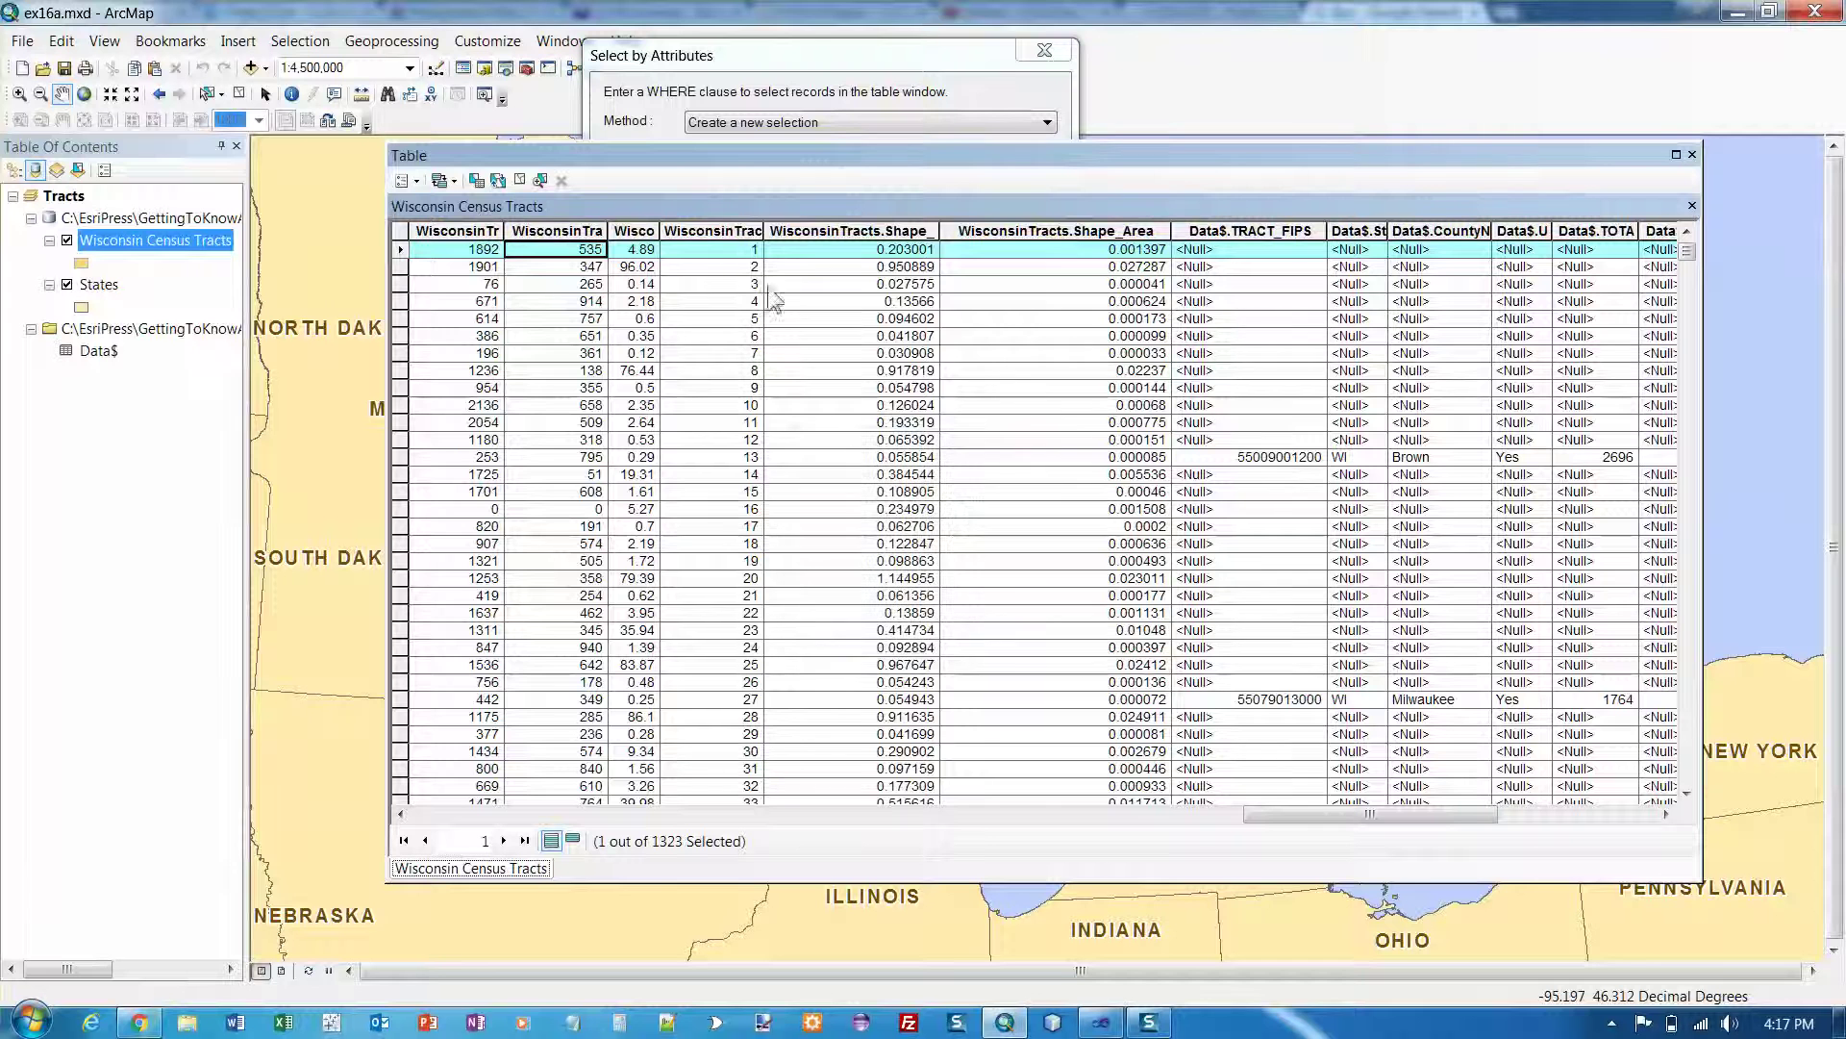
# Correct the WHERE clause to "Data$.TRACT_FIPS" IS NOT null, apply the selection and close the query dialog.
pyautogui.click(793, 58)
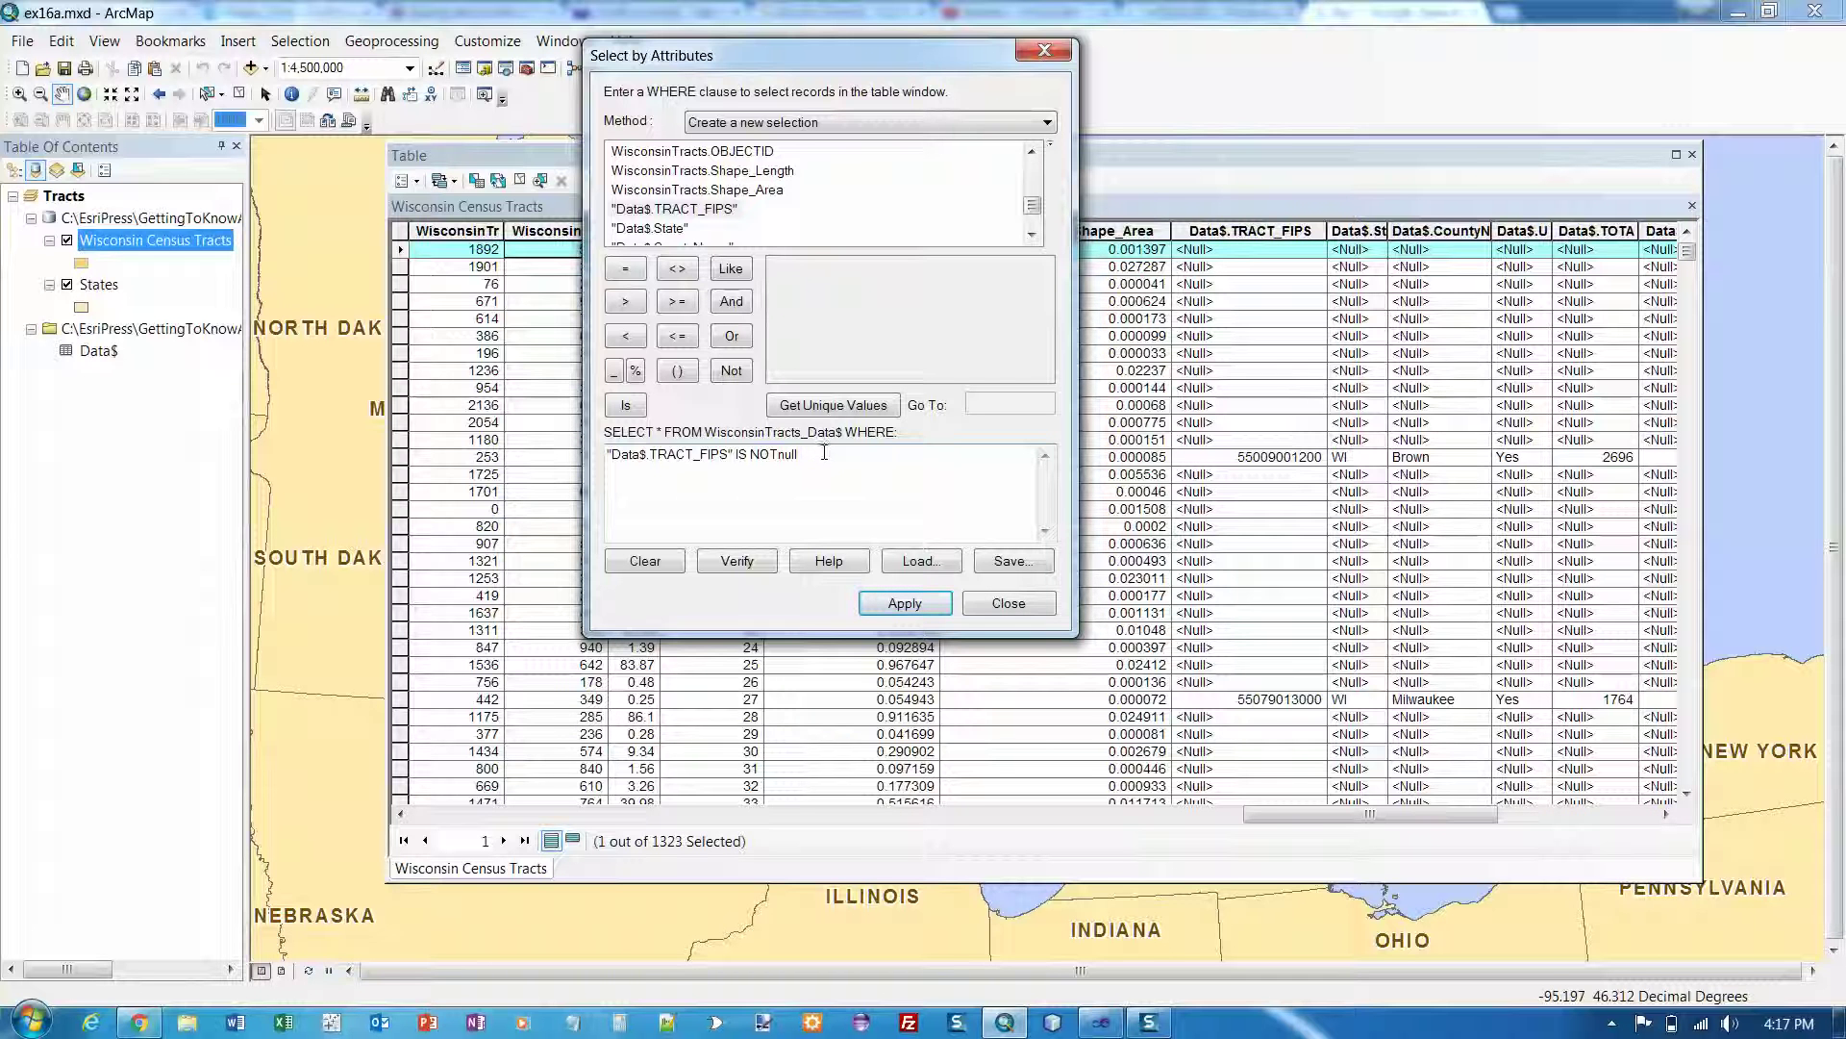
pyautogui.press('BackSpace')
pyautogui.press('BackSpace')
pyautogui.press('BackSpace')
pyautogui.press('BackSpace')
pyautogui.press('BackSpace')
pyautogui.write('T nul')
pyautogui.click(894, 603)
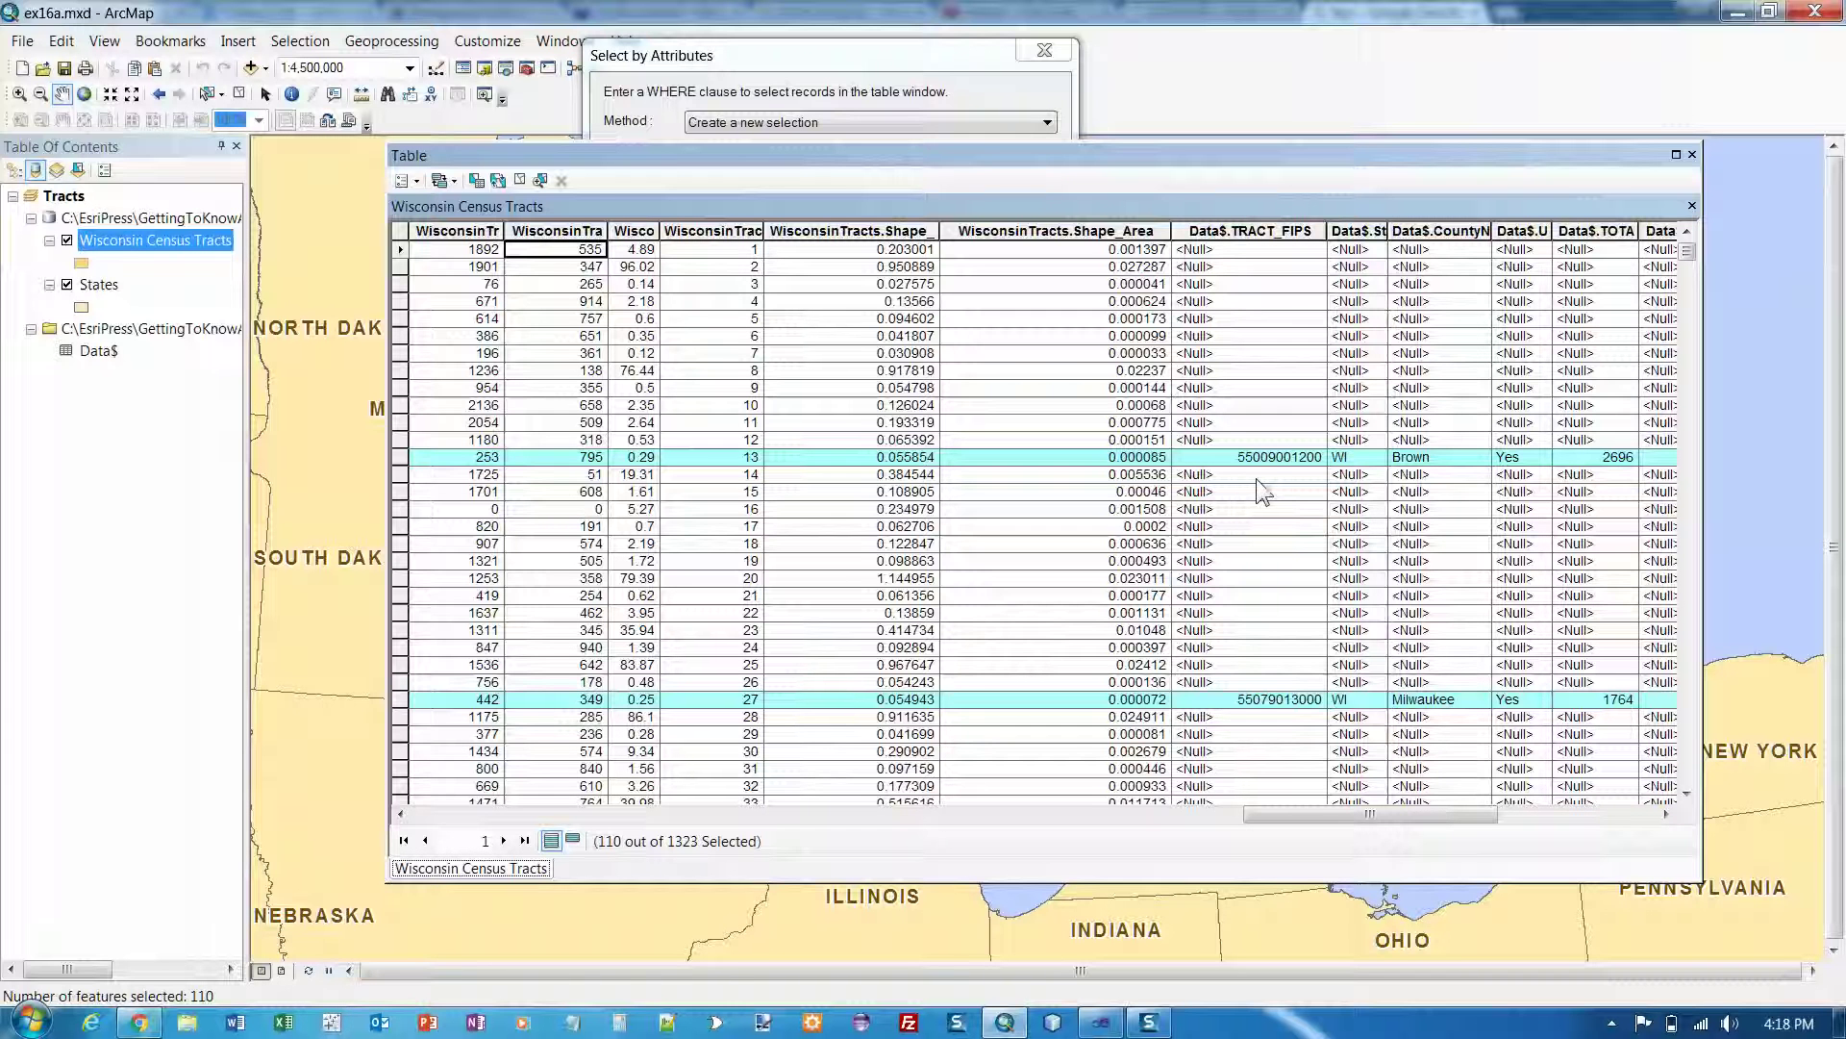
pyautogui.click(1044, 52)
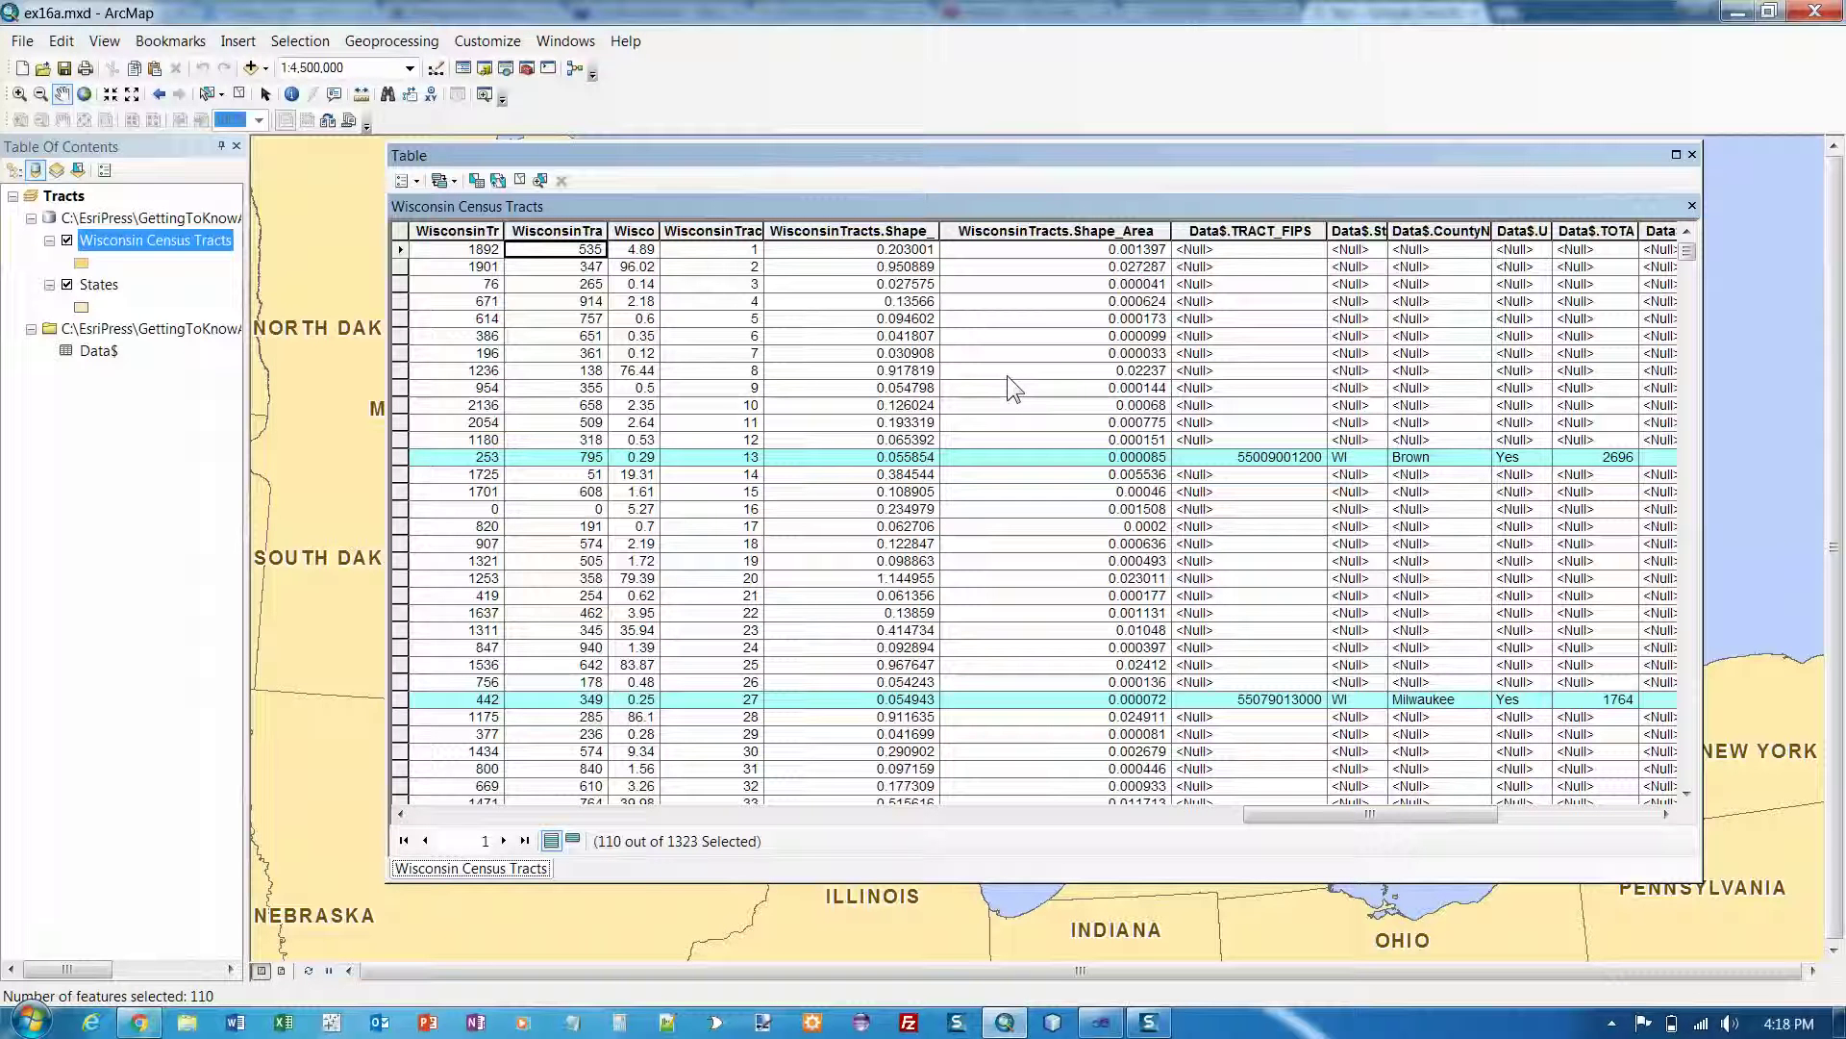
# Show only the selected records and review their joined fields, highlighting the Data$.TRACT_FIPS column.
pyautogui.click(574, 841)
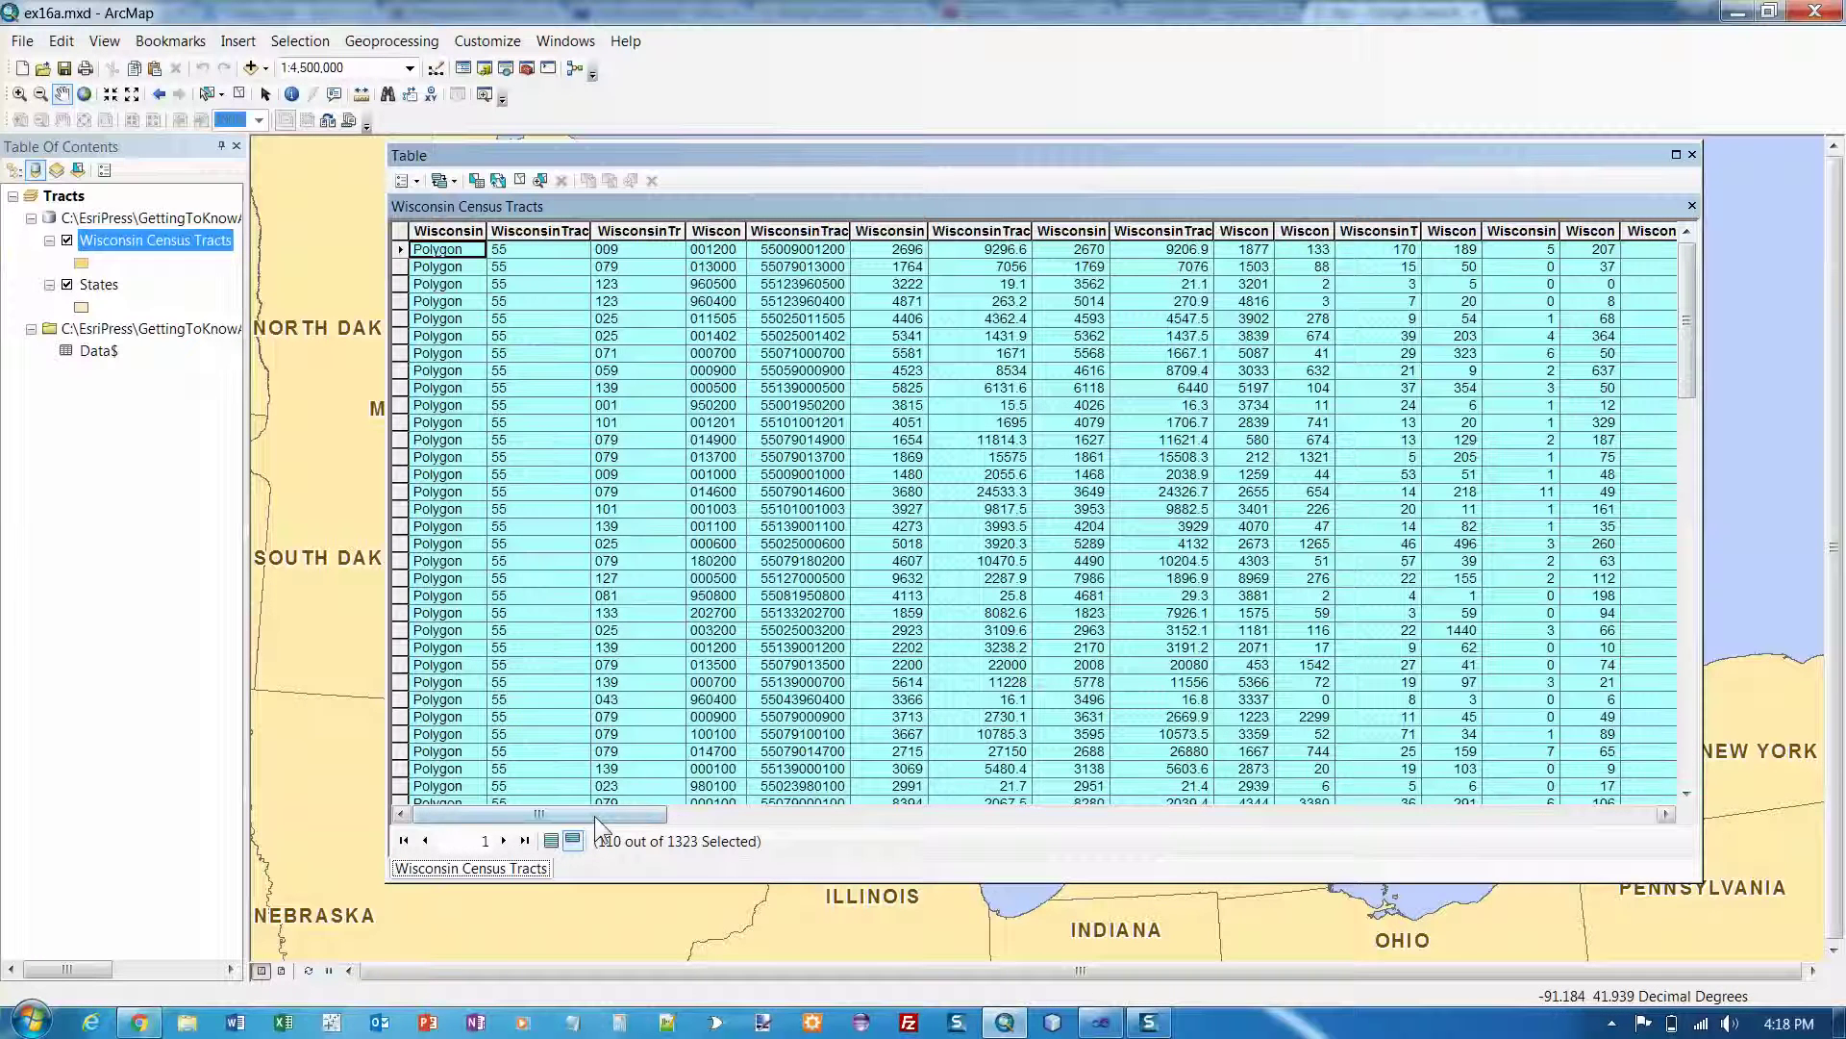
pyautogui.click(1612, 813)
pyautogui.click(1612, 813)
pyautogui.click(1613, 812)
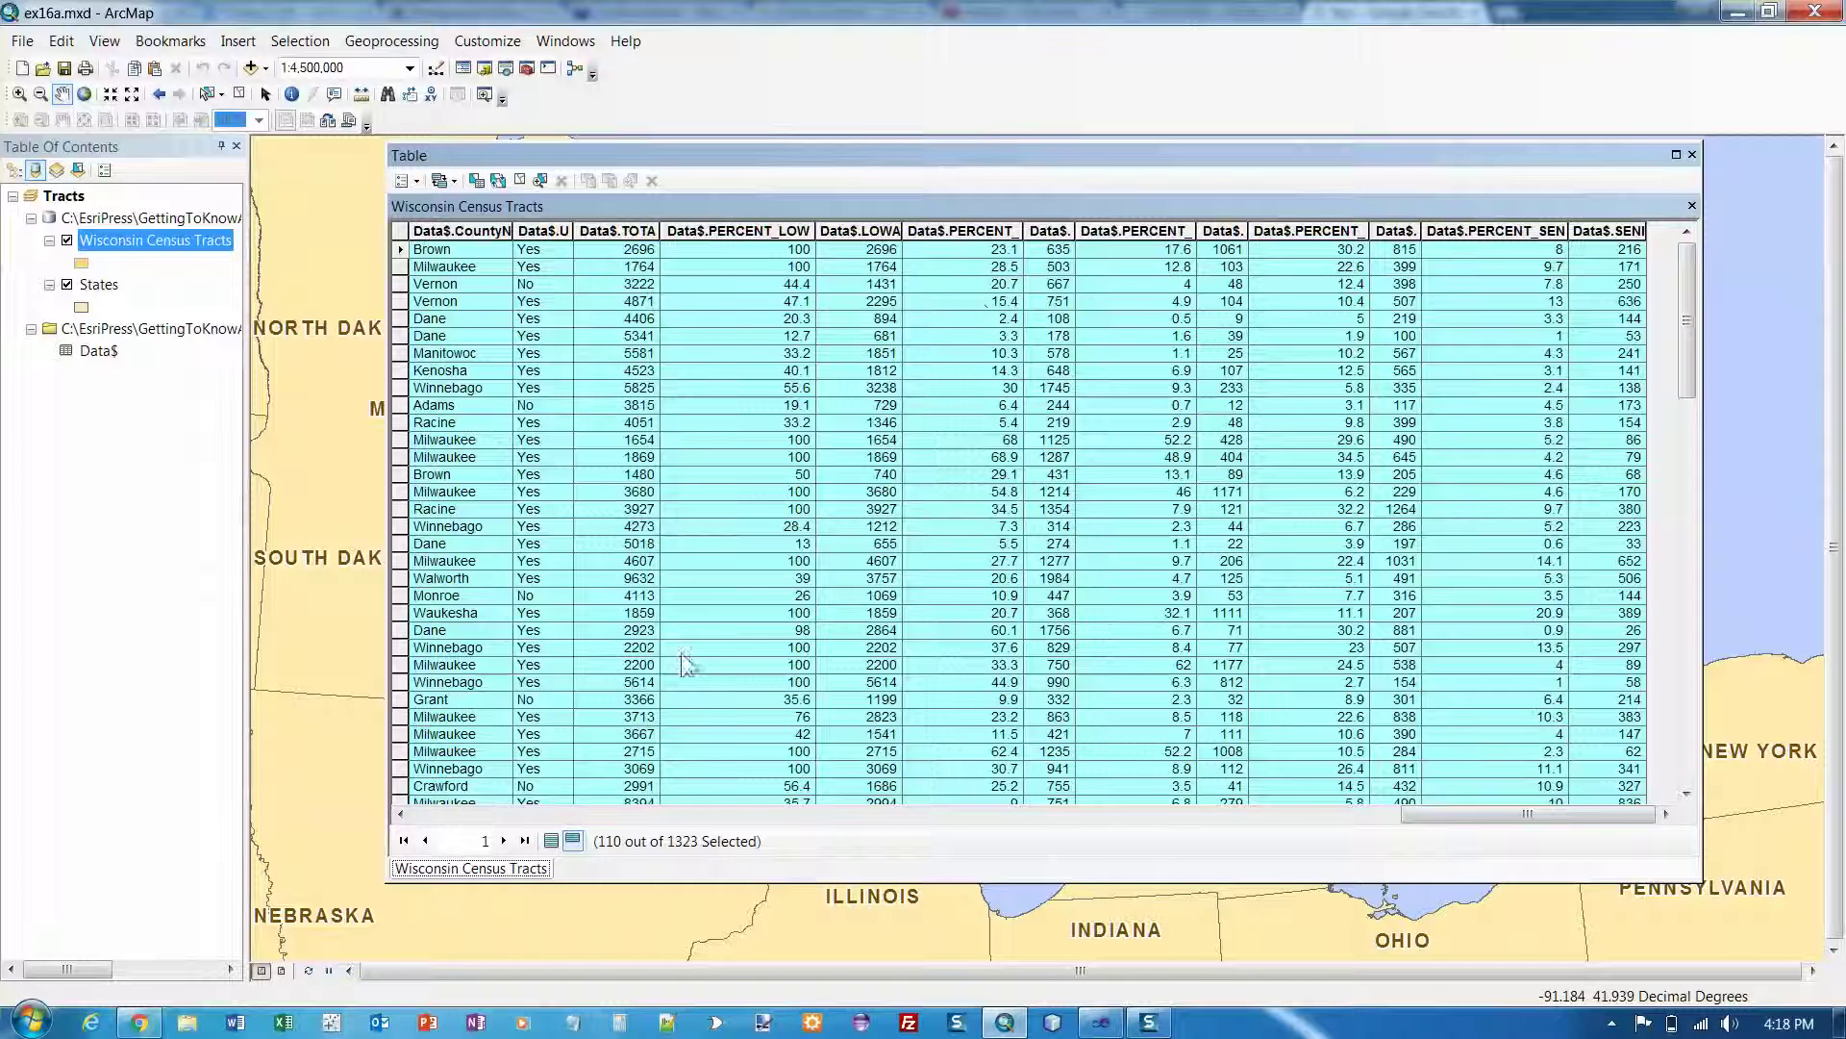
pyautogui.click(1404, 802)
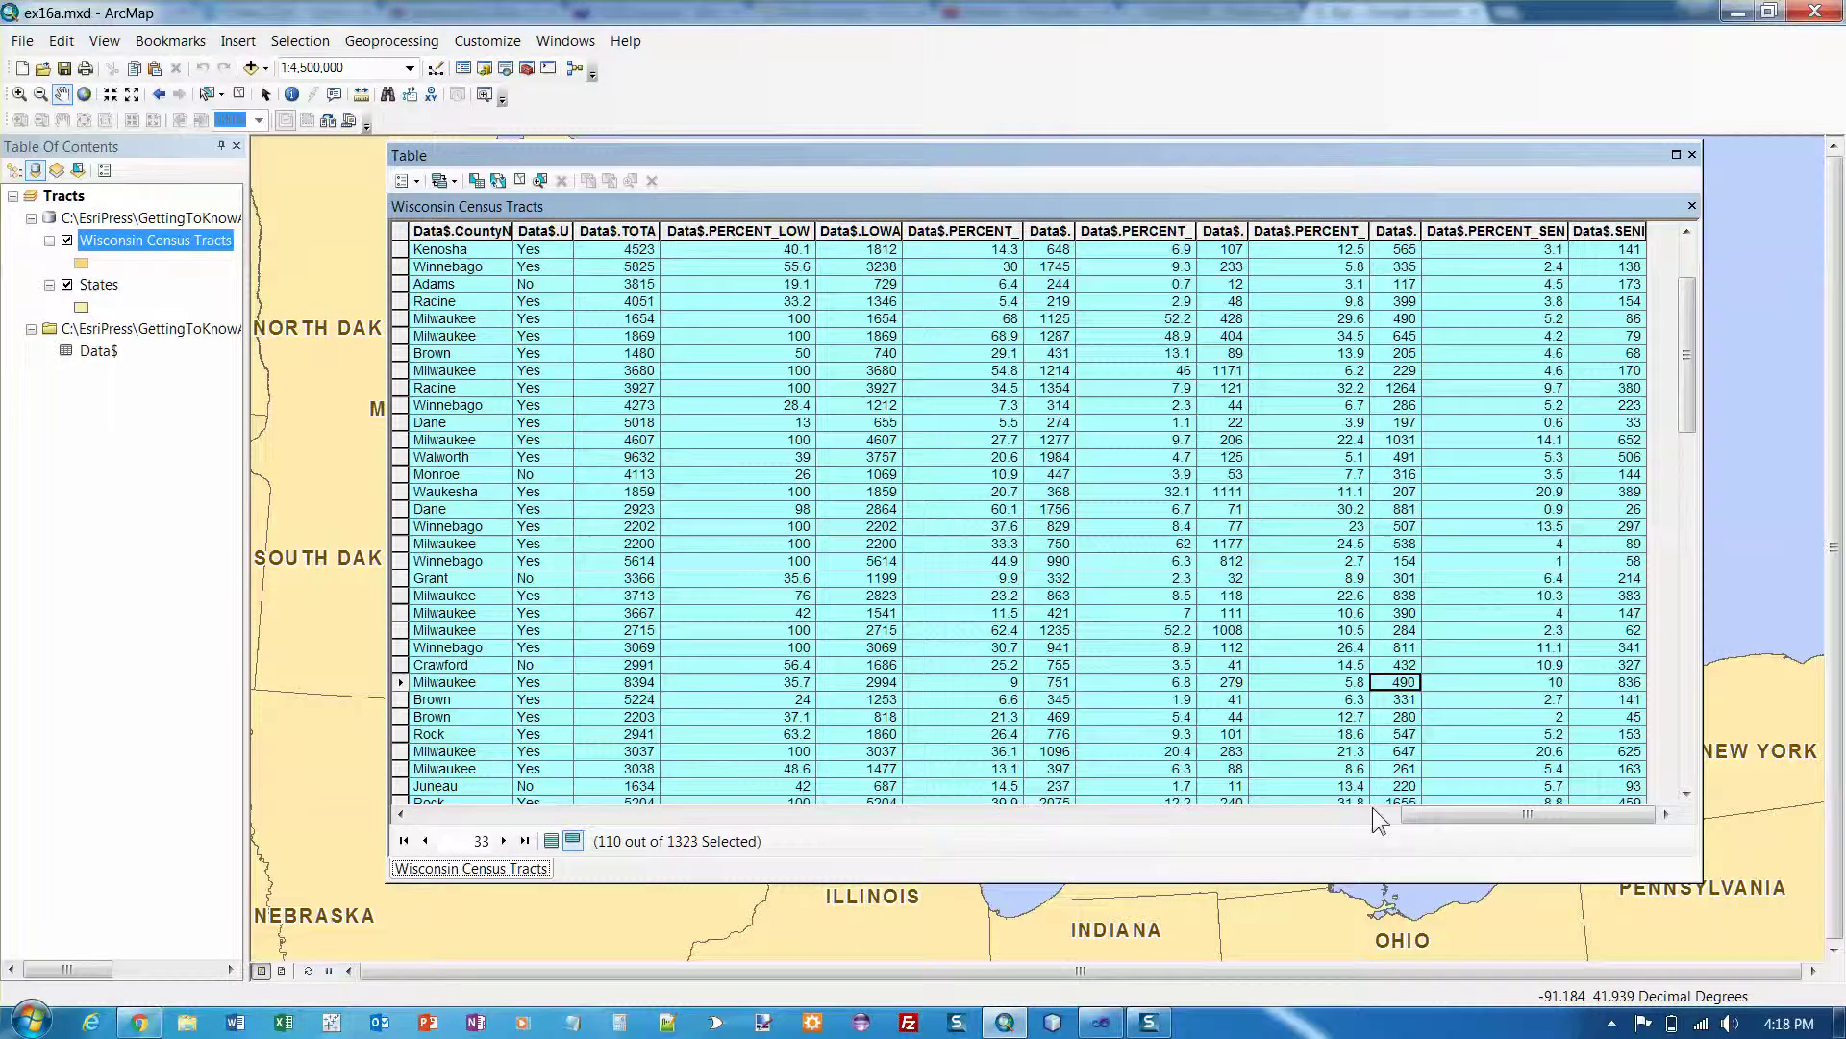
pyautogui.moveTo(1406, 816); pyautogui.dragTo(1360, 817)
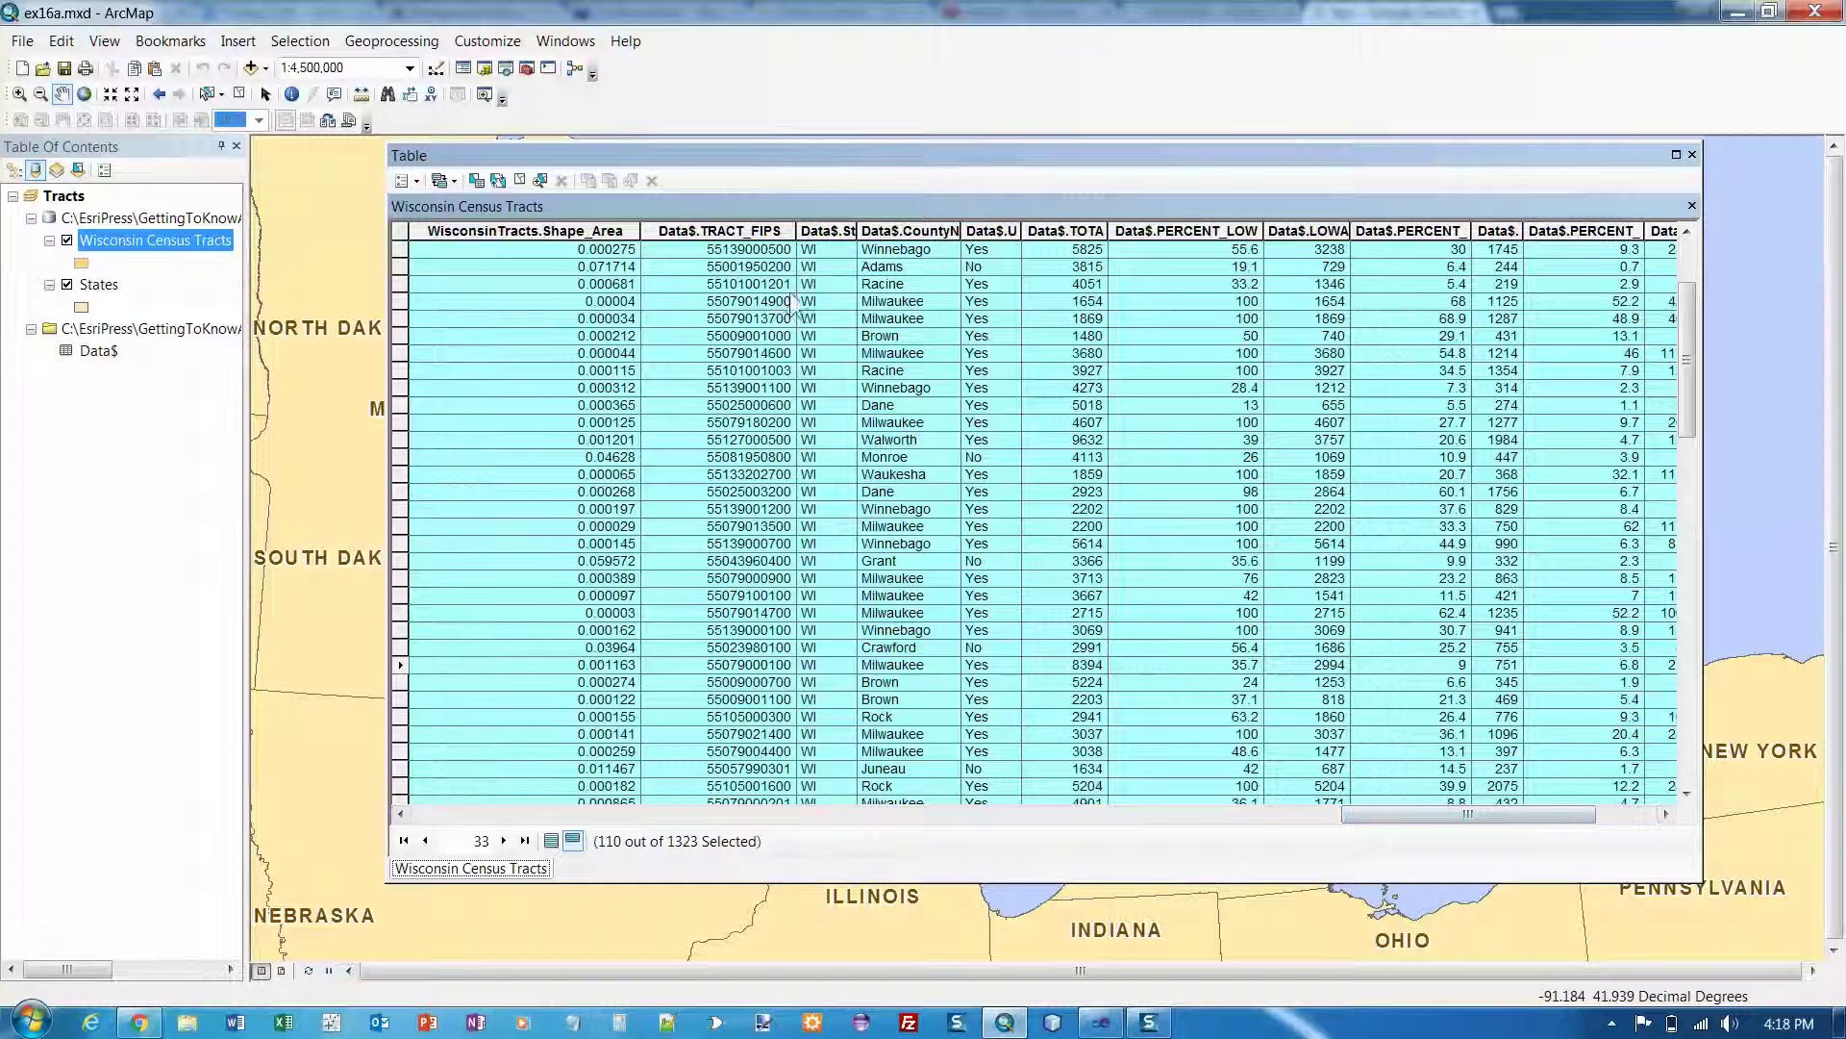
pyautogui.click(727, 229)
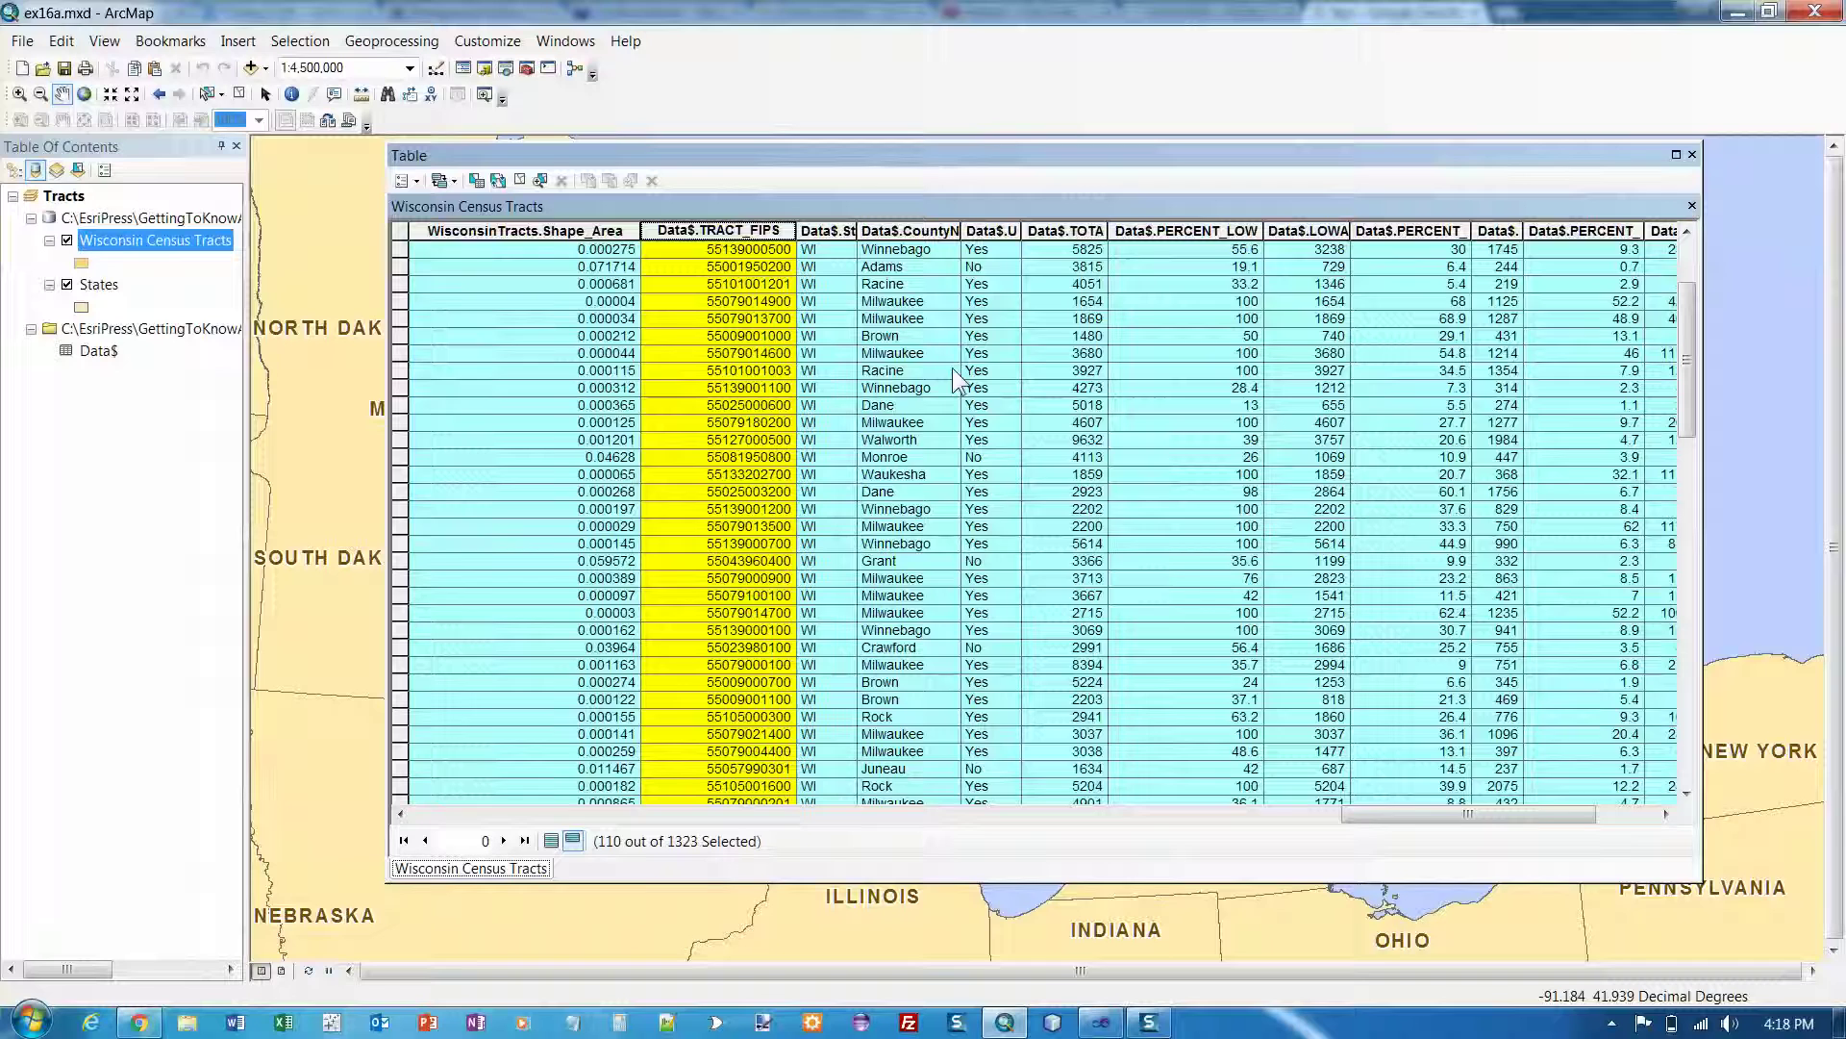
# Move the attribute table aside to view the selected tracts on the map, and close the table.
pyautogui.moveTo(914, 160); pyautogui.dragTo(1506, 205)
pyautogui.moveTo(1323, 202); pyautogui.dragTo(1399, 227)
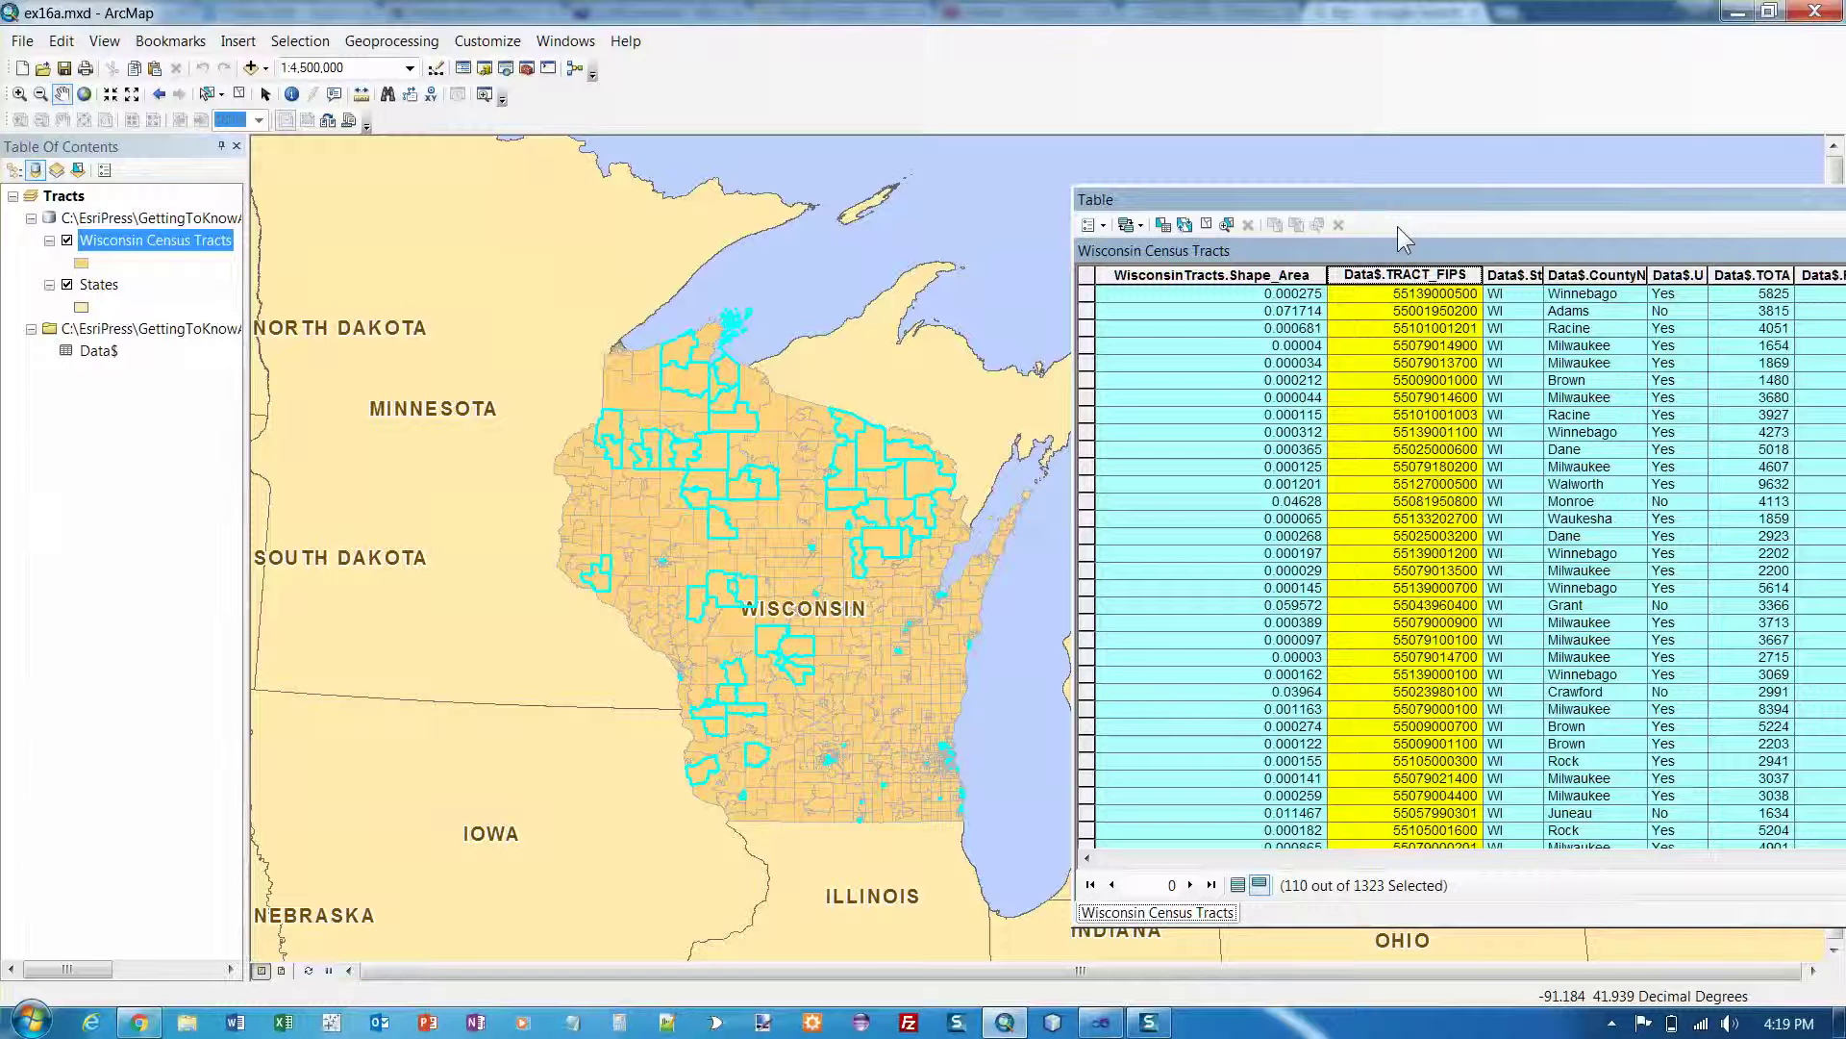
pyautogui.moveTo(1455, 202); pyautogui.dragTo(698, 288)
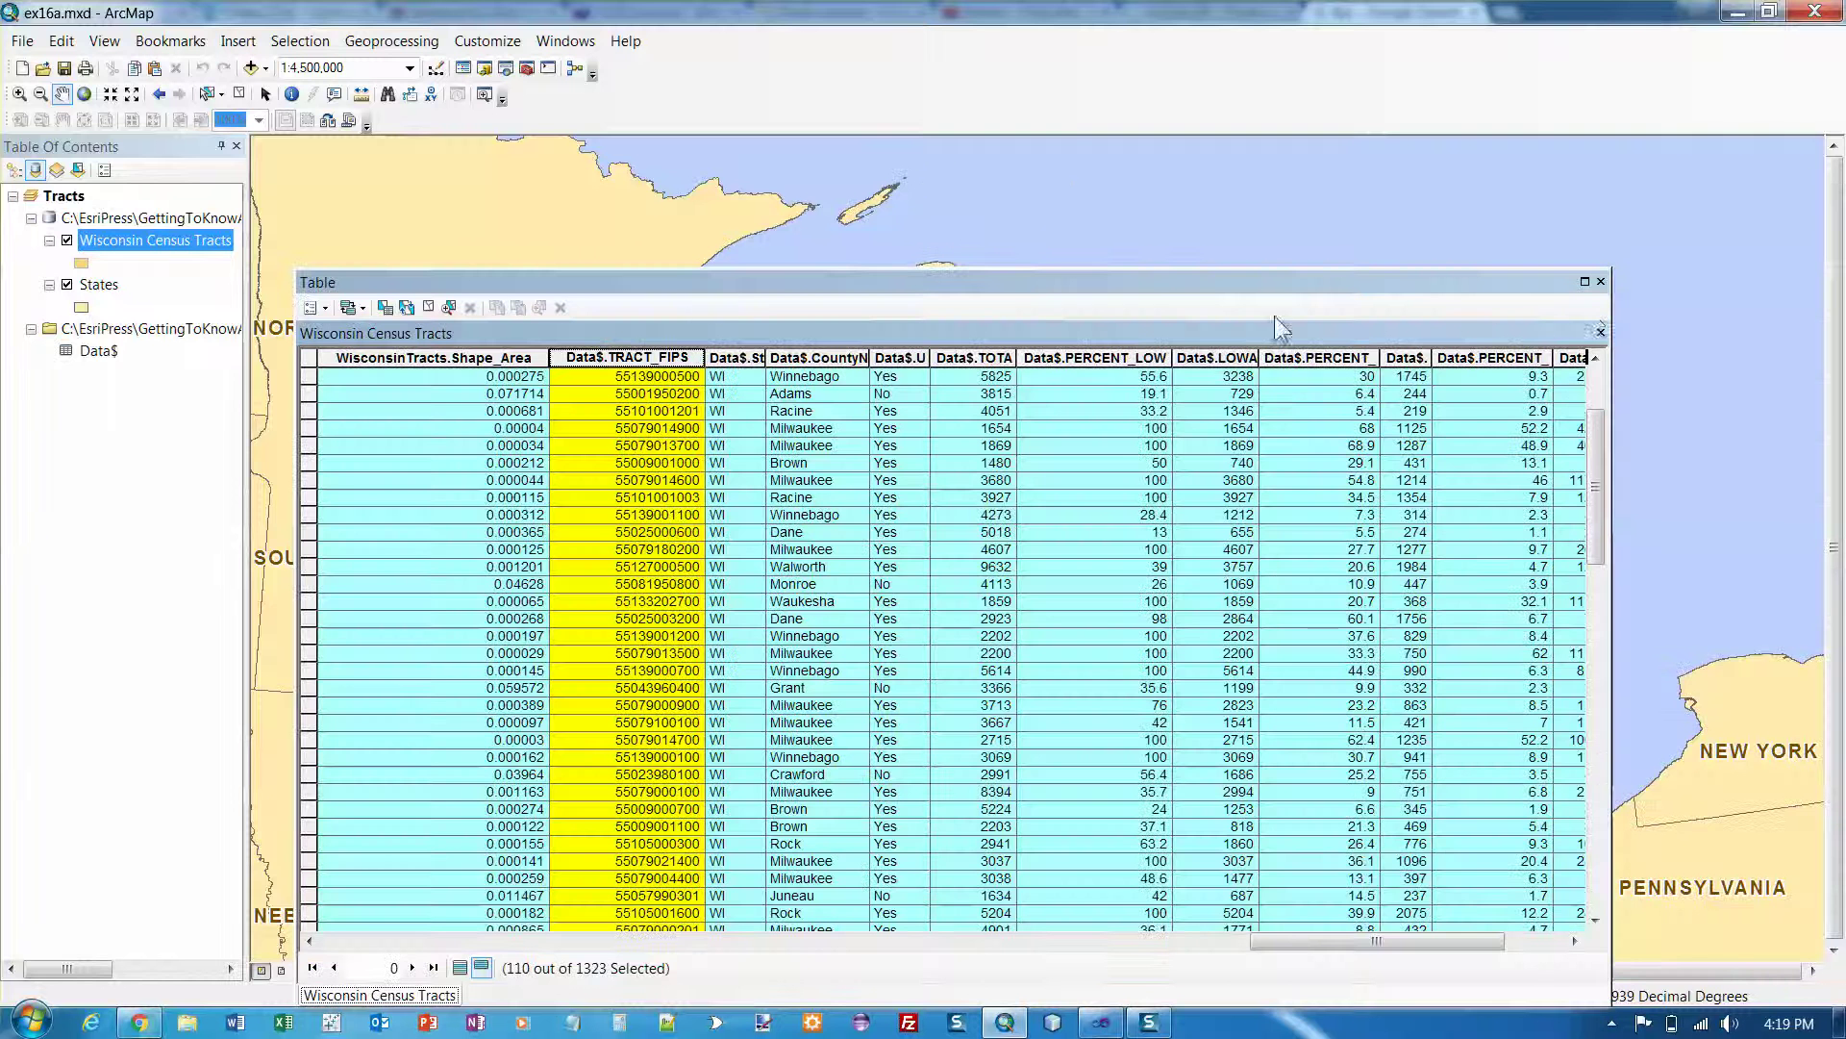
pyautogui.click(1601, 281)
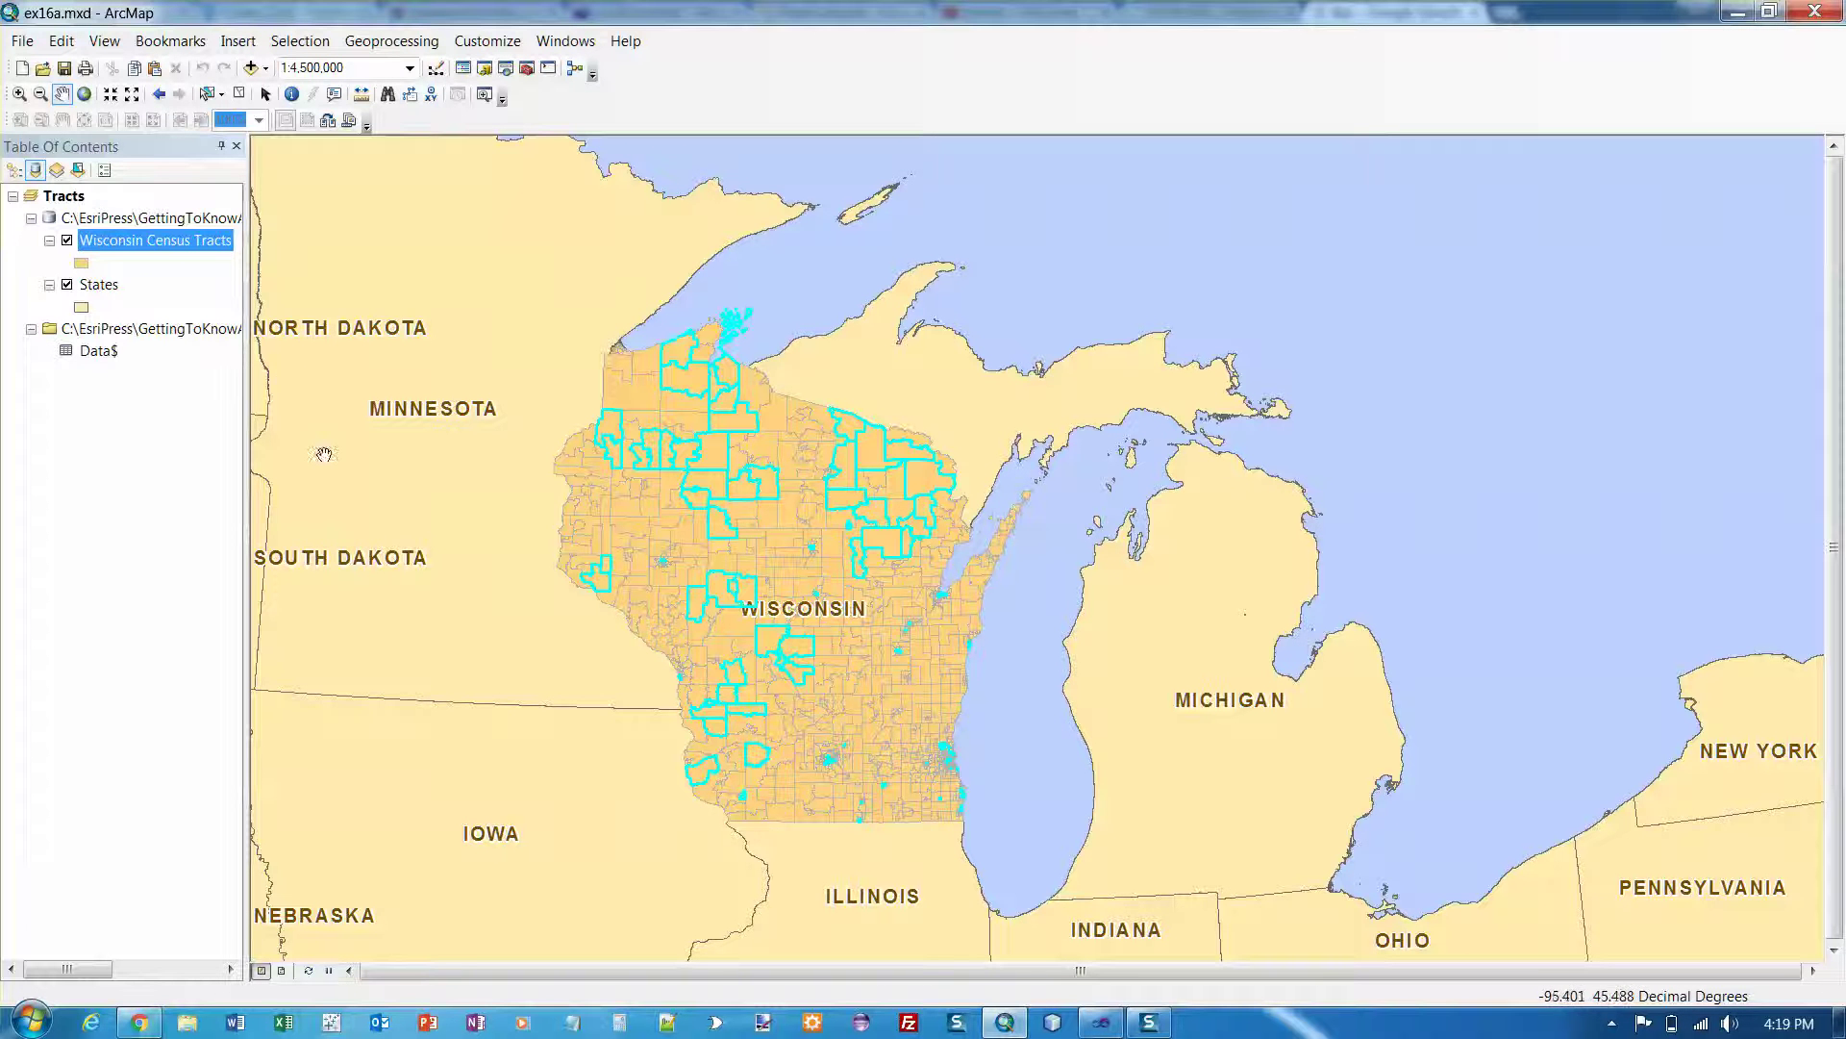
# Start exporting the selected features of the Wisconsin Census Tracts layer and browse for the output feature class location.
pyautogui.rightClick(161, 242)
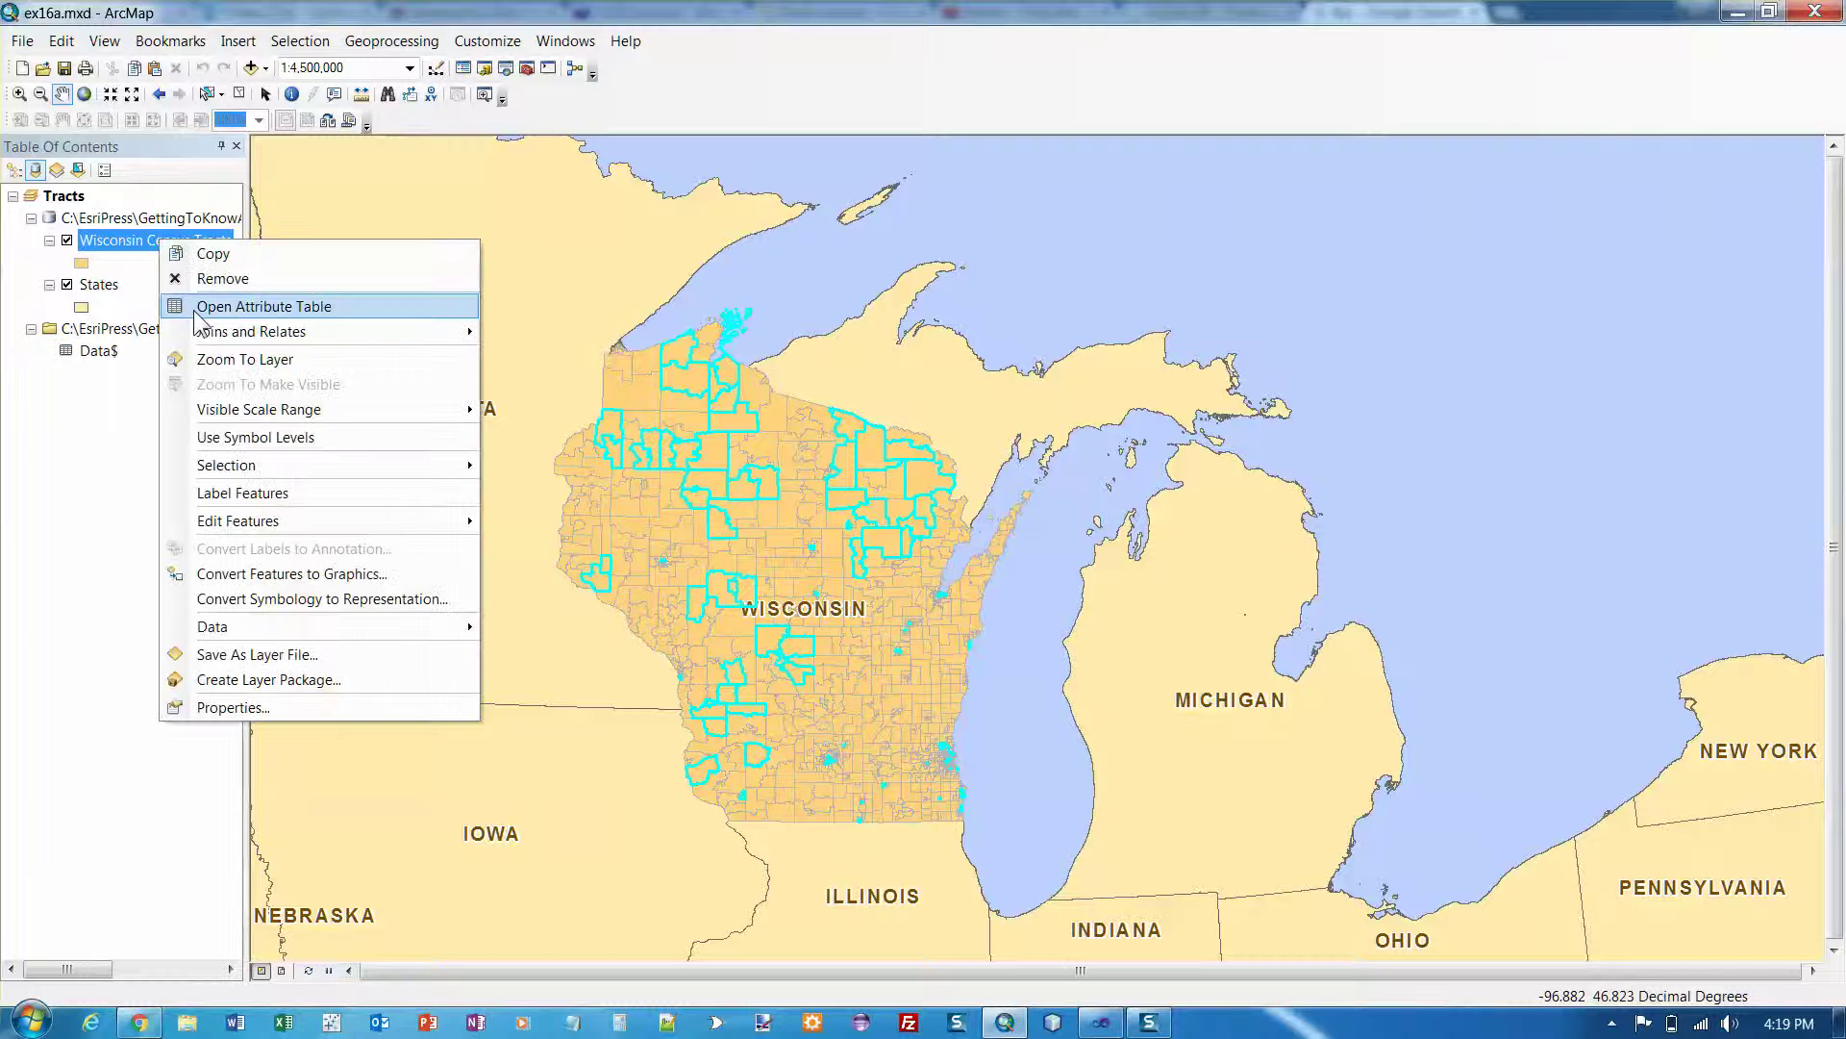
pyautogui.moveTo(390, 630)
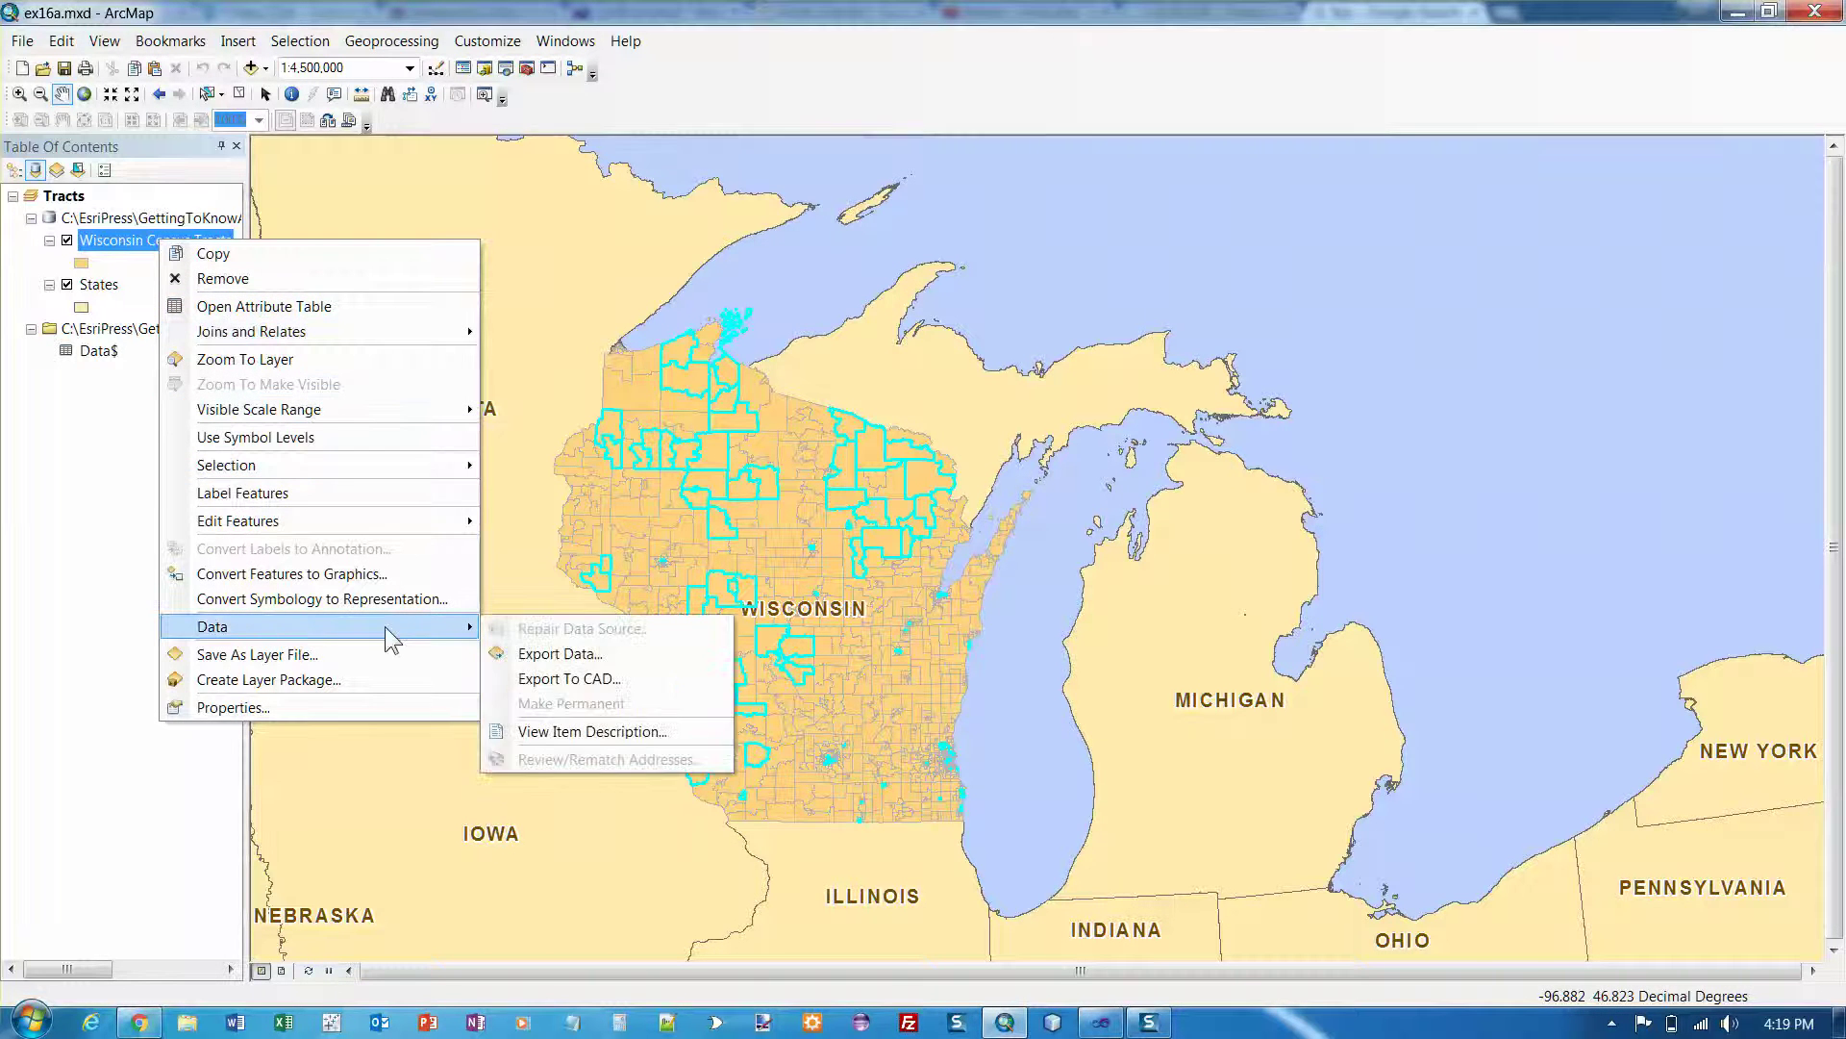
pyautogui.click(561, 654)
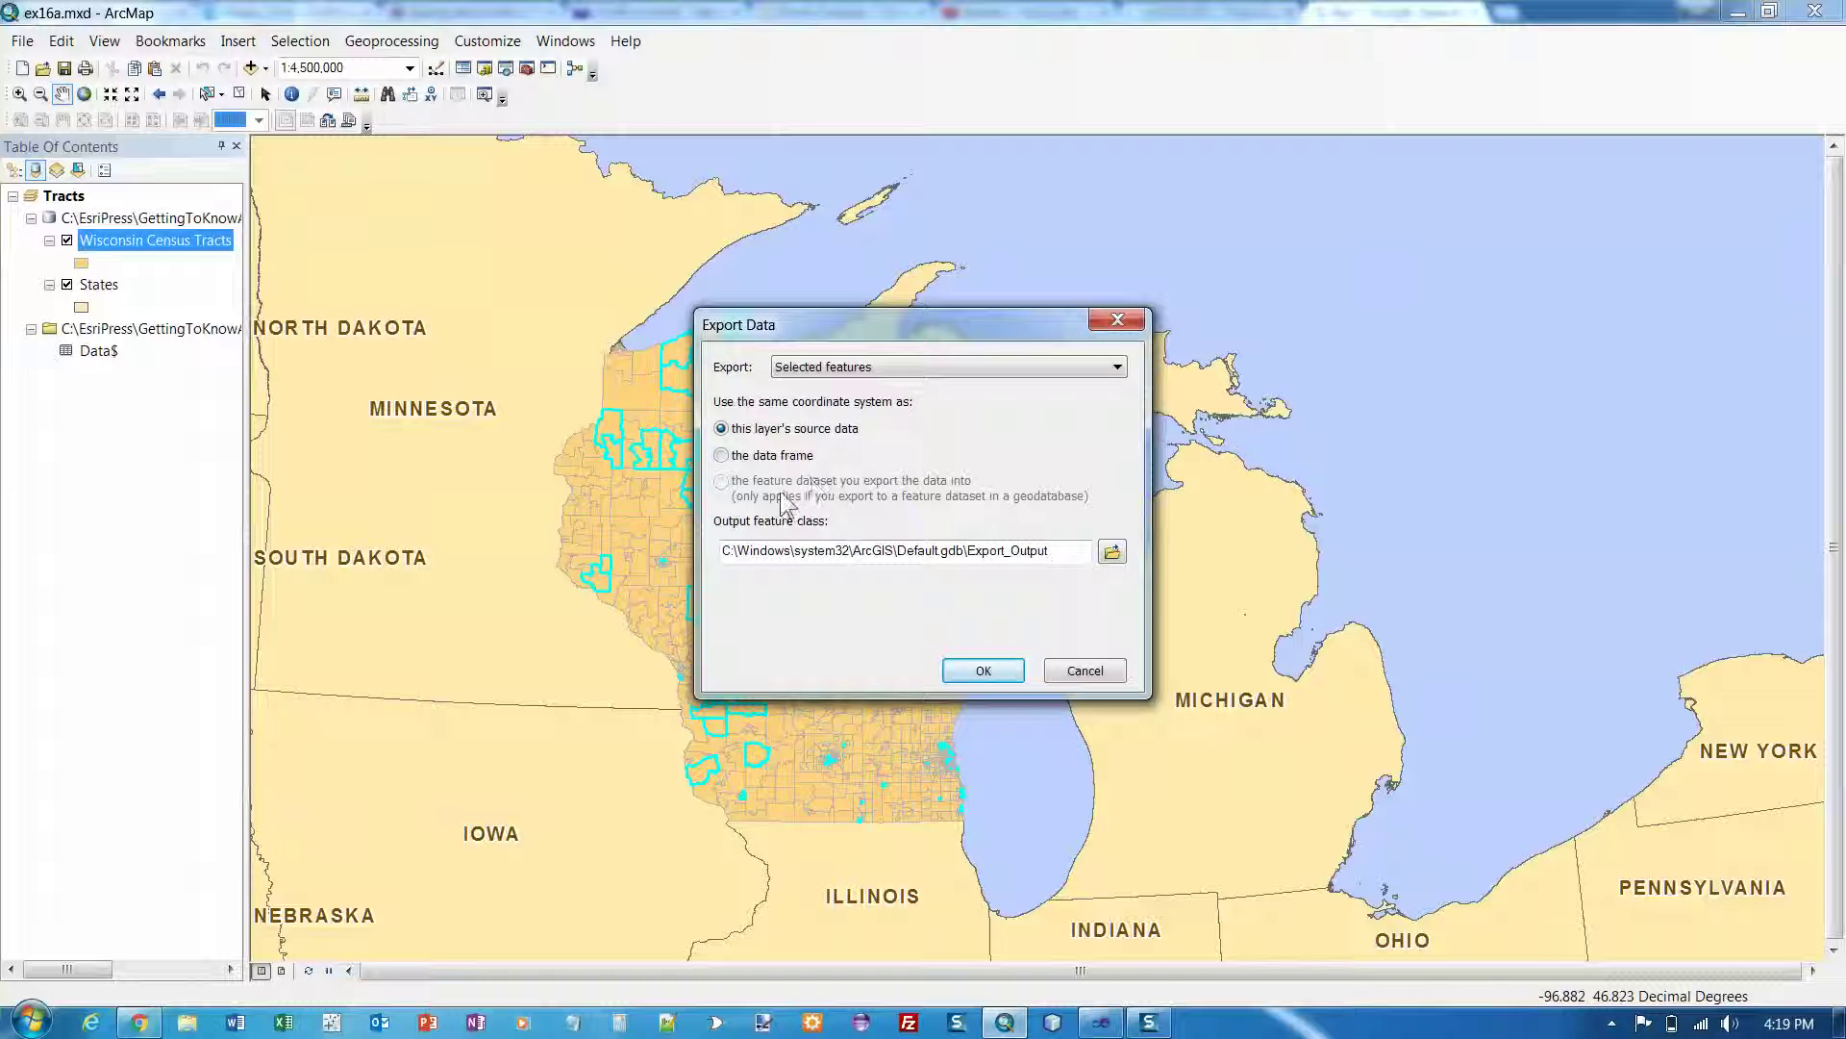
pyautogui.click(1118, 367)
pyautogui.click(1116, 367)
pyautogui.click(1112, 553)
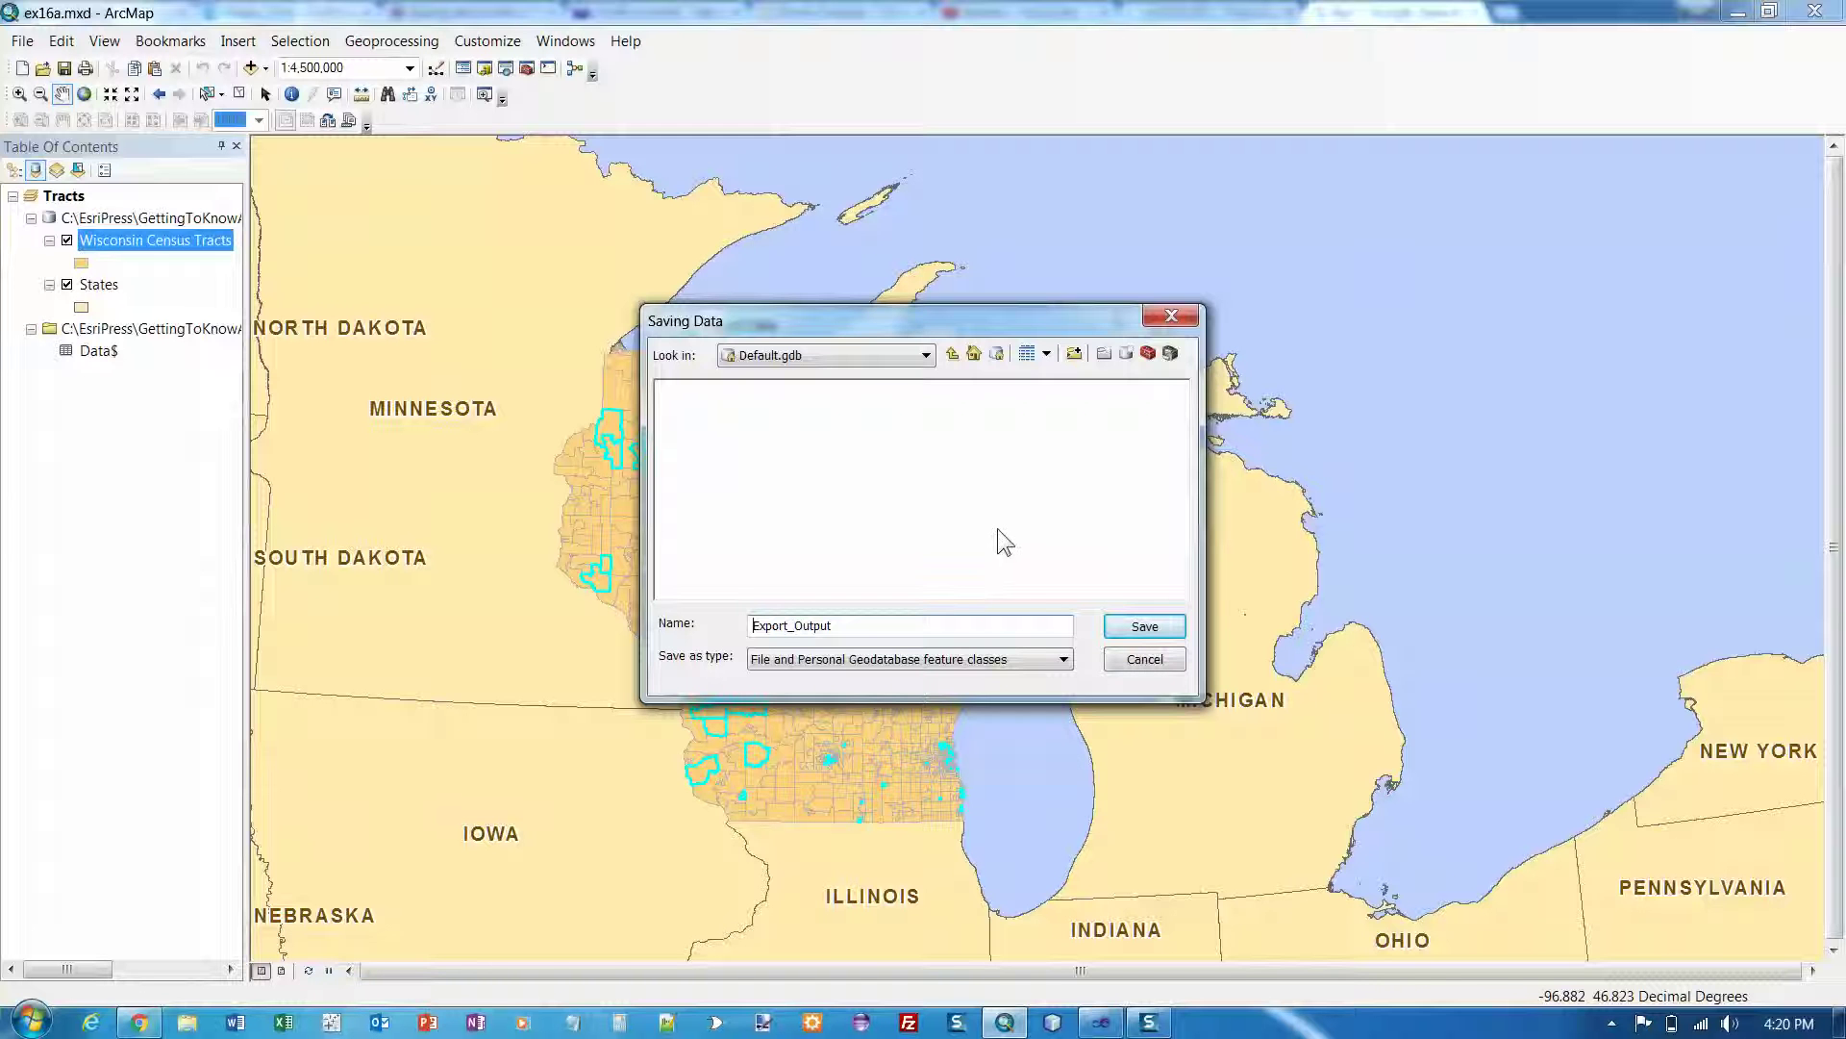
# Connect to the MyData folder in C:\EsriPress\GettingToKnowArcGIS\Chapter16 as the save location for the export.
pyautogui.click(1073, 353)
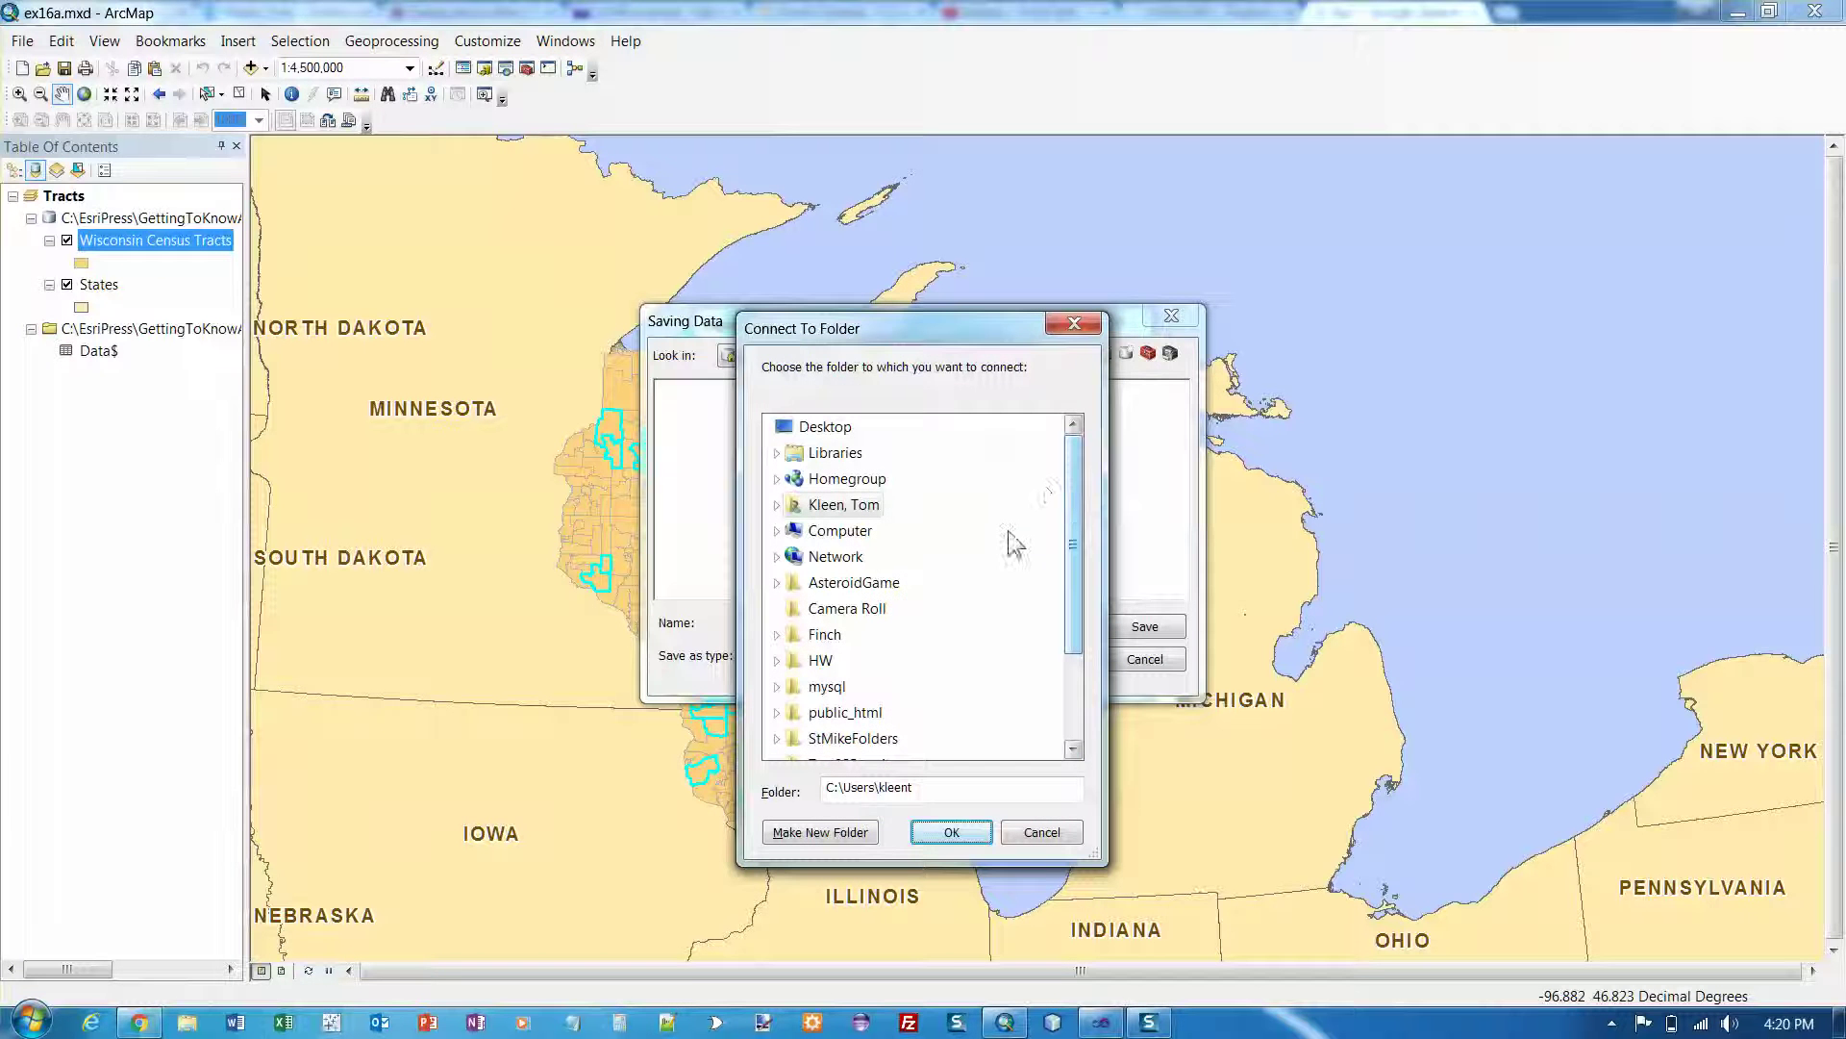
pyautogui.click(777, 530)
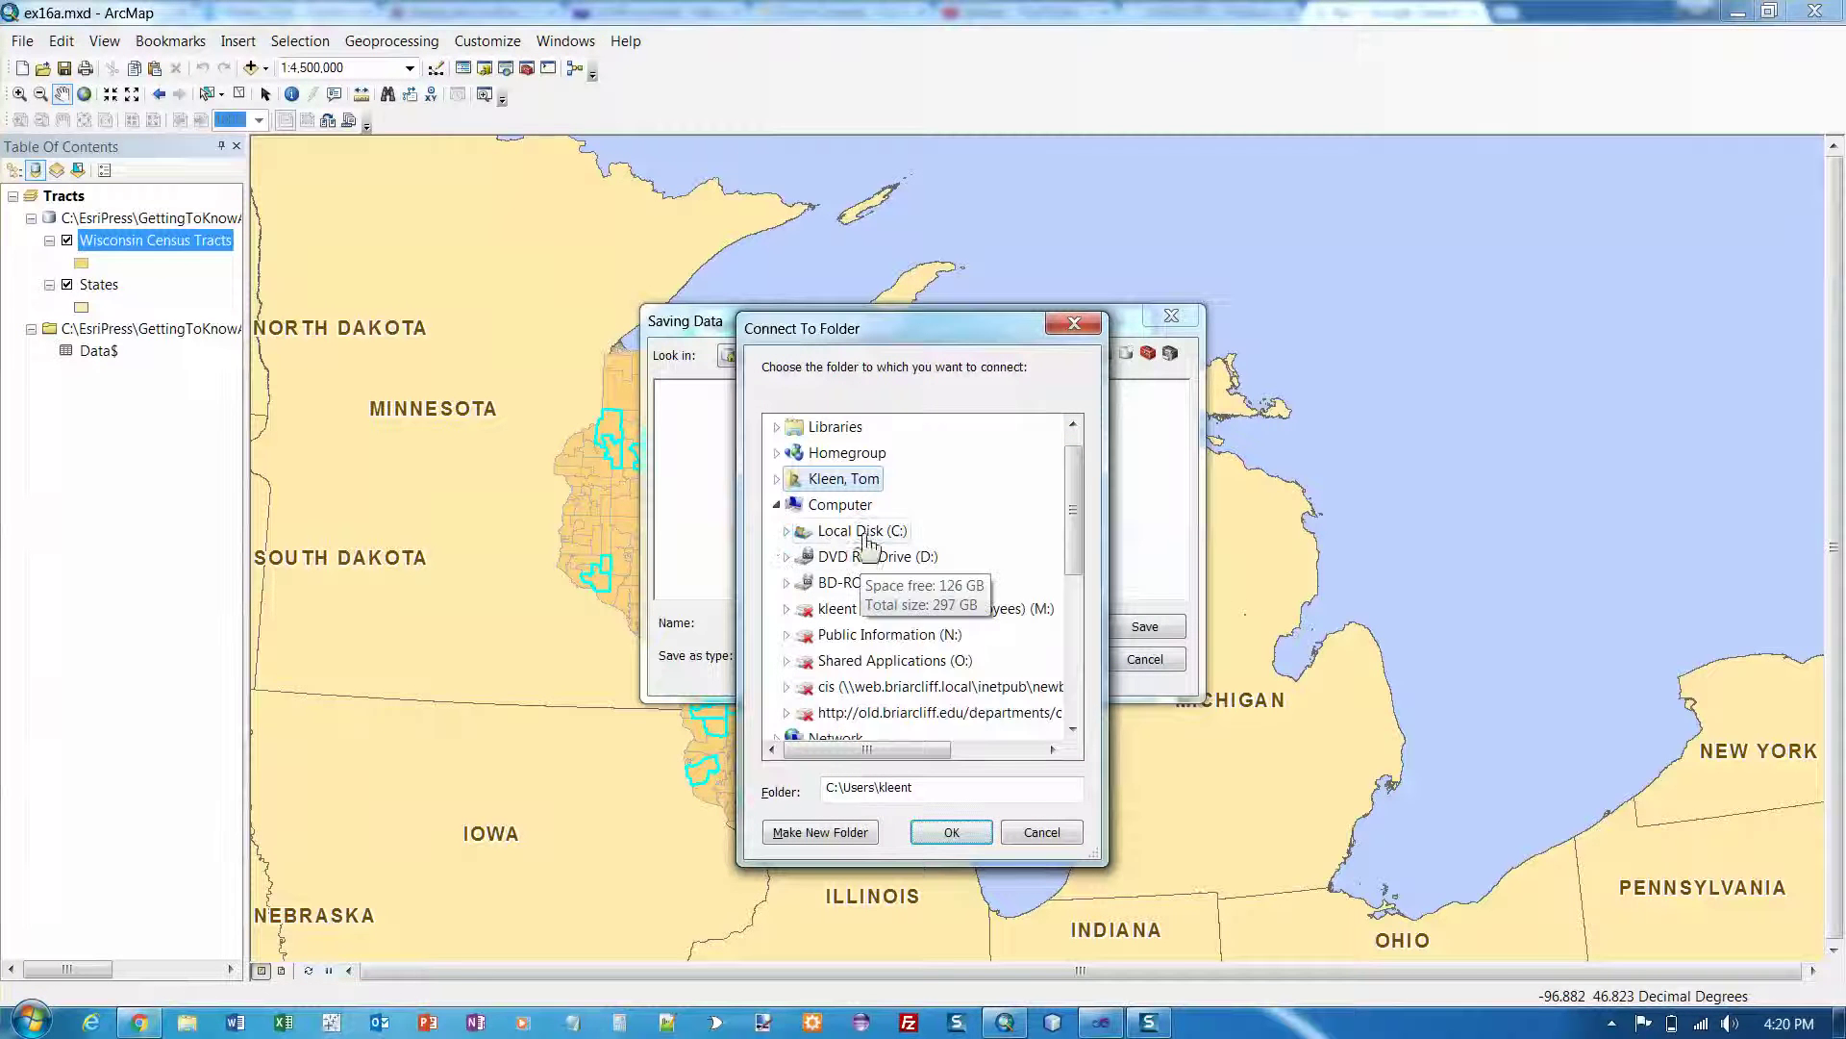
pyautogui.doubleClick(860, 531)
pyautogui.scroll(-3, 1002, 542)
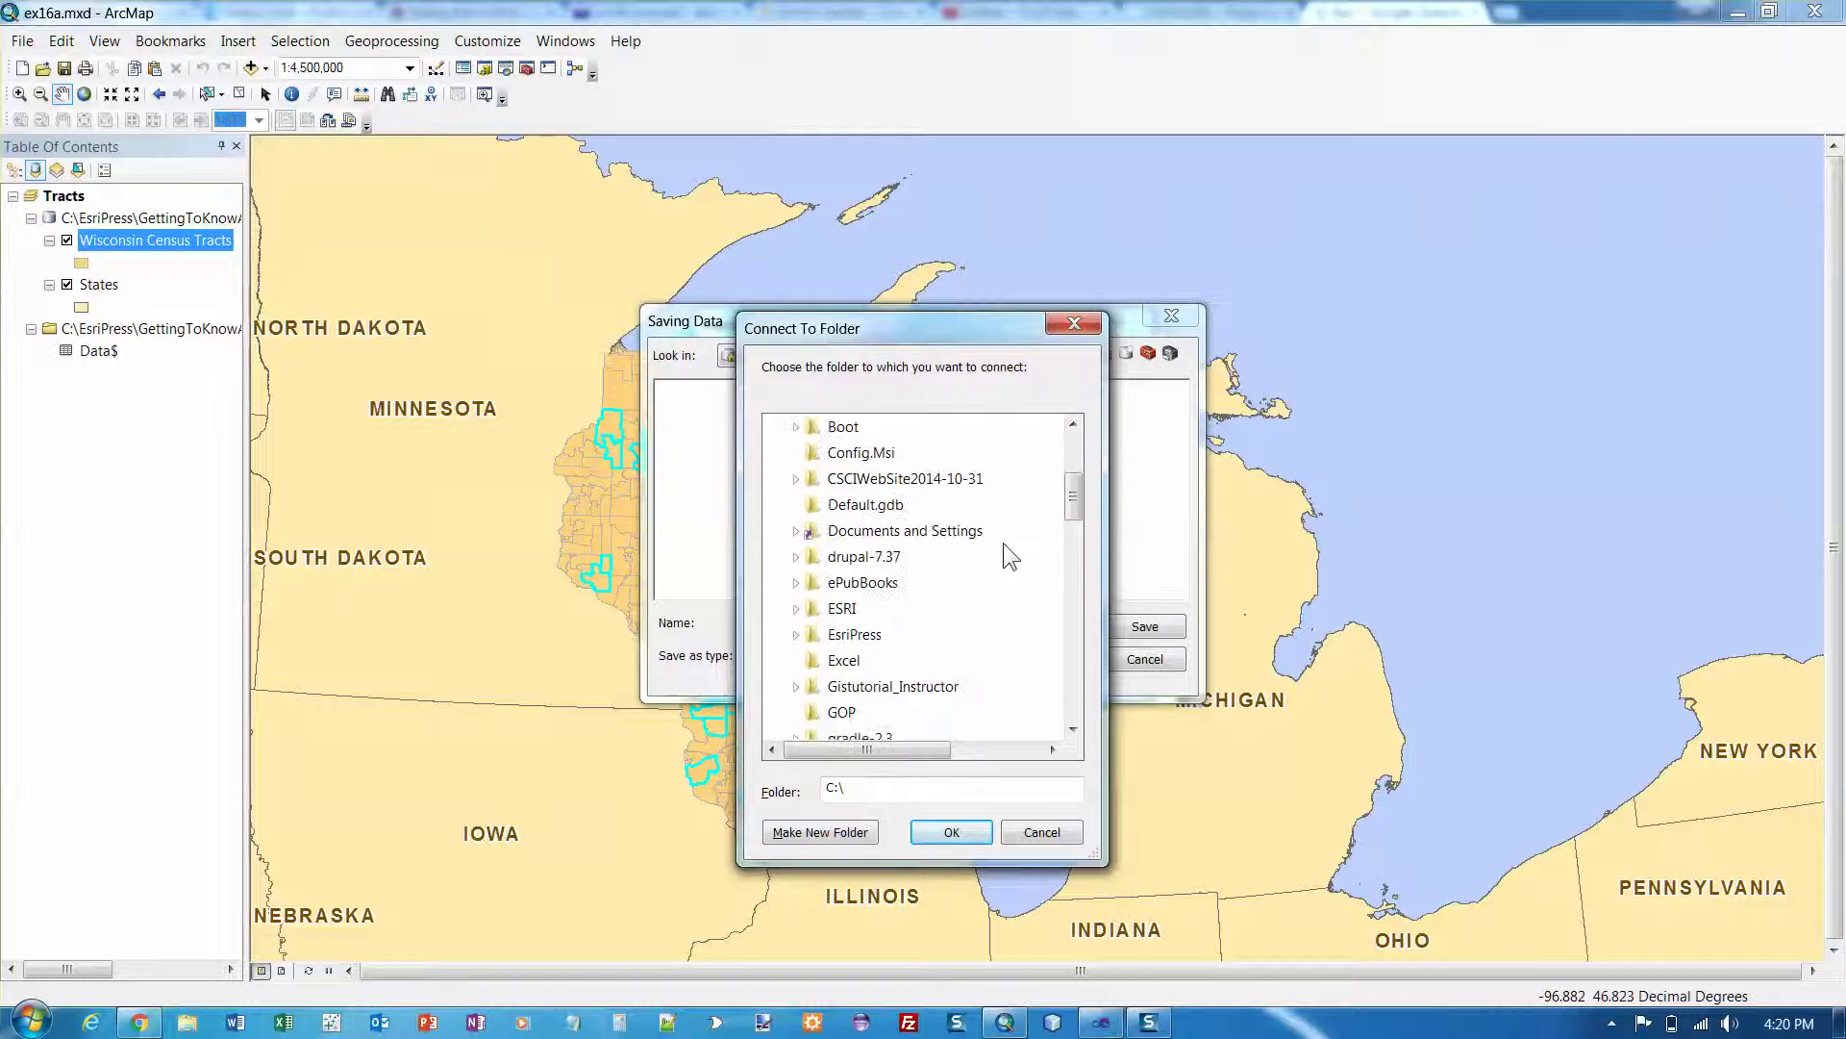
pyautogui.doubleClick(854, 634)
pyautogui.scroll(-3, 971, 579)
pyautogui.scroll(-1, 971, 578)
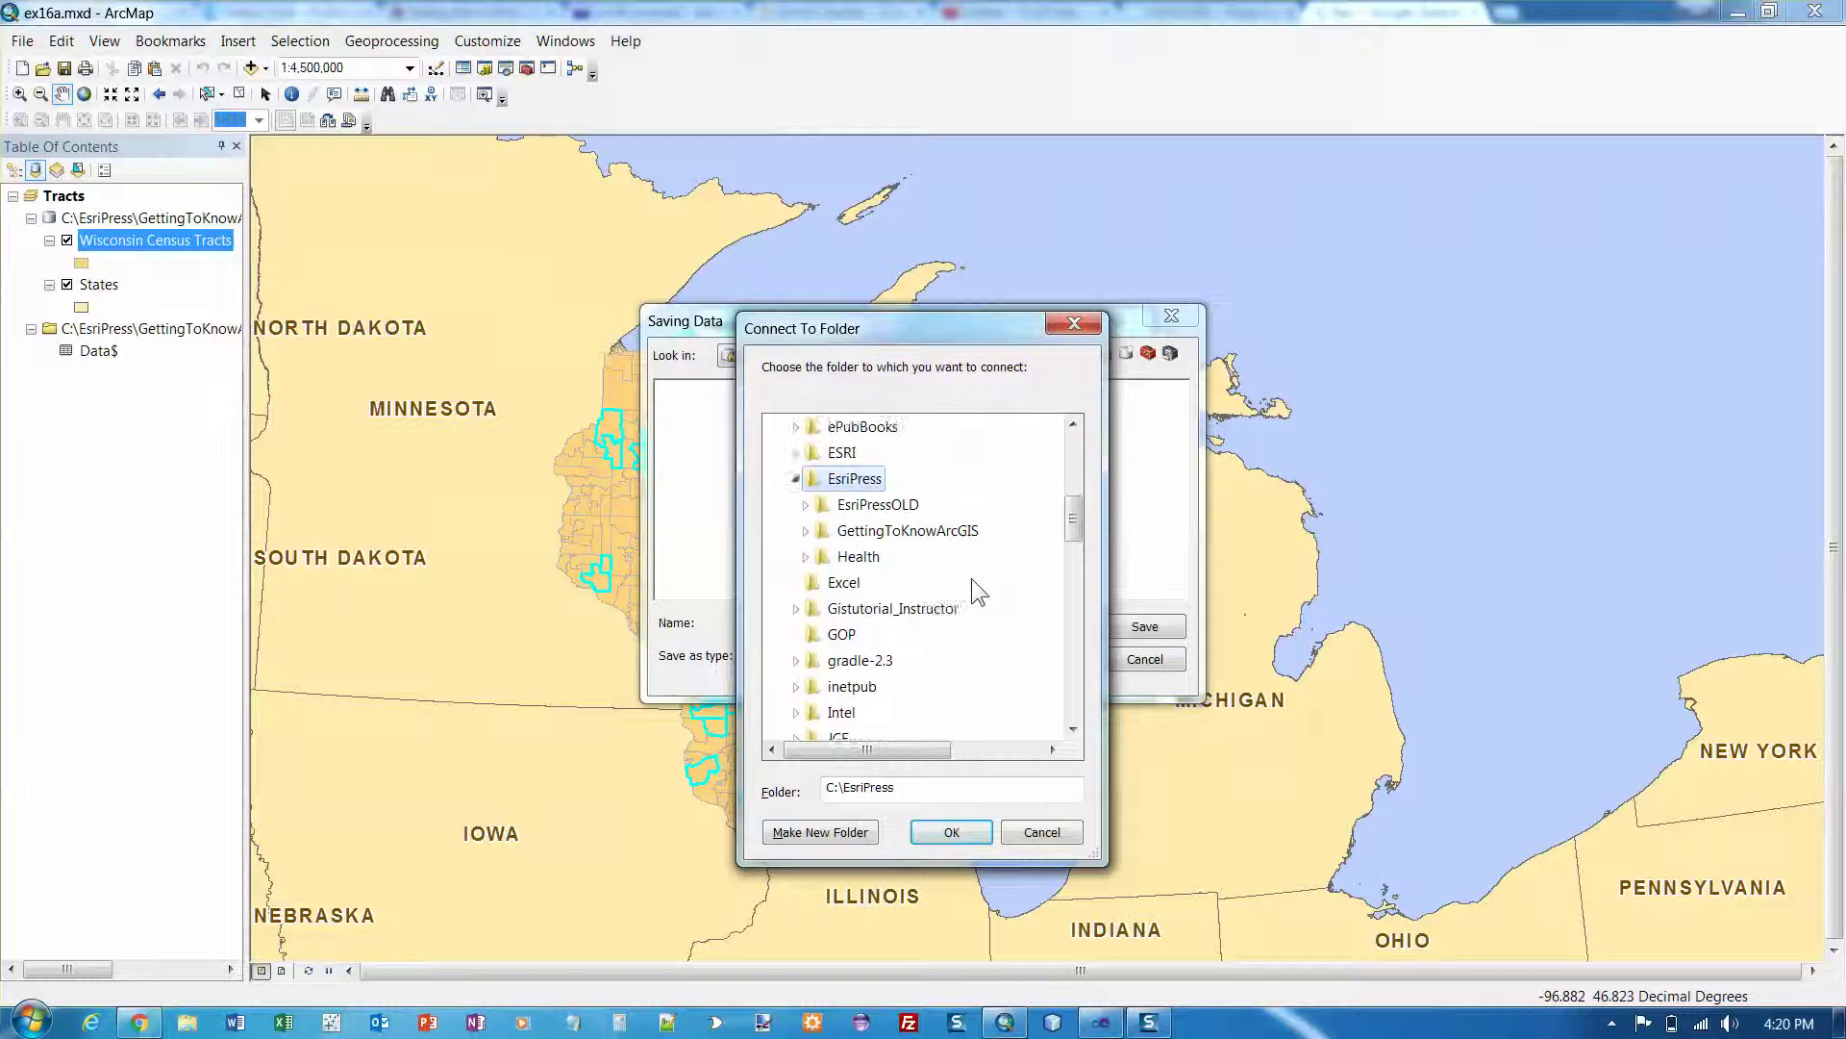
pyautogui.scroll(3, 971, 579)
pyautogui.doubleClick(910, 689)
pyautogui.scroll(-6, 932, 619)
pyautogui.doubleClick(894, 688)
pyautogui.scroll(-4, 962, 635)
pyautogui.doubleClick(879, 479)
pyautogui.scroll(3, 877, 485)
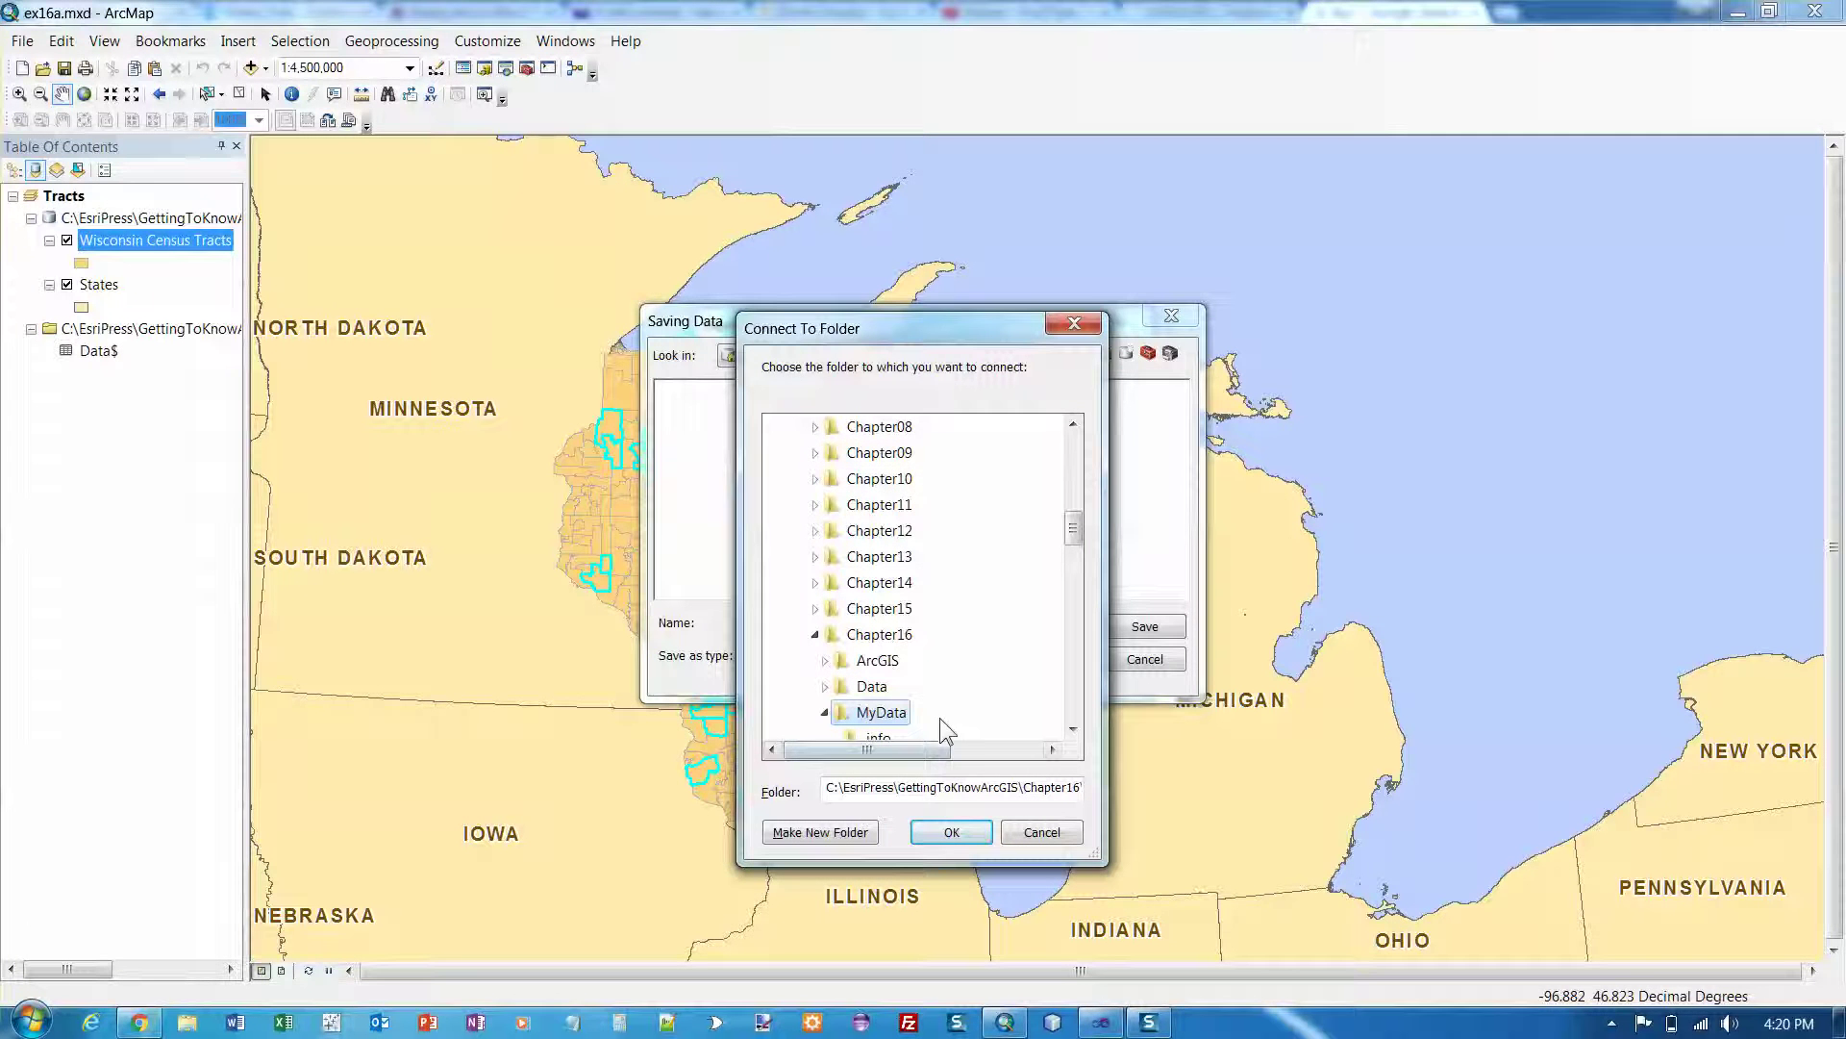
pyautogui.click(941, 830)
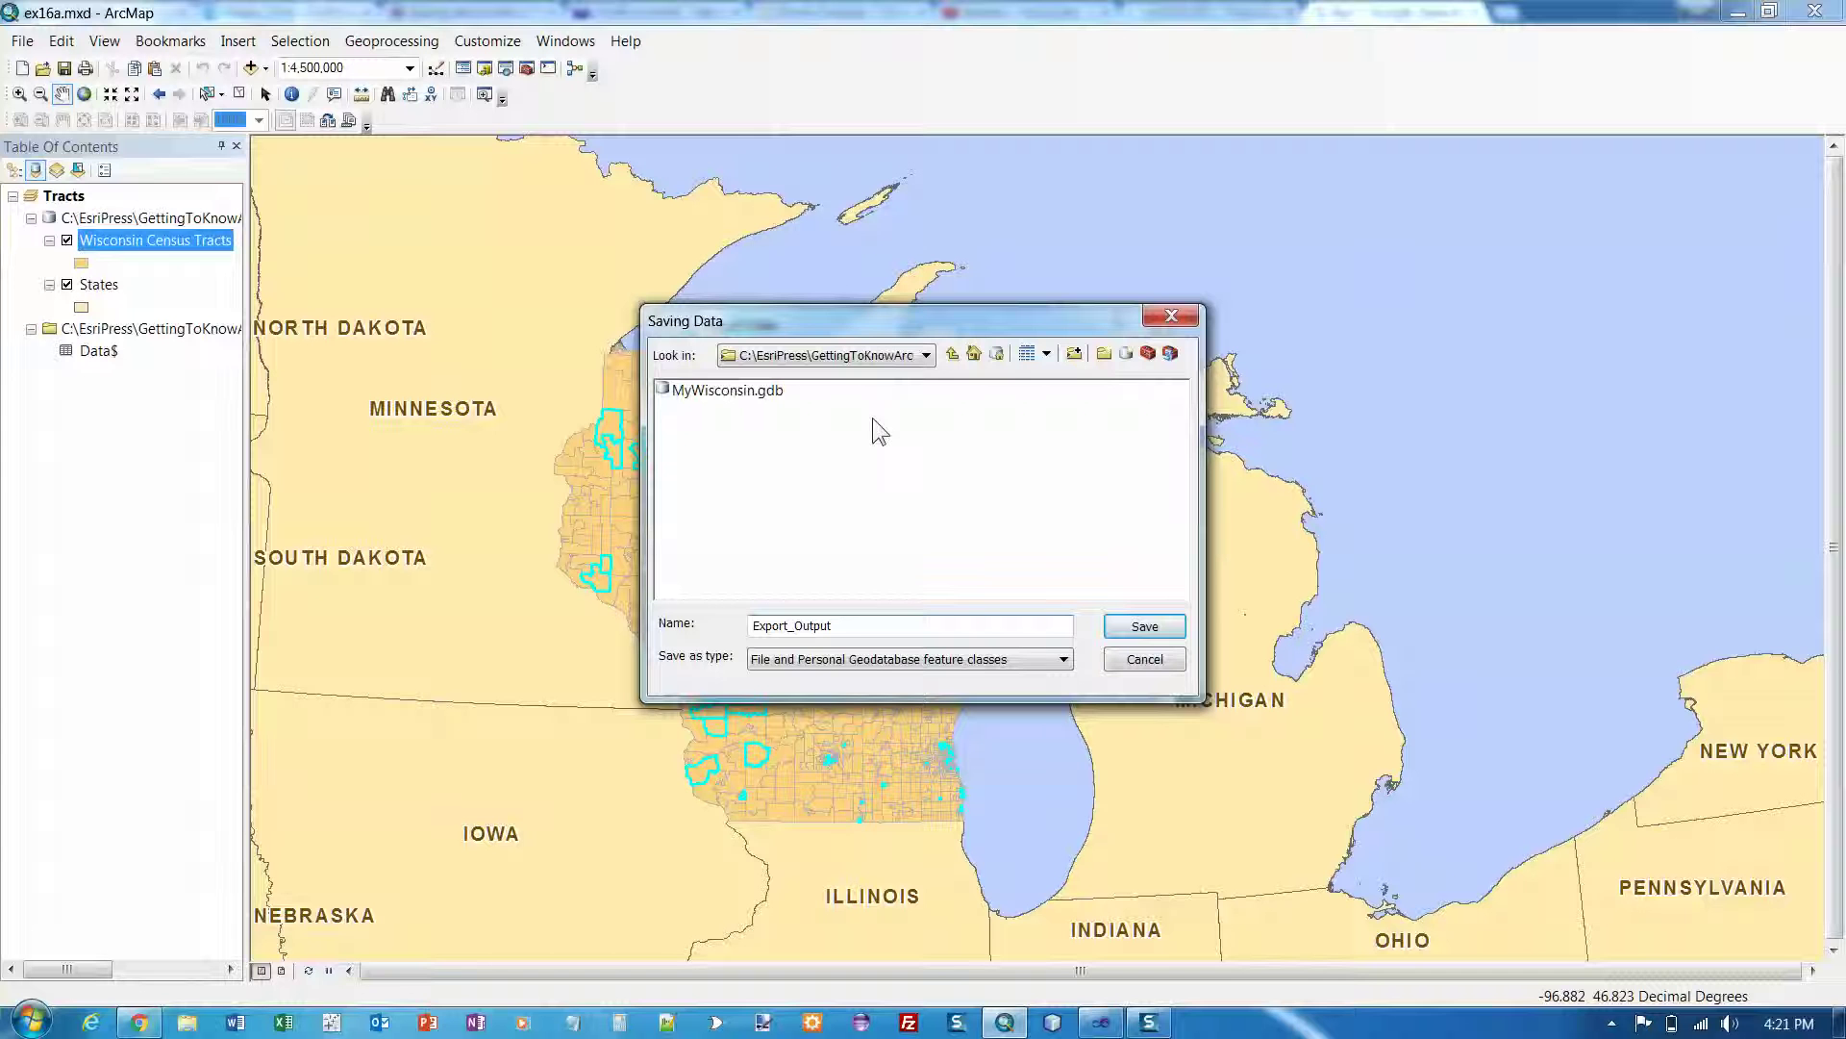
# Try to save the output feature class as Fooddeserts directly in the MyData folder.
pyautogui.moveTo(836, 626); pyautogui.dragTo(741, 627)
pyautogui.write('Food')
pyautogui.click(1140, 630)
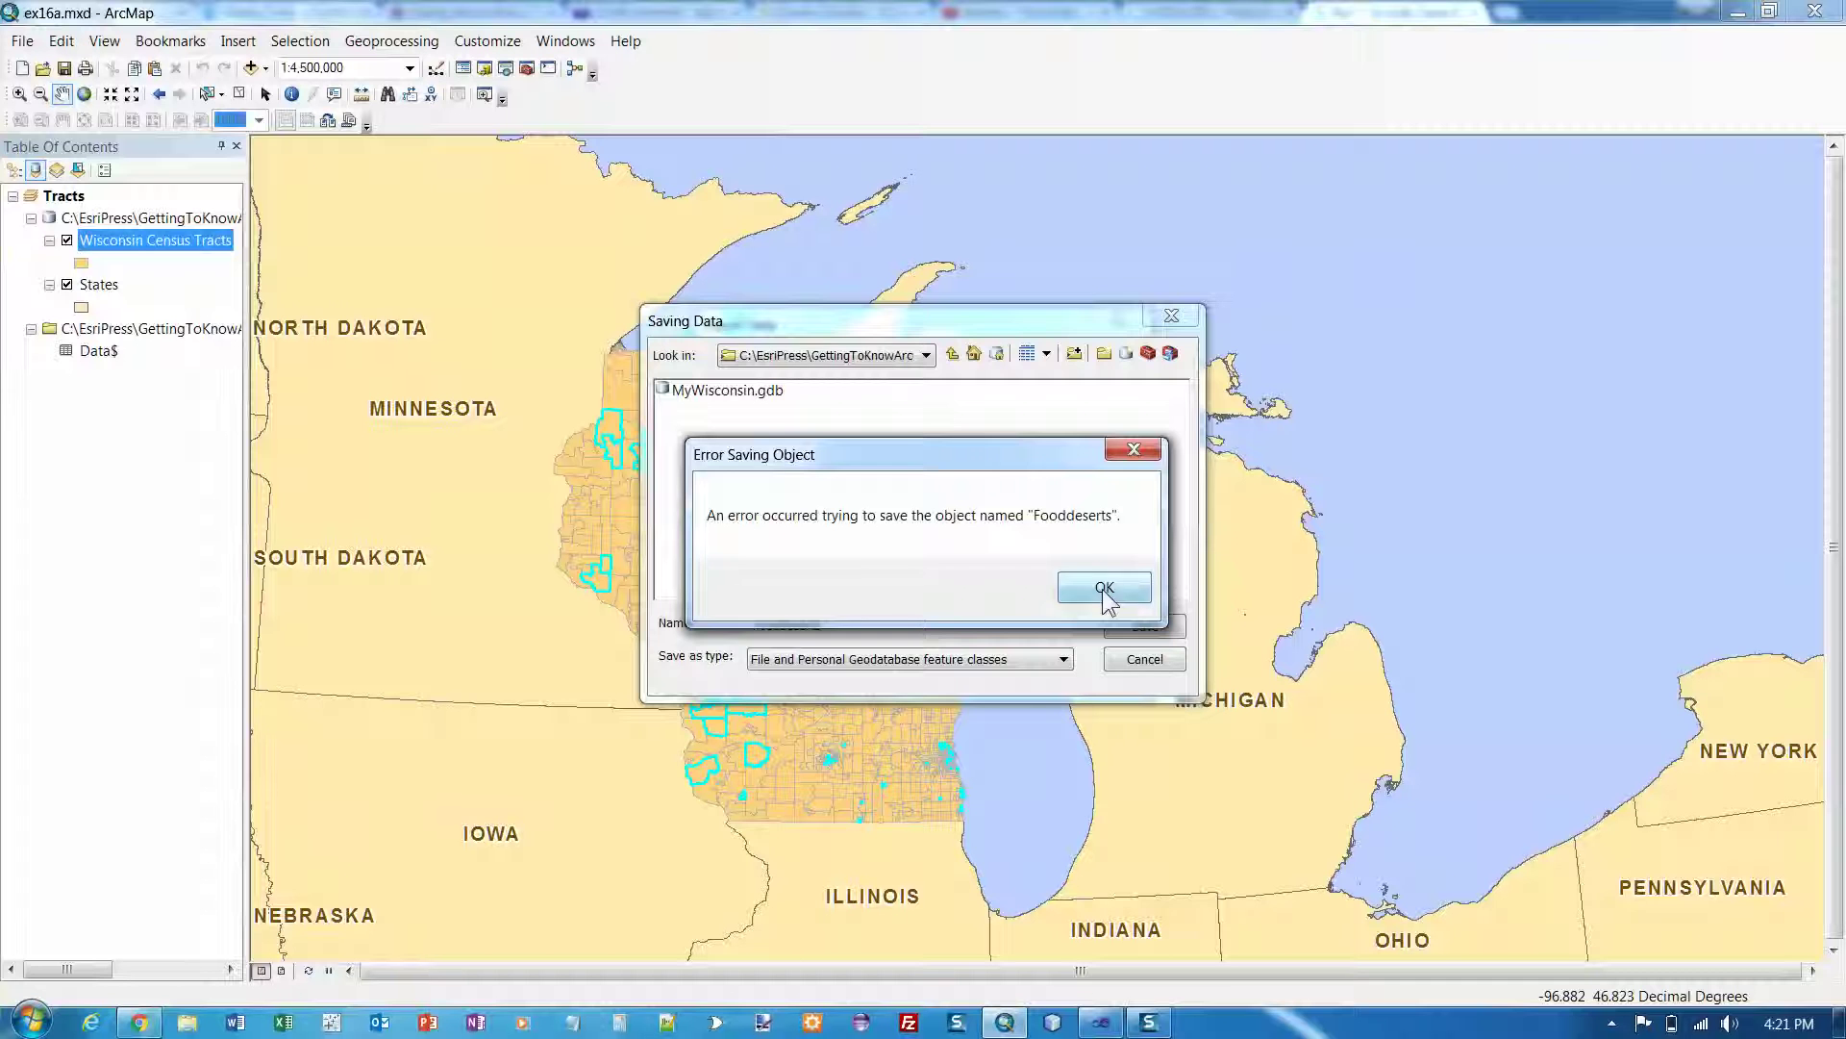
pyautogui.click(1105, 588)
pyautogui.click(1074, 353)
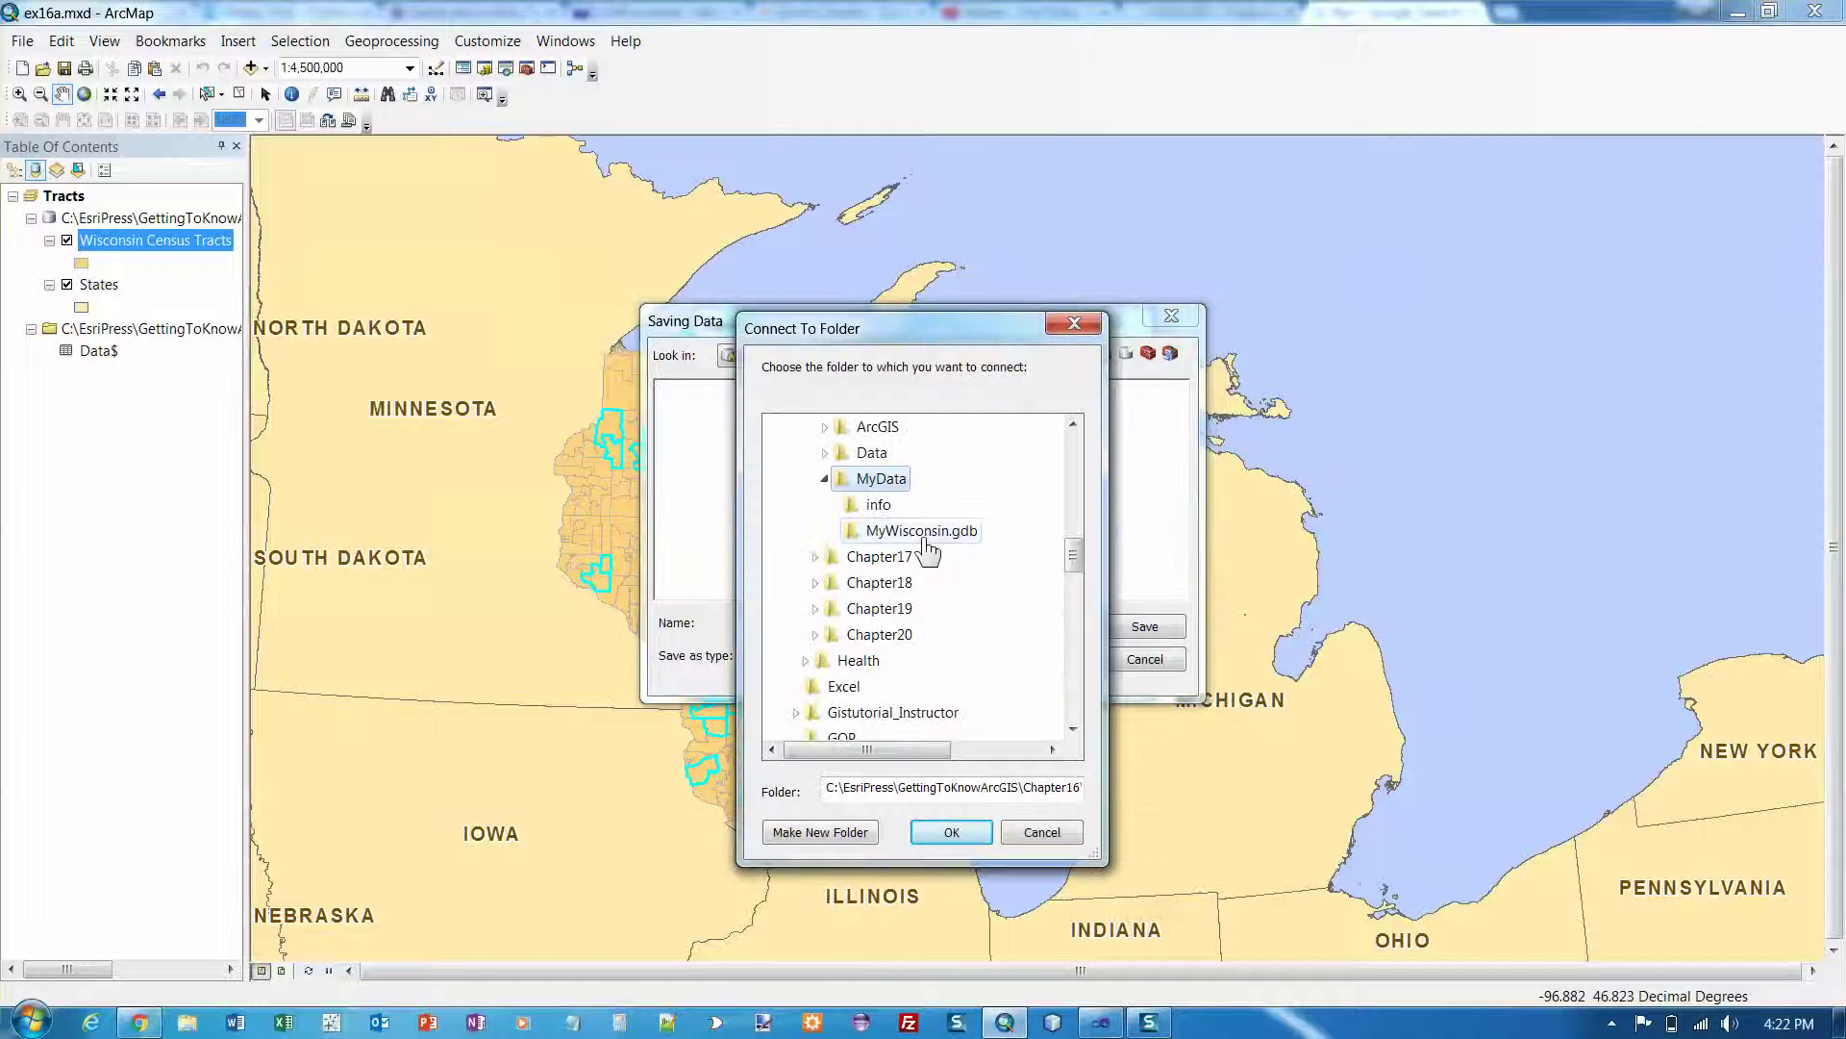
pyautogui.click(1075, 323)
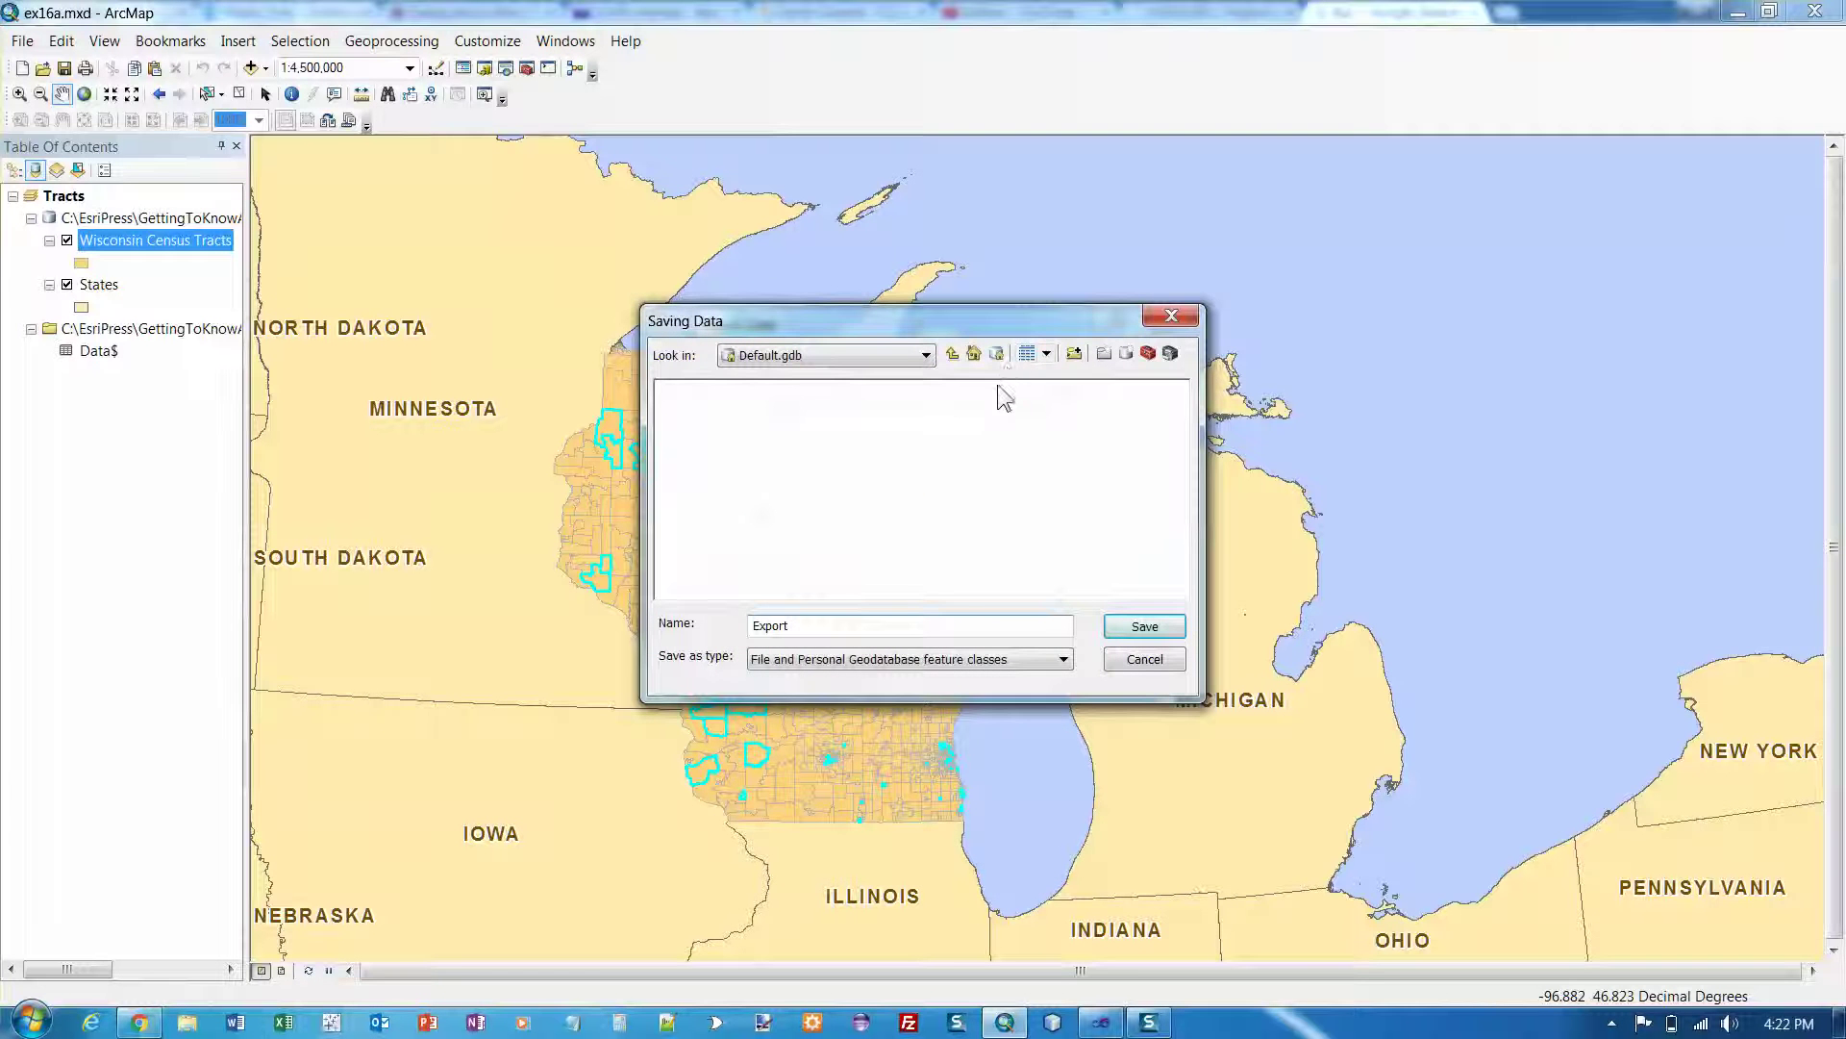
pyautogui.click(1144, 659)
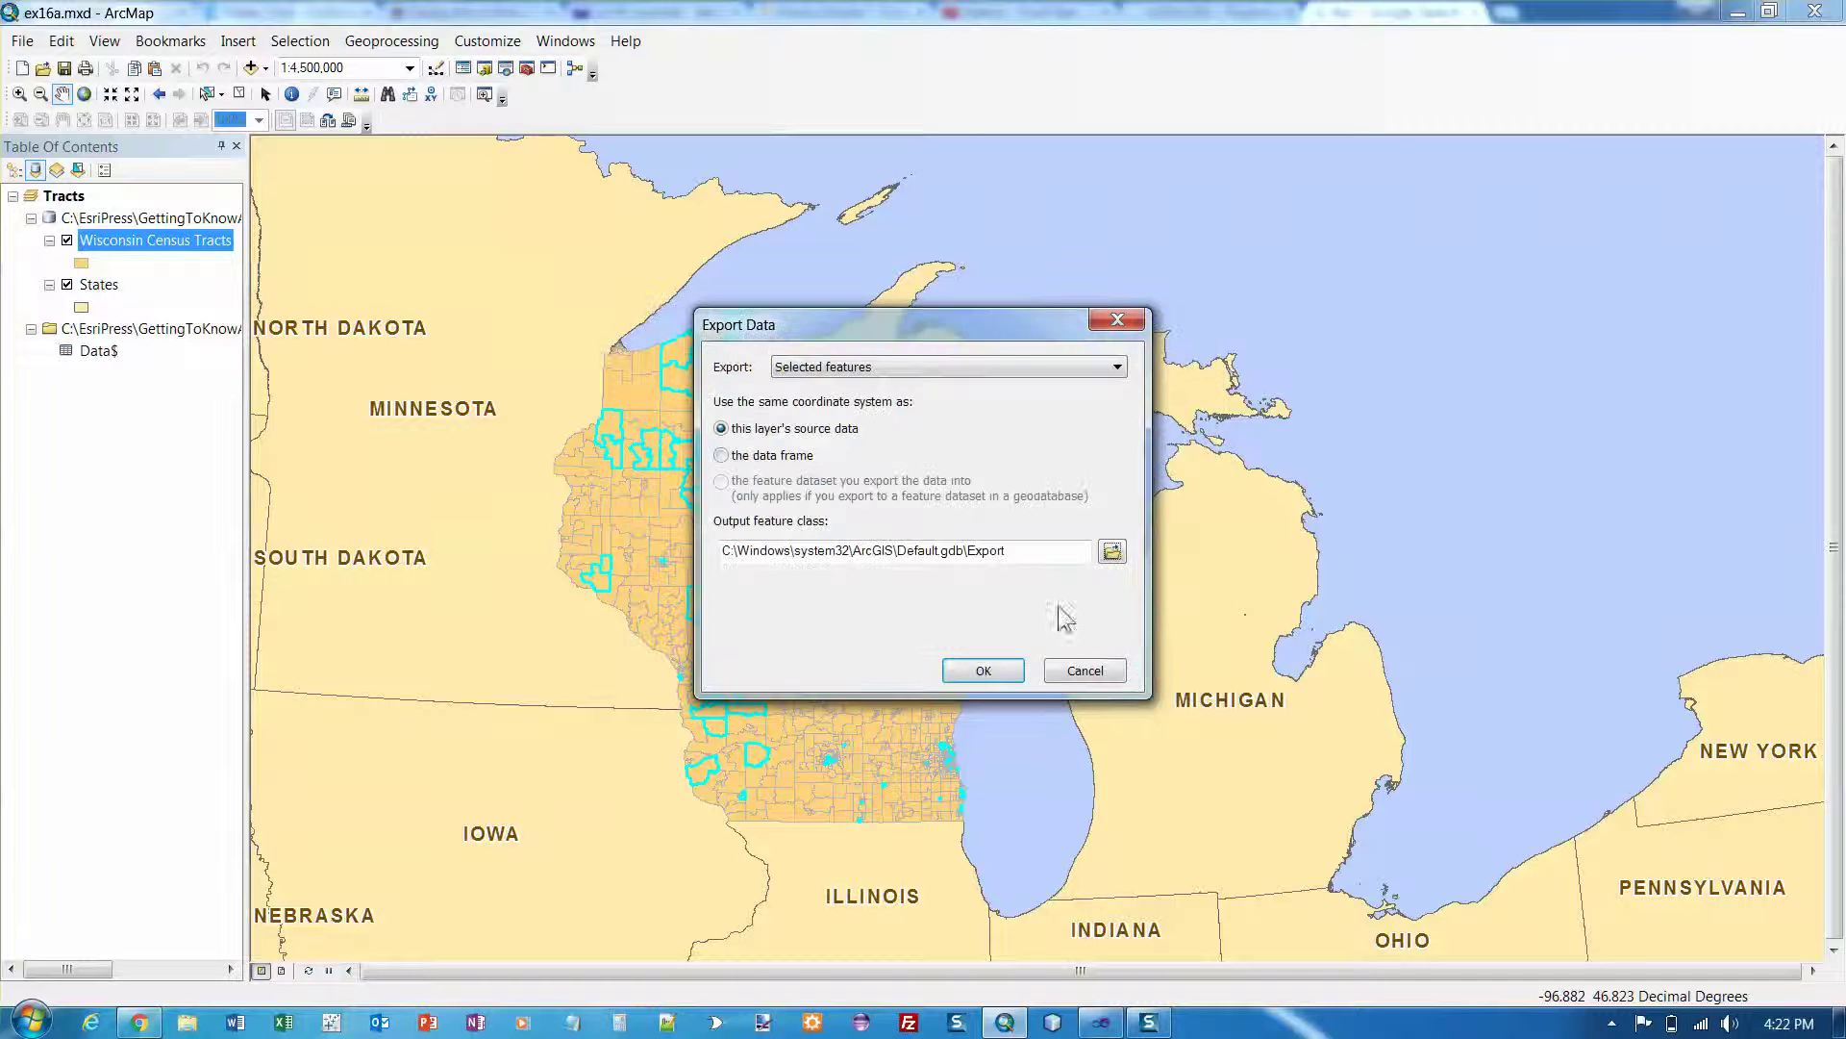
pyautogui.click(1112, 553)
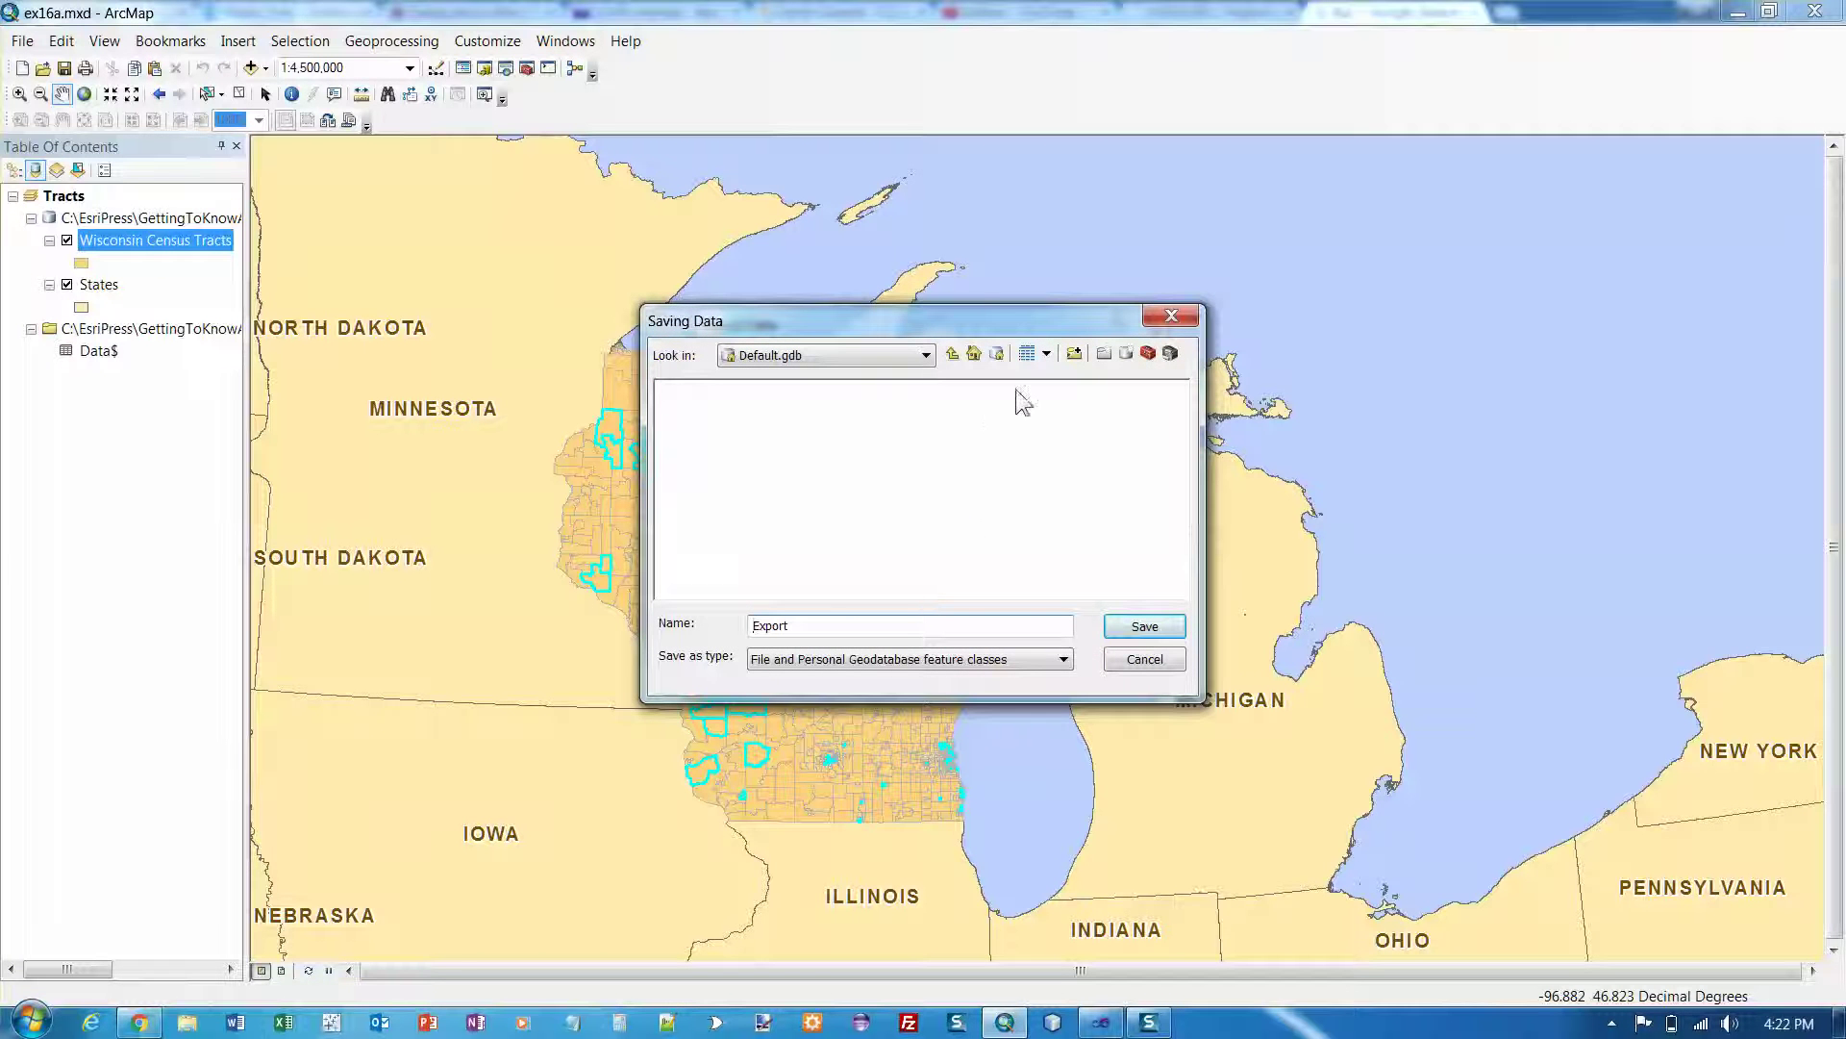
pyautogui.click(1074, 354)
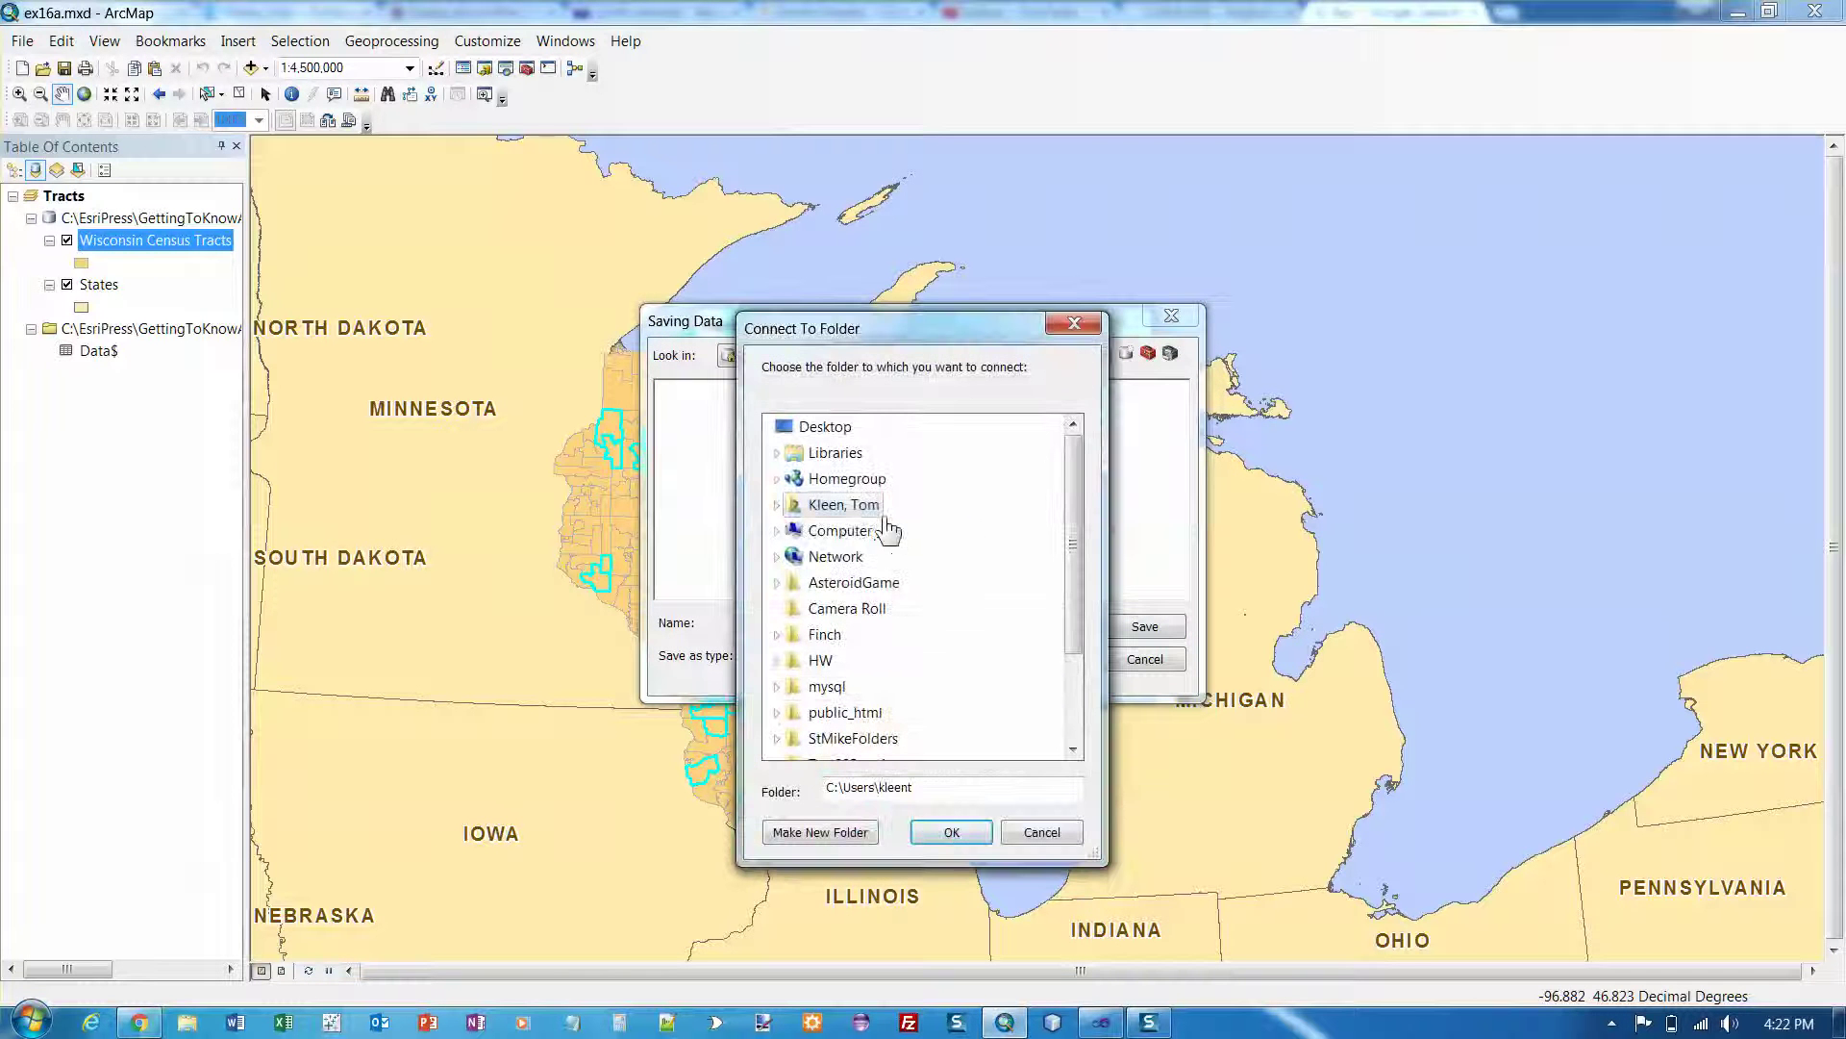
pyautogui.click(1074, 323)
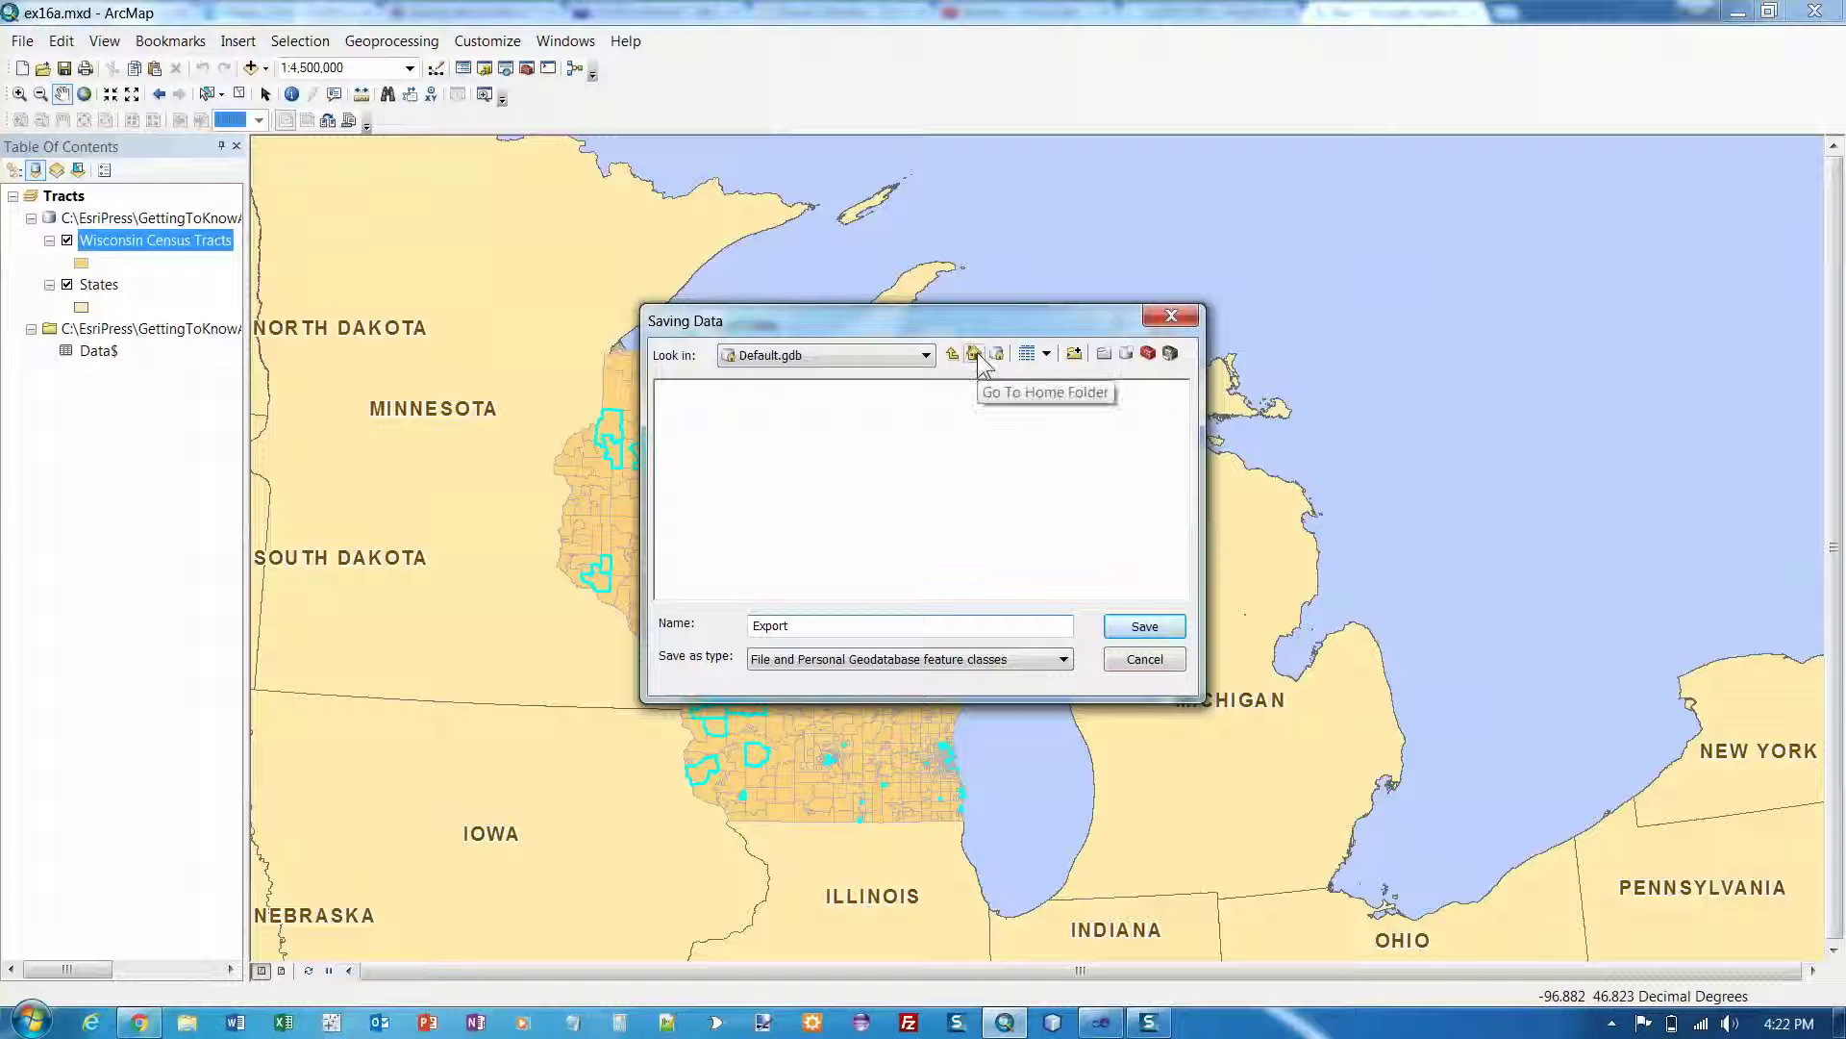
# Go up to the top-level catalog locations through the home folder and connect to Chapter16's MyData folder again.
pyautogui.click(975, 353)
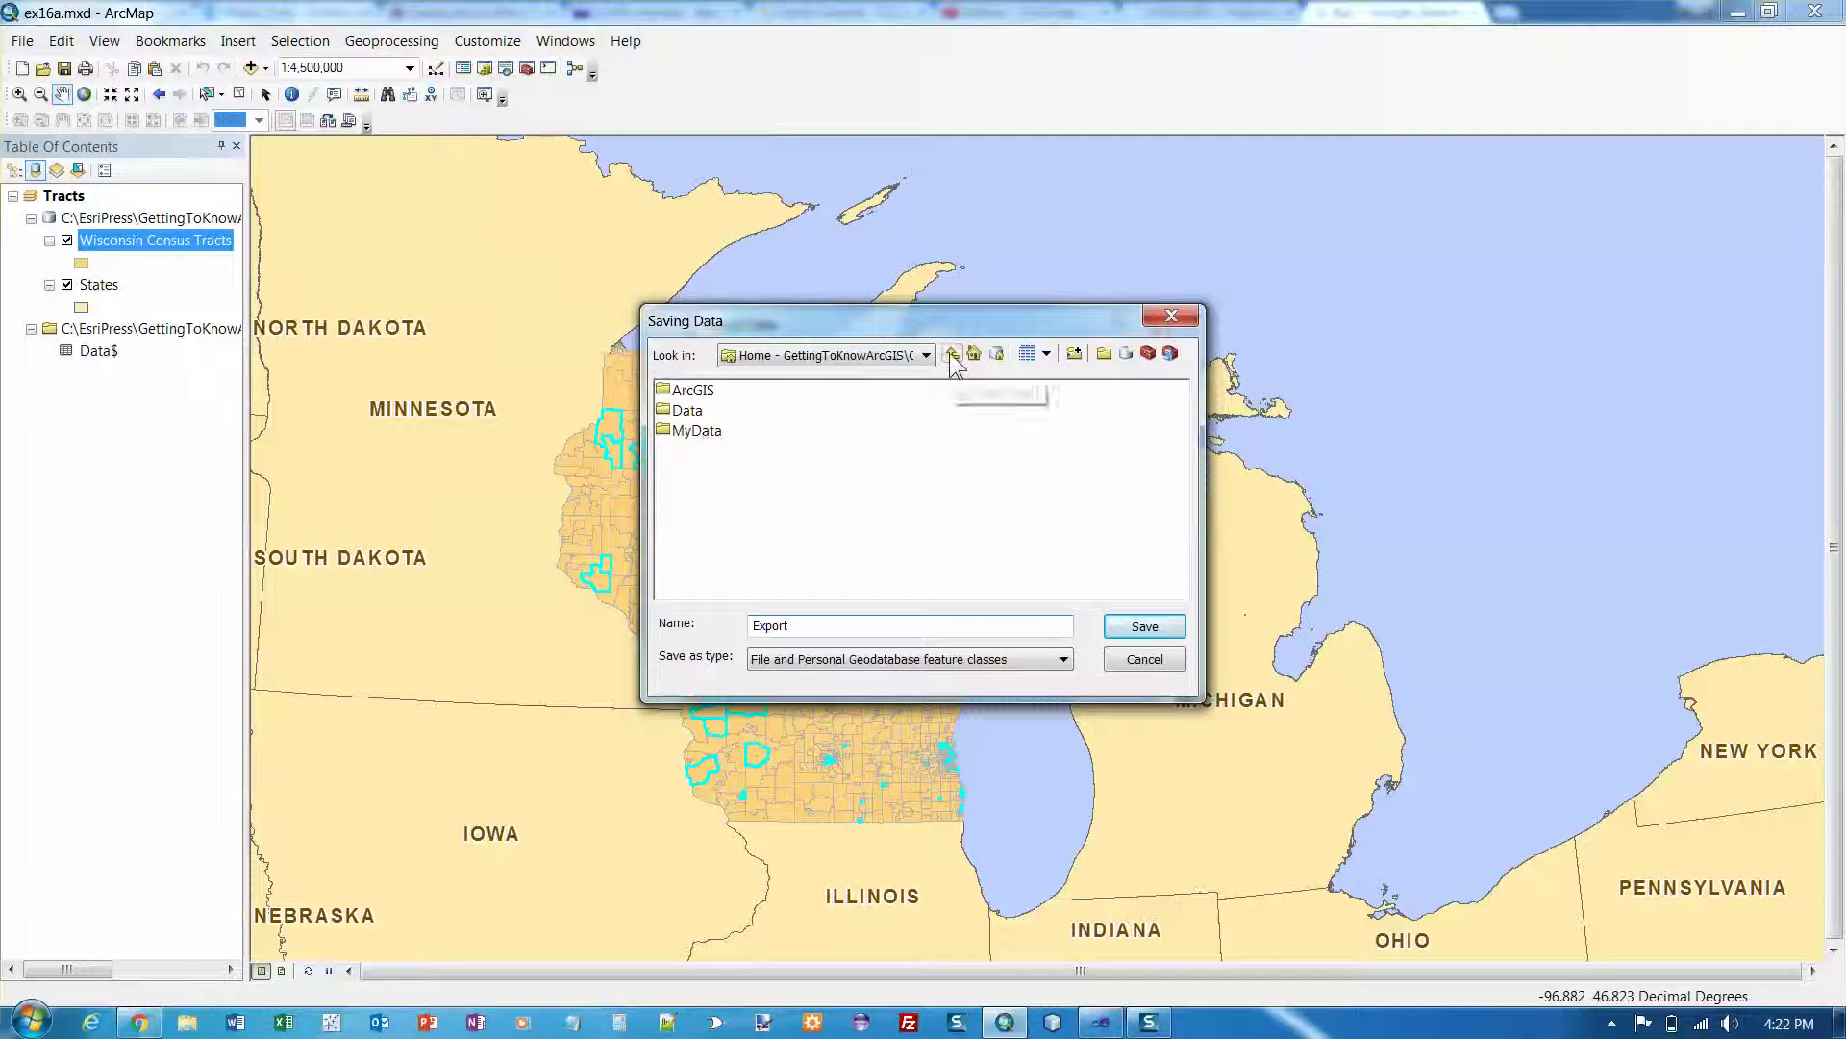
pyautogui.click(951, 356)
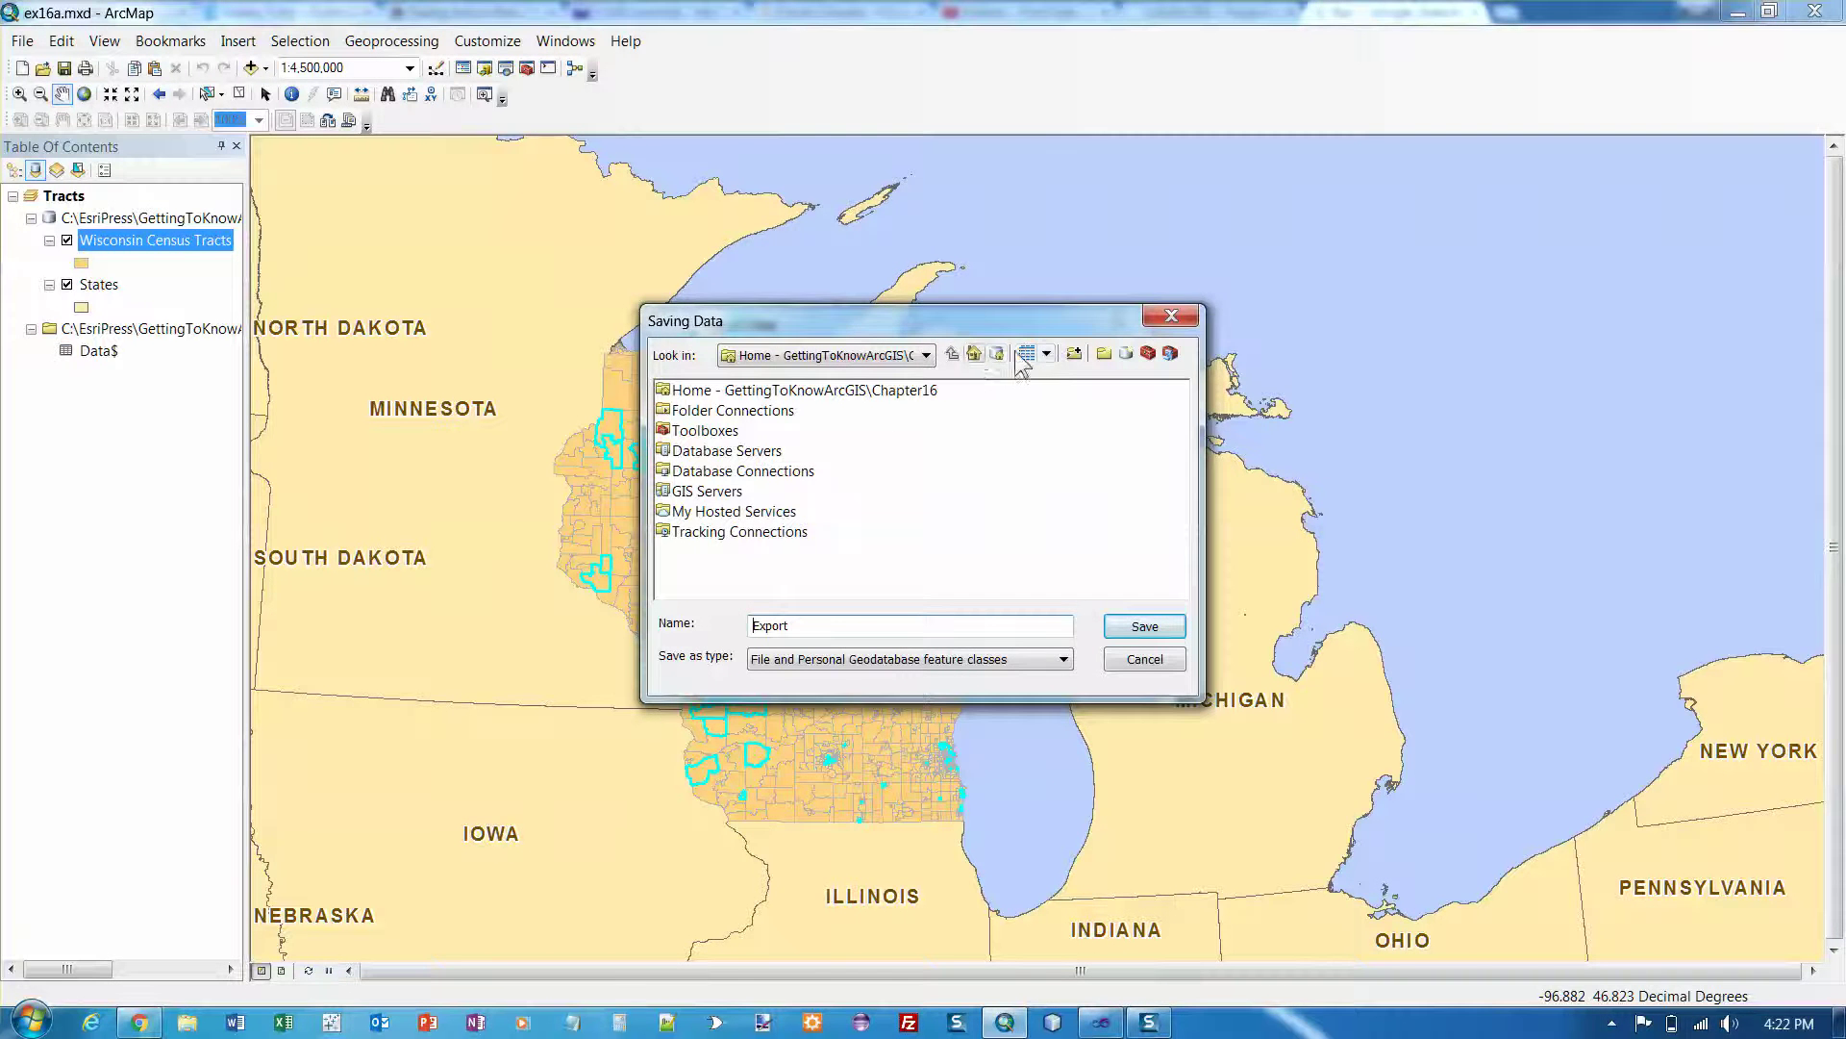
pyautogui.click(1073, 353)
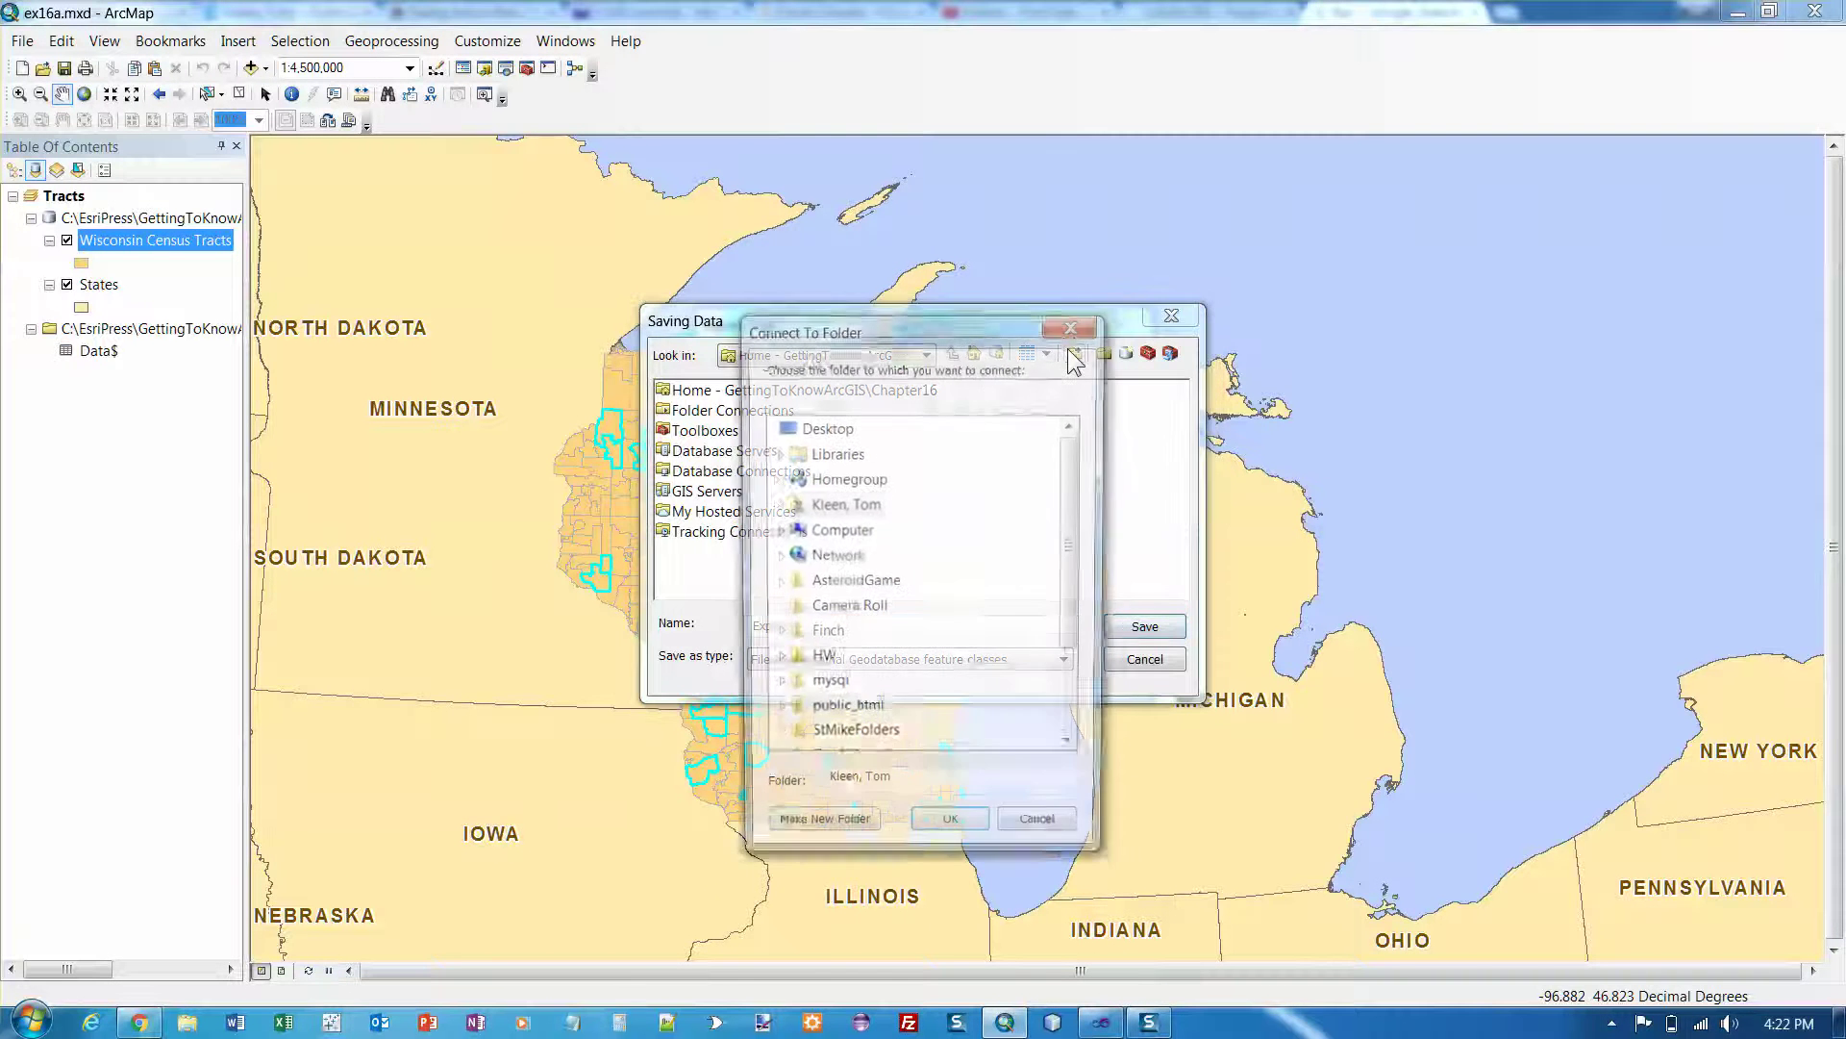
pyautogui.click(777, 530)
pyautogui.doubleClick(863, 531)
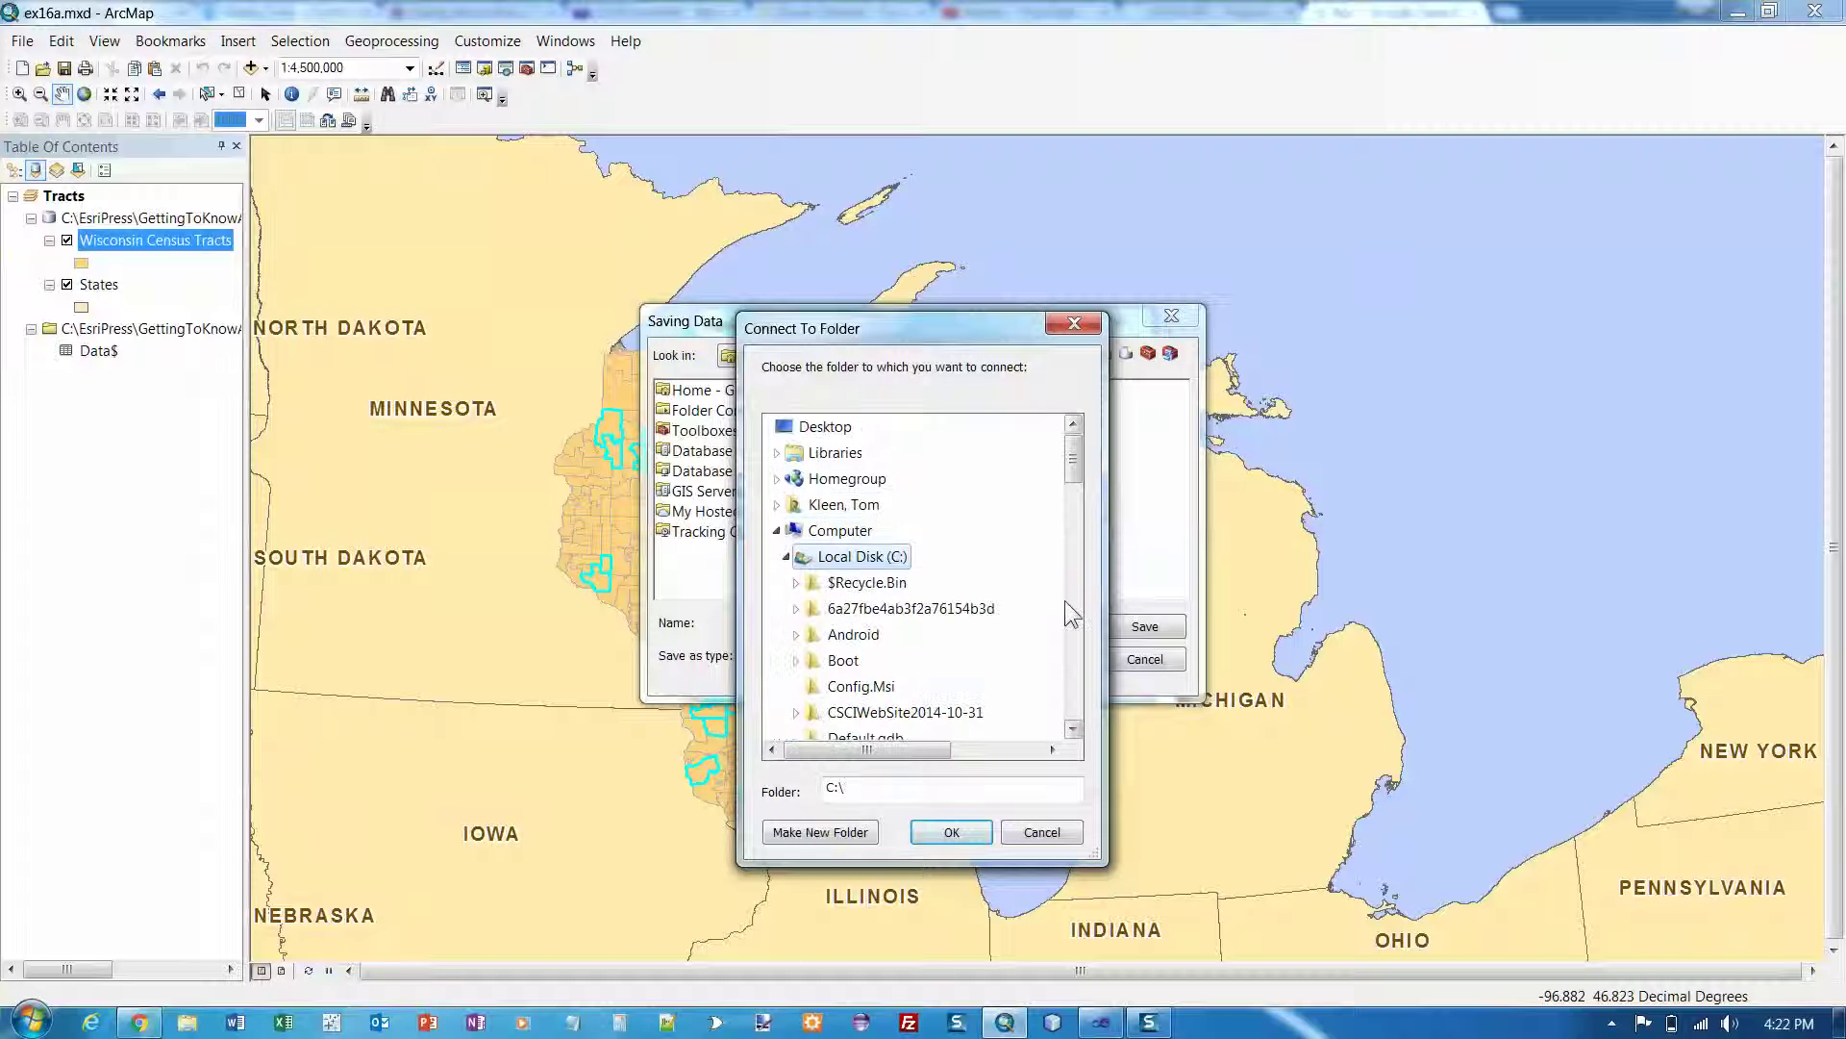
pyautogui.click(1071, 600)
pyautogui.doubleClick(860, 583)
pyautogui.scroll(2, 958, 587)
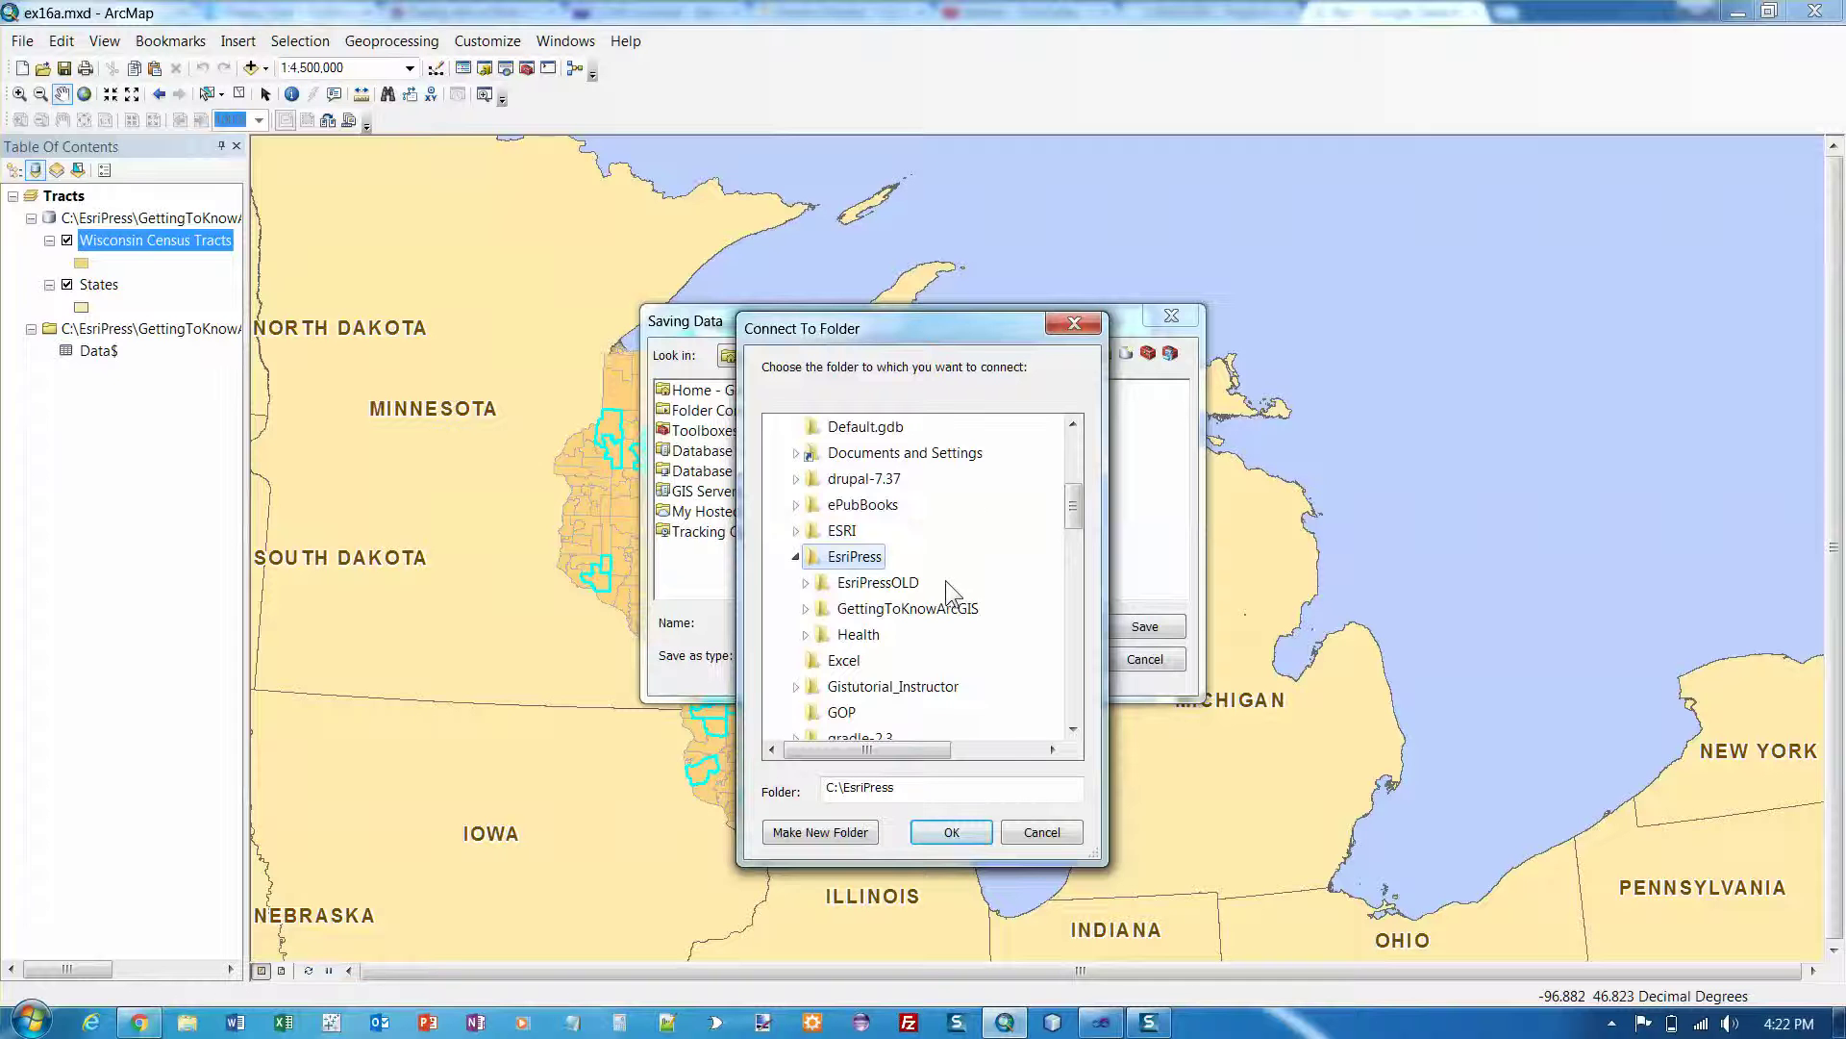
pyautogui.doubleClick(948, 607)
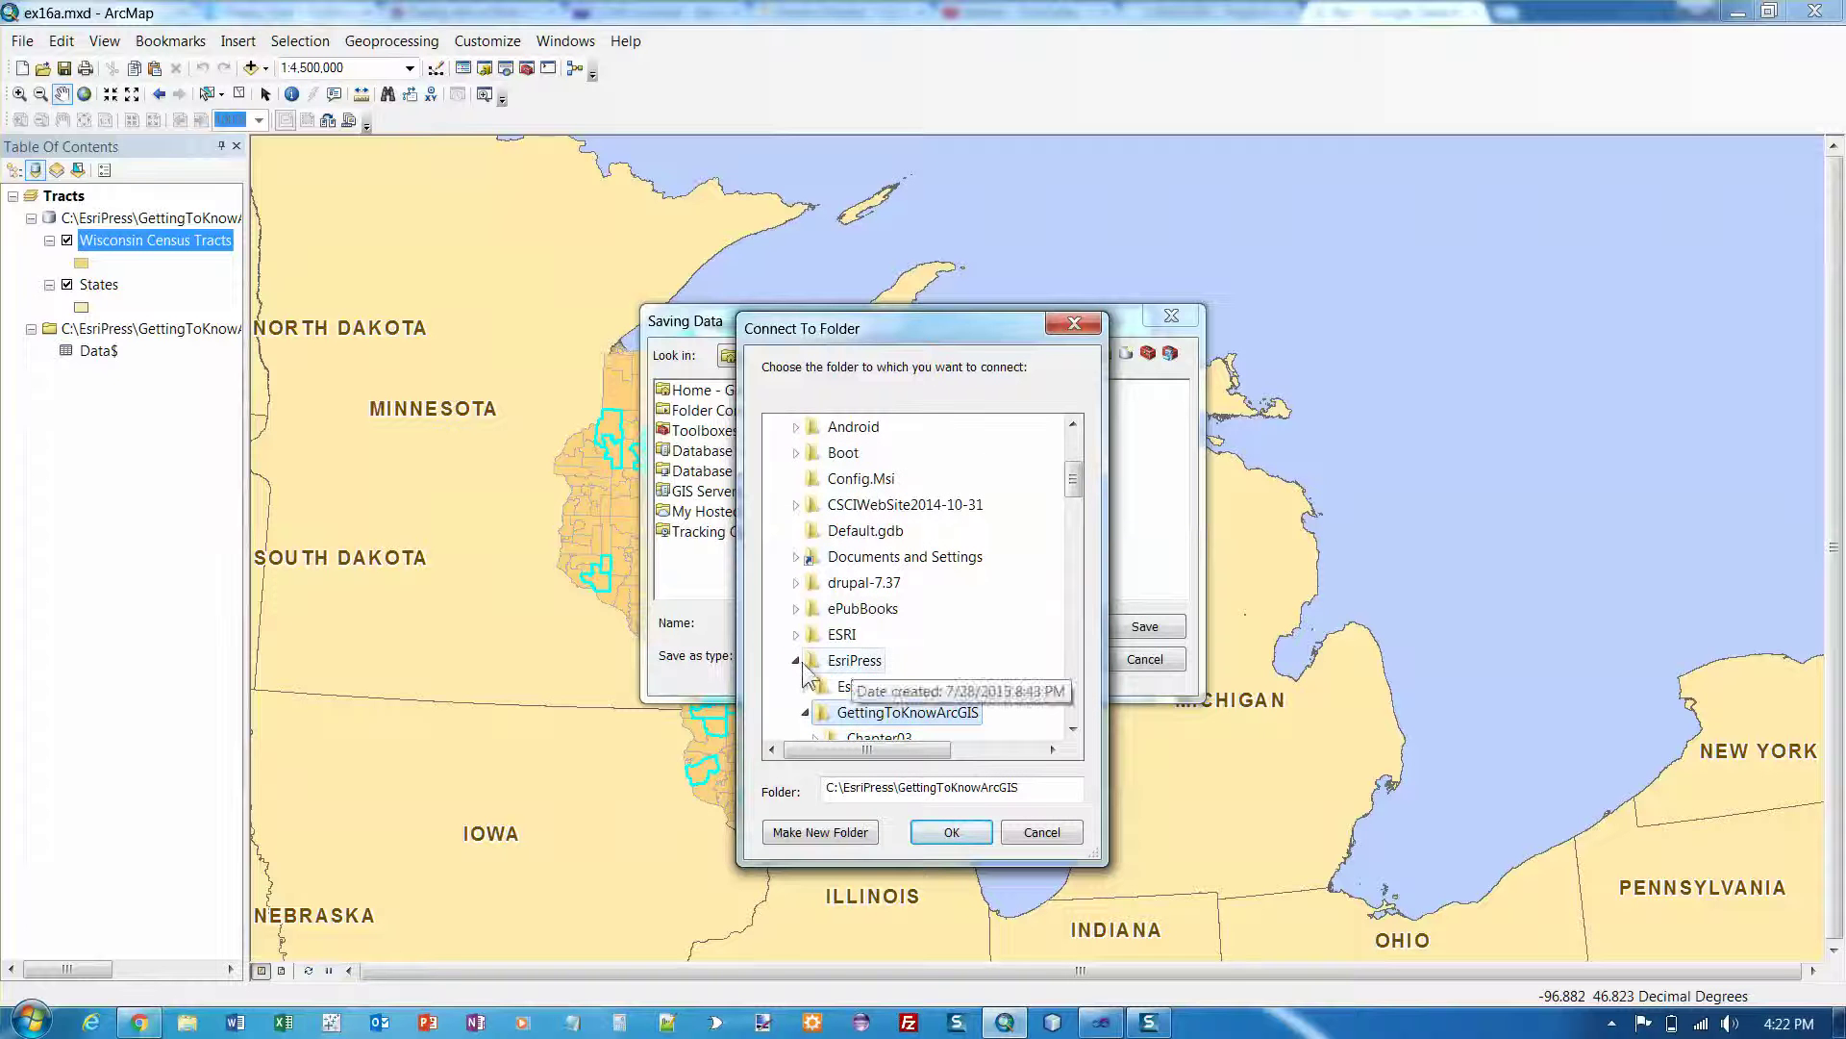
pyautogui.doubleClick(832, 664)
pyautogui.doubleClick(832, 664)
pyautogui.scroll(-3, 917, 650)
pyautogui.scroll(3, 924, 625)
pyautogui.click(928, 488)
pyautogui.scroll(-3, 931, 585)
pyautogui.doubleClick(880, 629)
pyautogui.scroll(2, 973, 613)
pyautogui.scroll(-3, 966, 609)
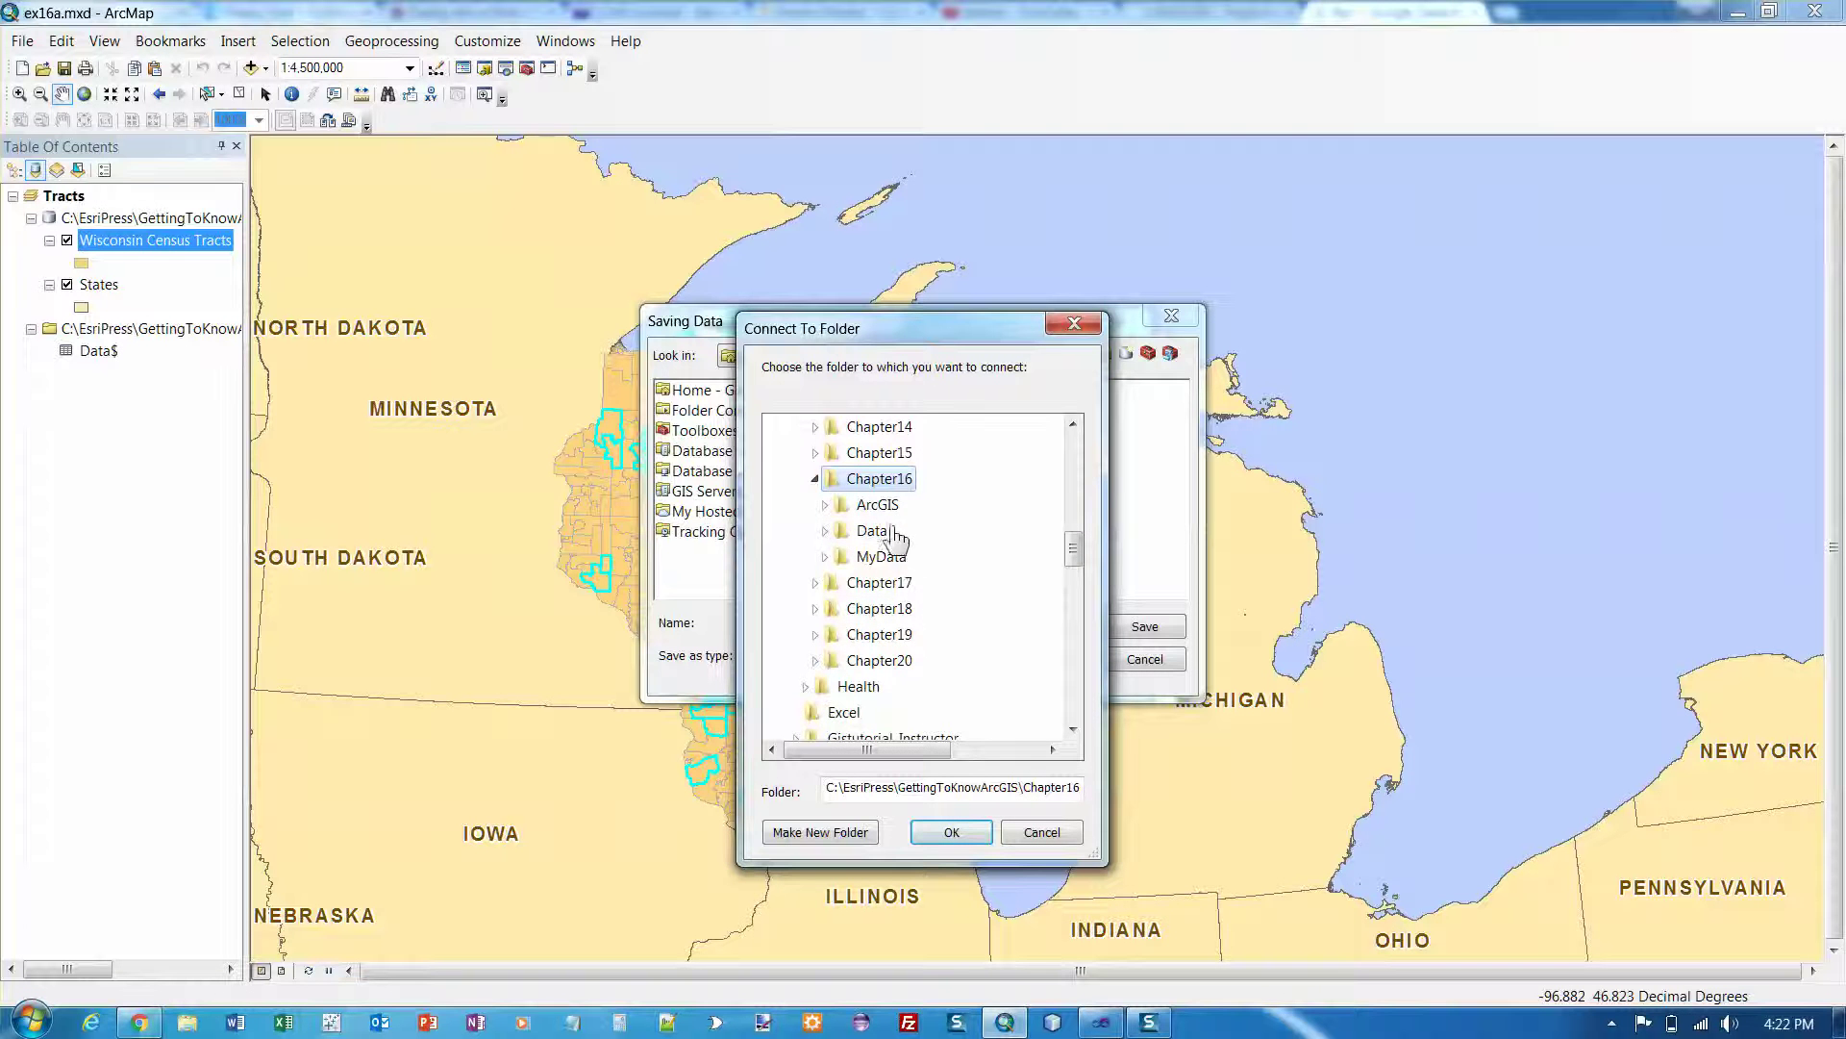
pyautogui.click(875, 557)
pyautogui.scroll(2, 875, 568)
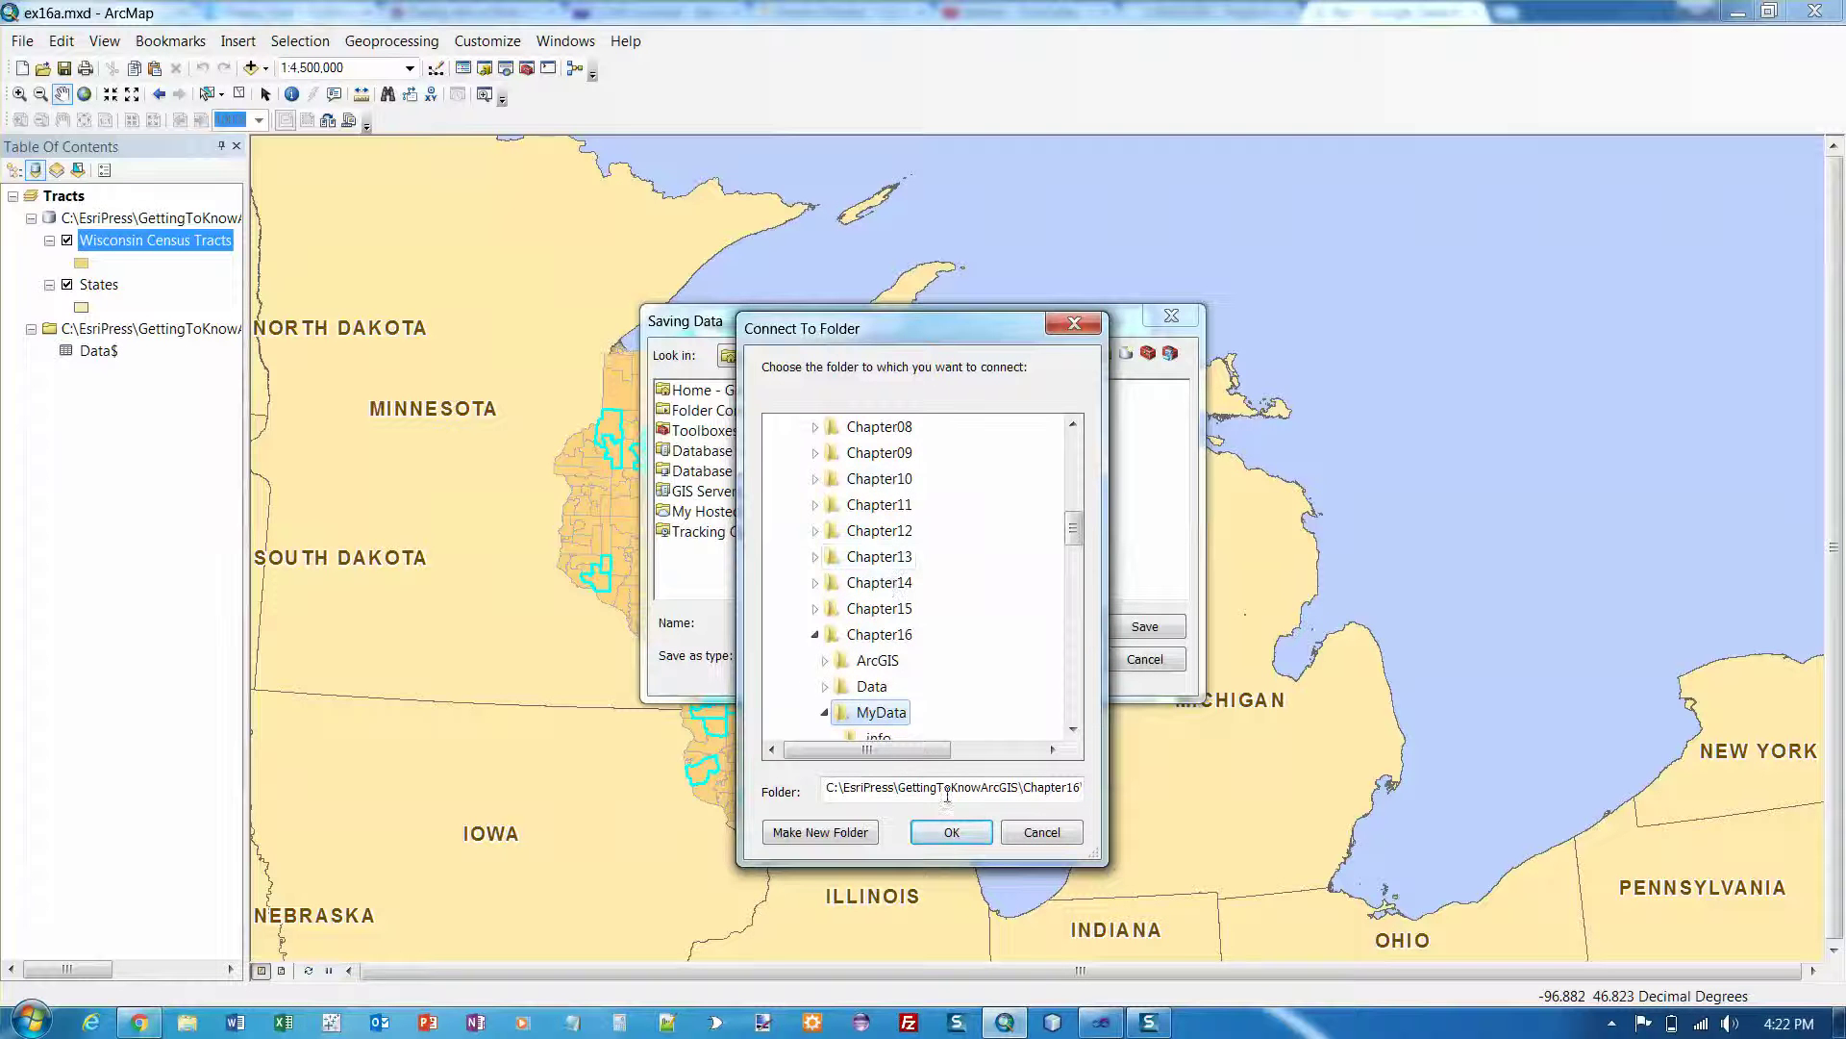
pyautogui.click(951, 831)
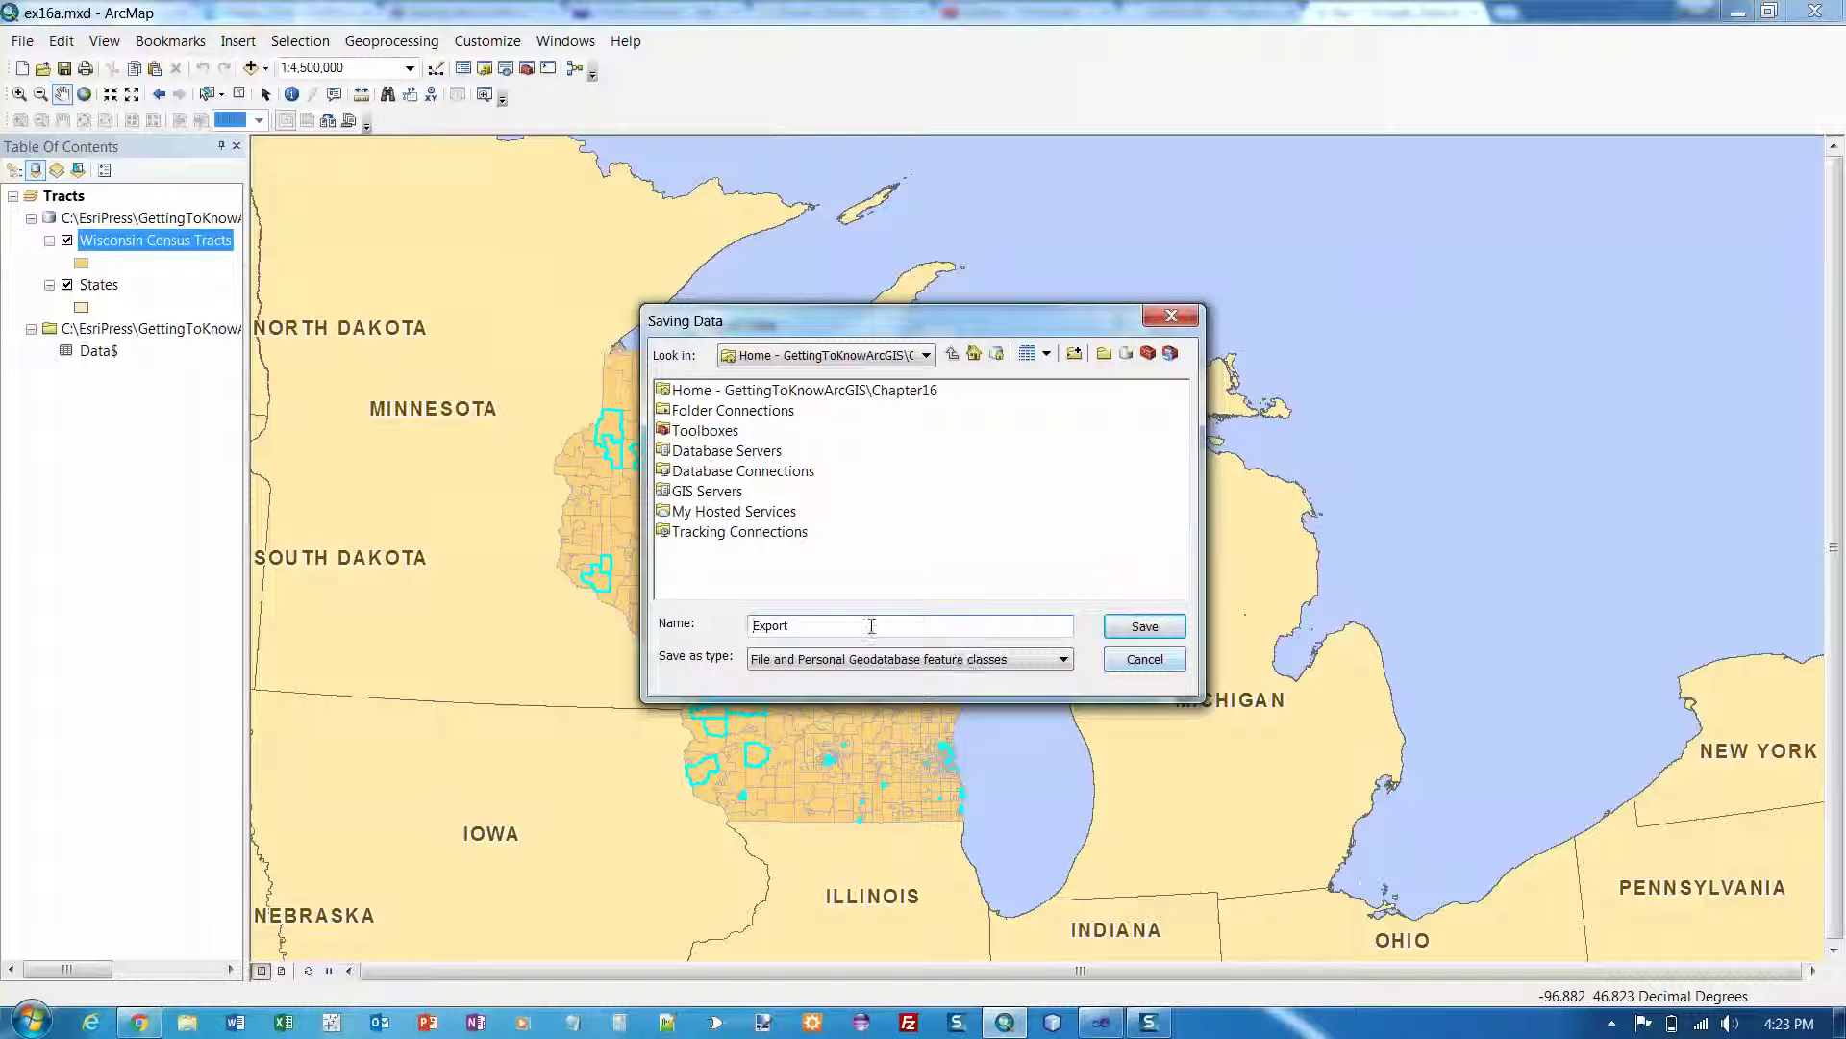
# Try to save the output feature class as FoodDesert from the top-level catalog locations, and cancel the save dialog.
pyautogui.moveTo(850, 326); pyautogui.dragTo(1330, 322)
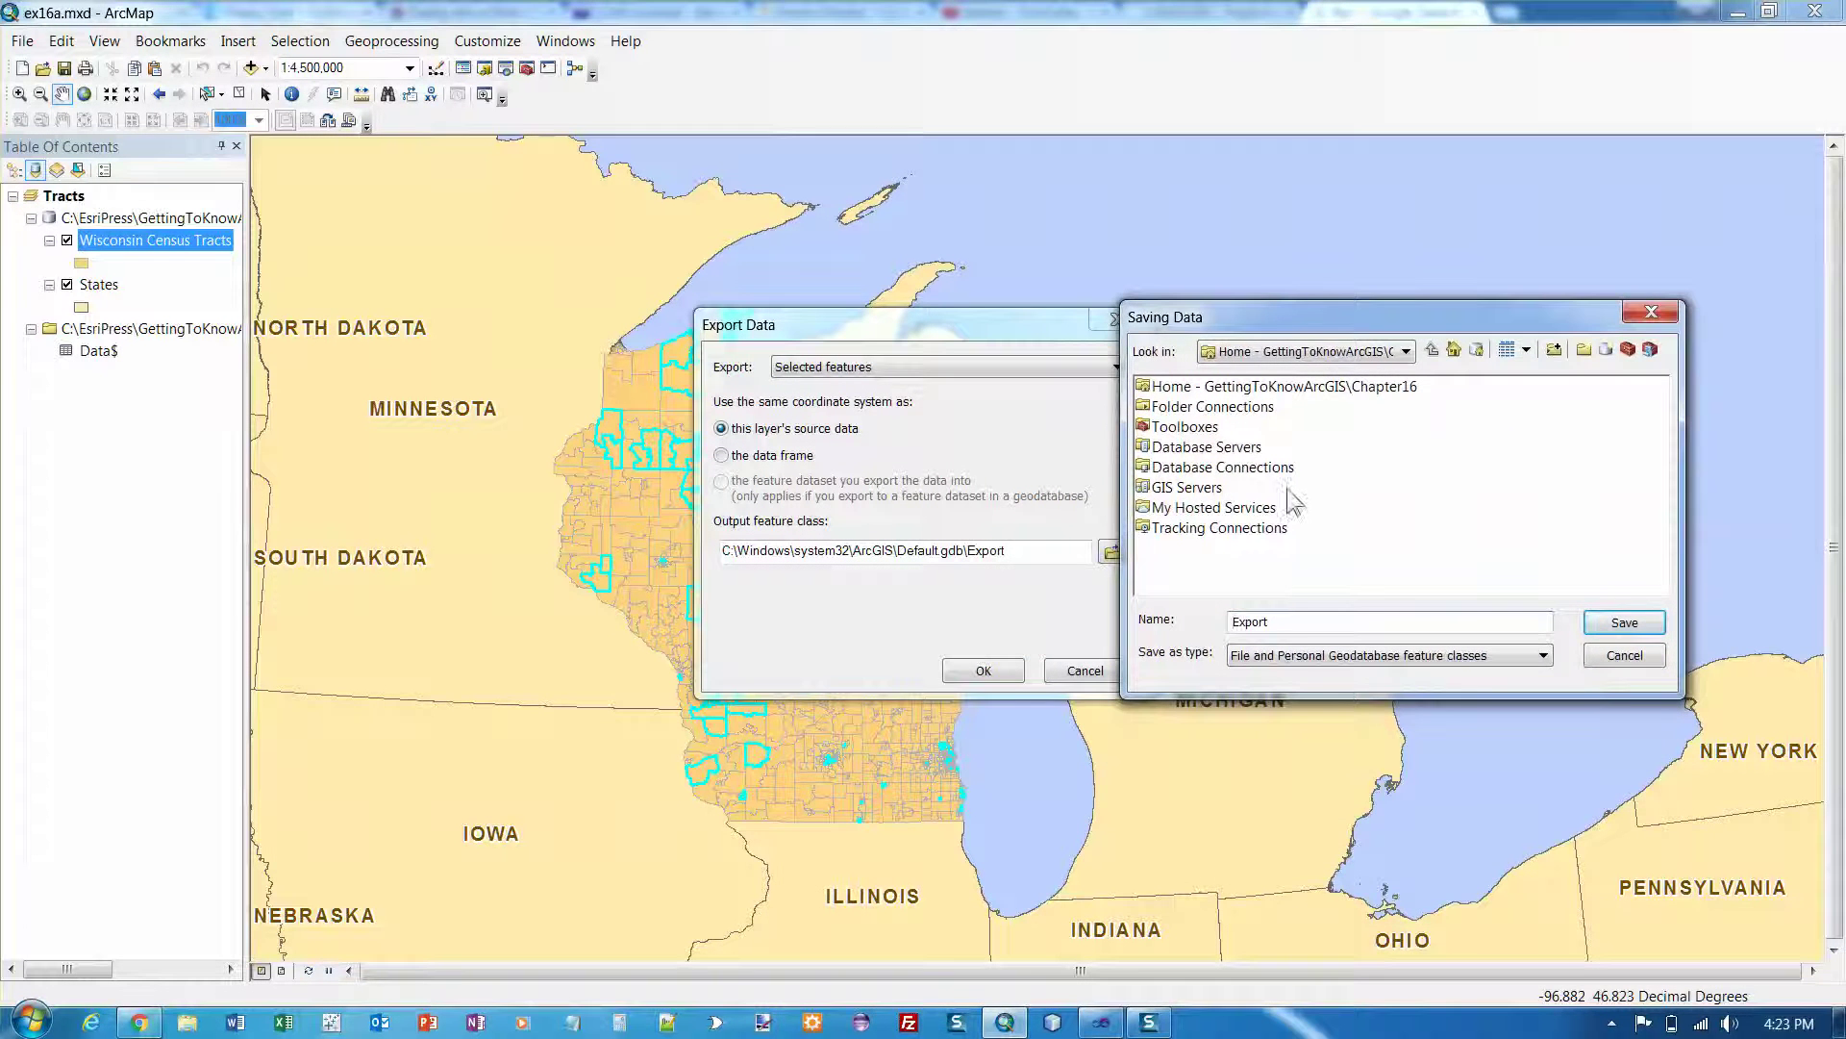
pyautogui.moveTo(1289, 622); pyautogui.dragTo(1145, 630)
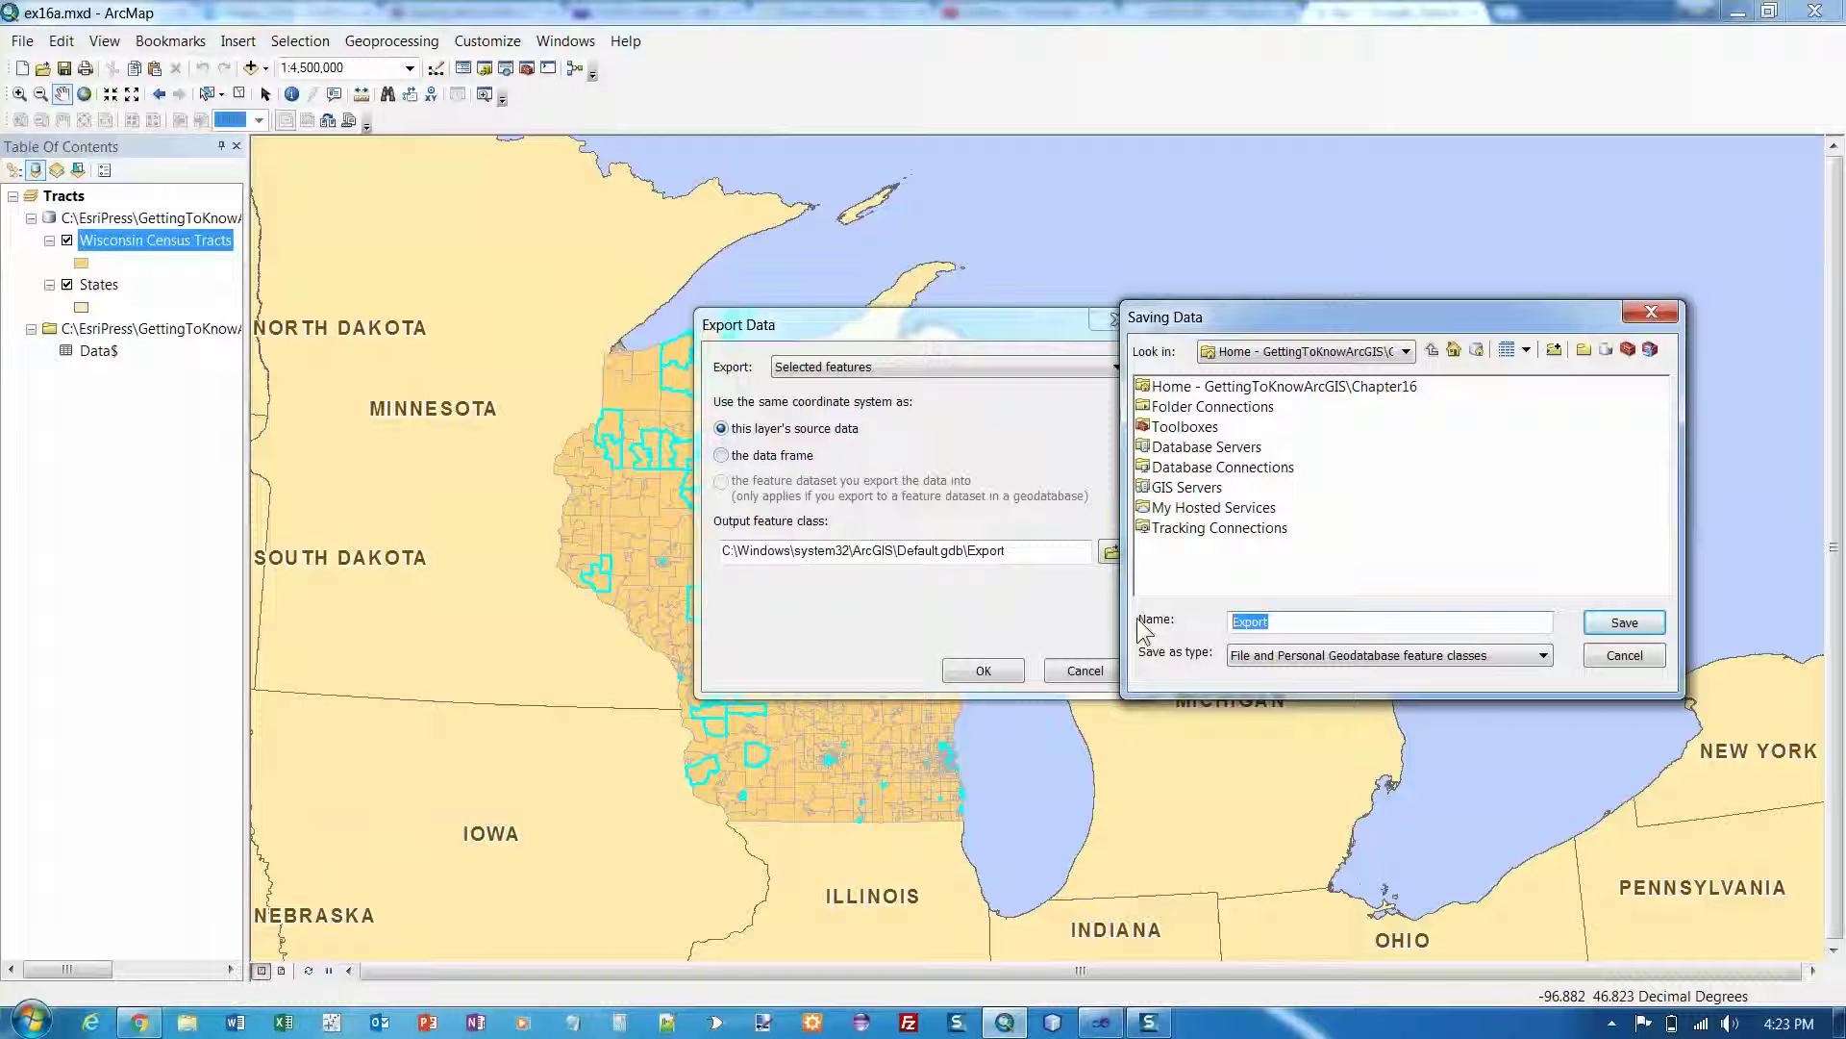
pyautogui.write('FoodDesert')
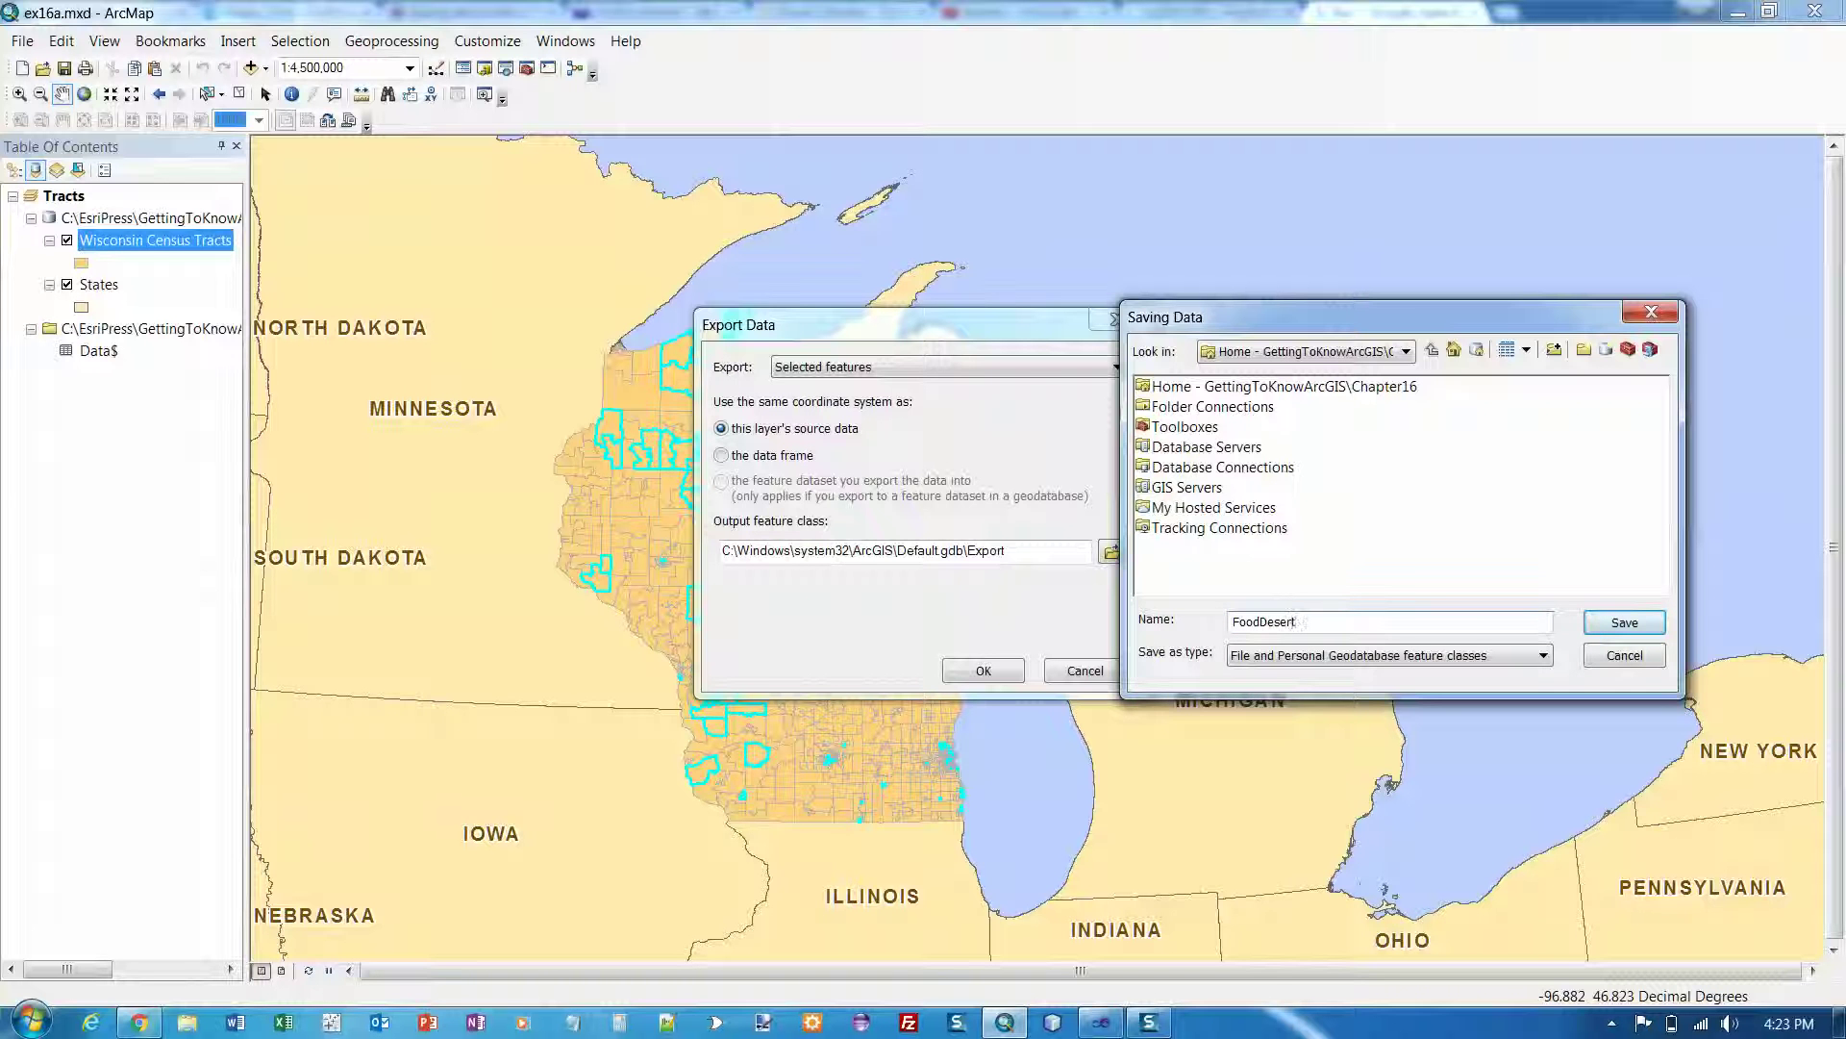
pyautogui.click(1642, 630)
pyautogui.click(1096, 584)
pyautogui.click(1624, 658)
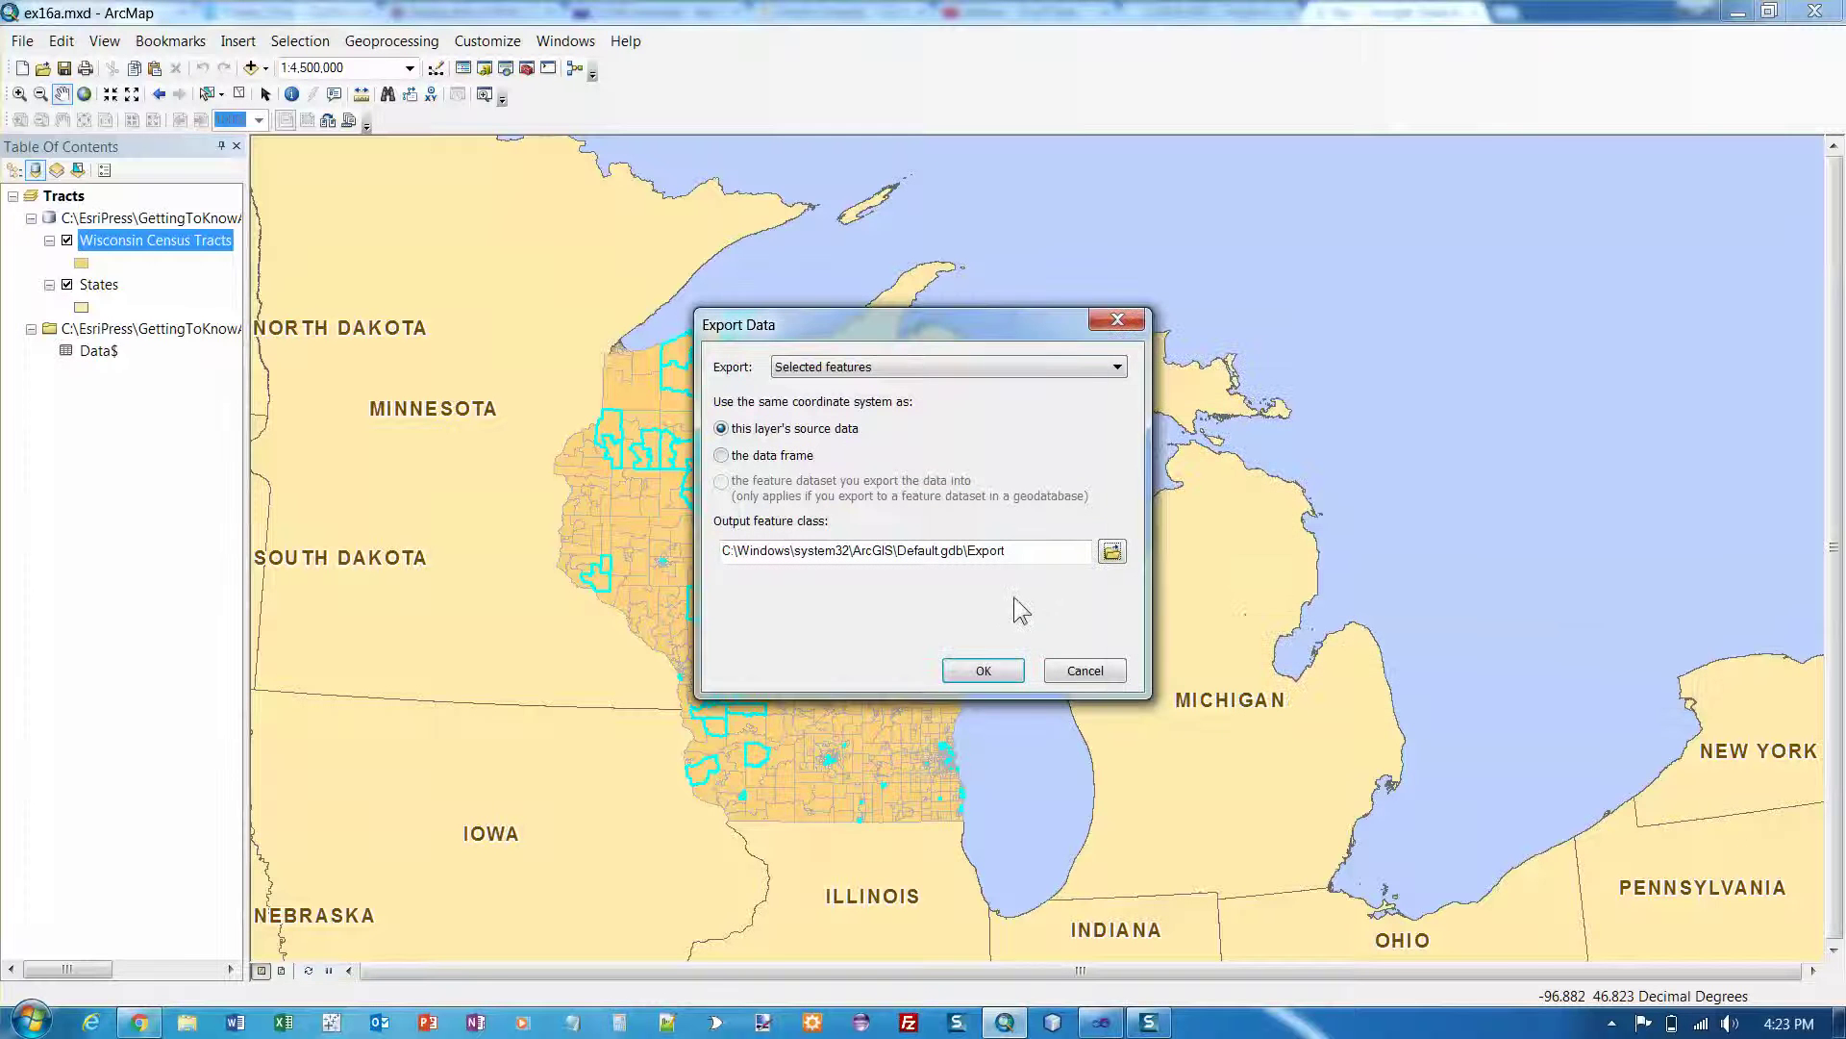
# Browse for the output location again and try to connect to the Desktop folder.
pyautogui.click(1113, 552)
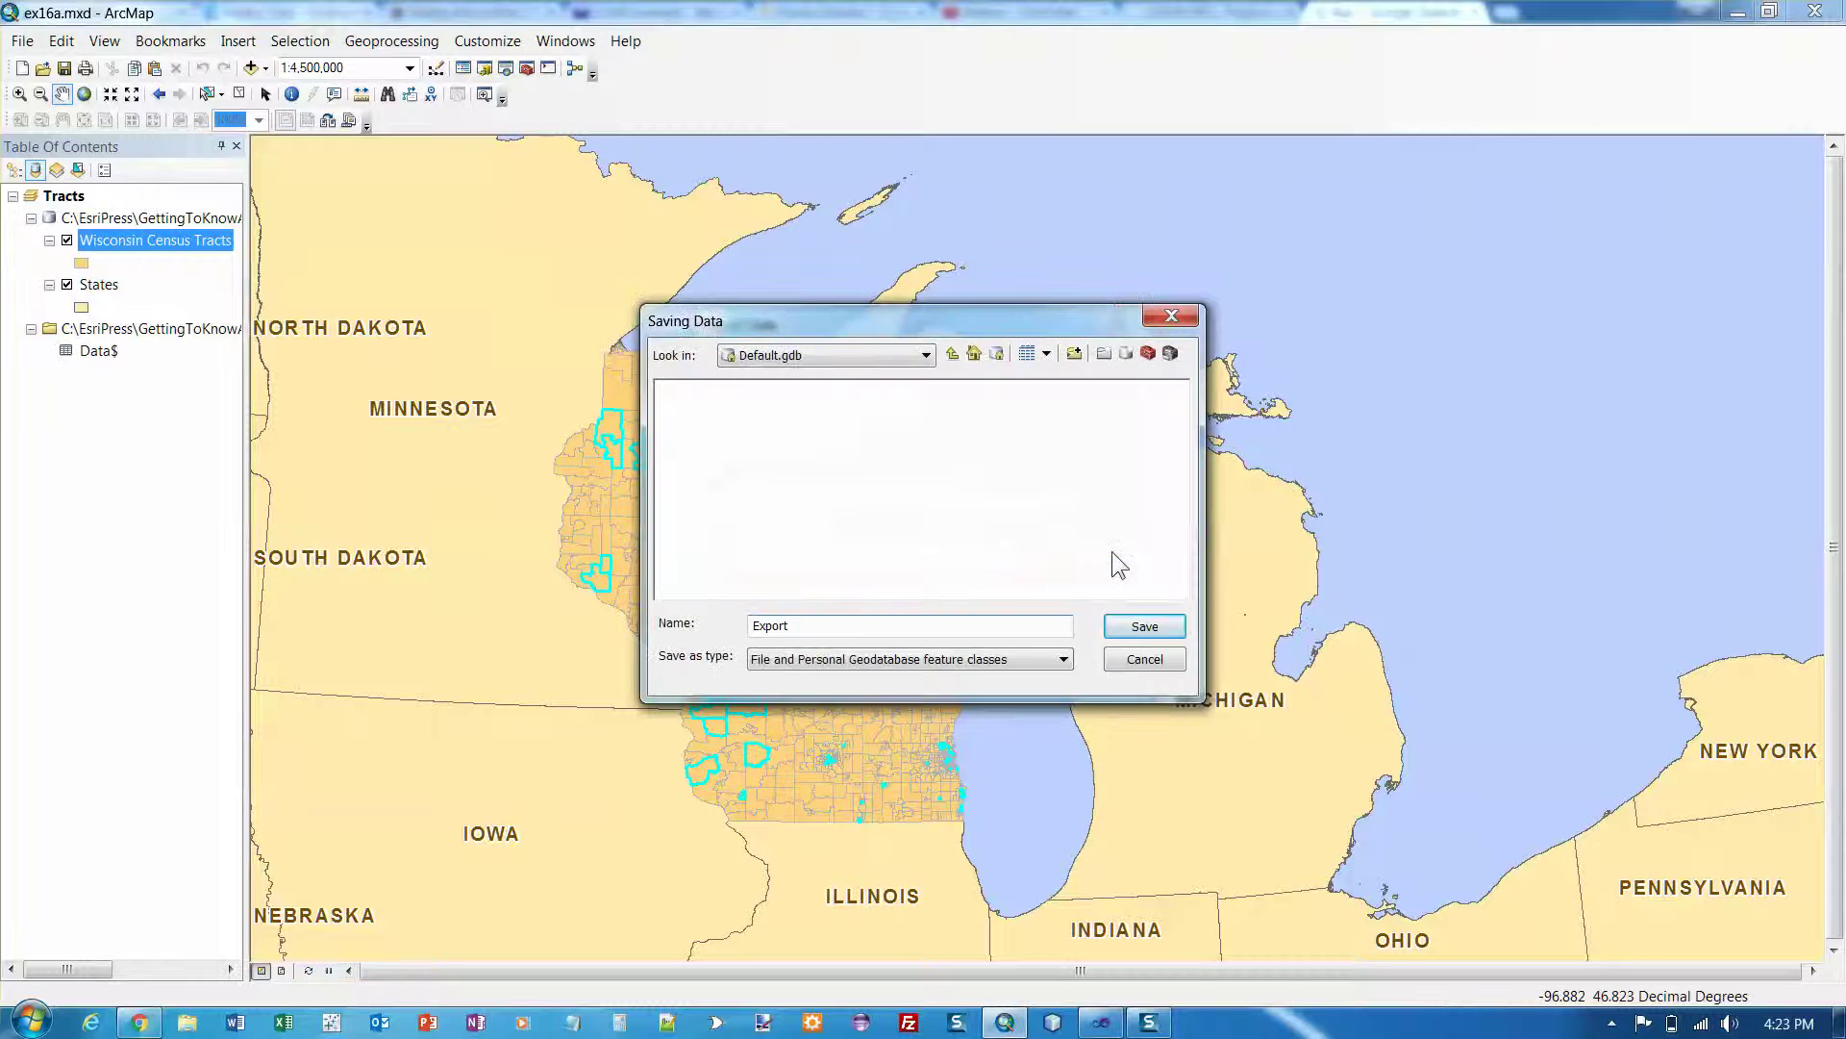
pyautogui.click(1075, 355)
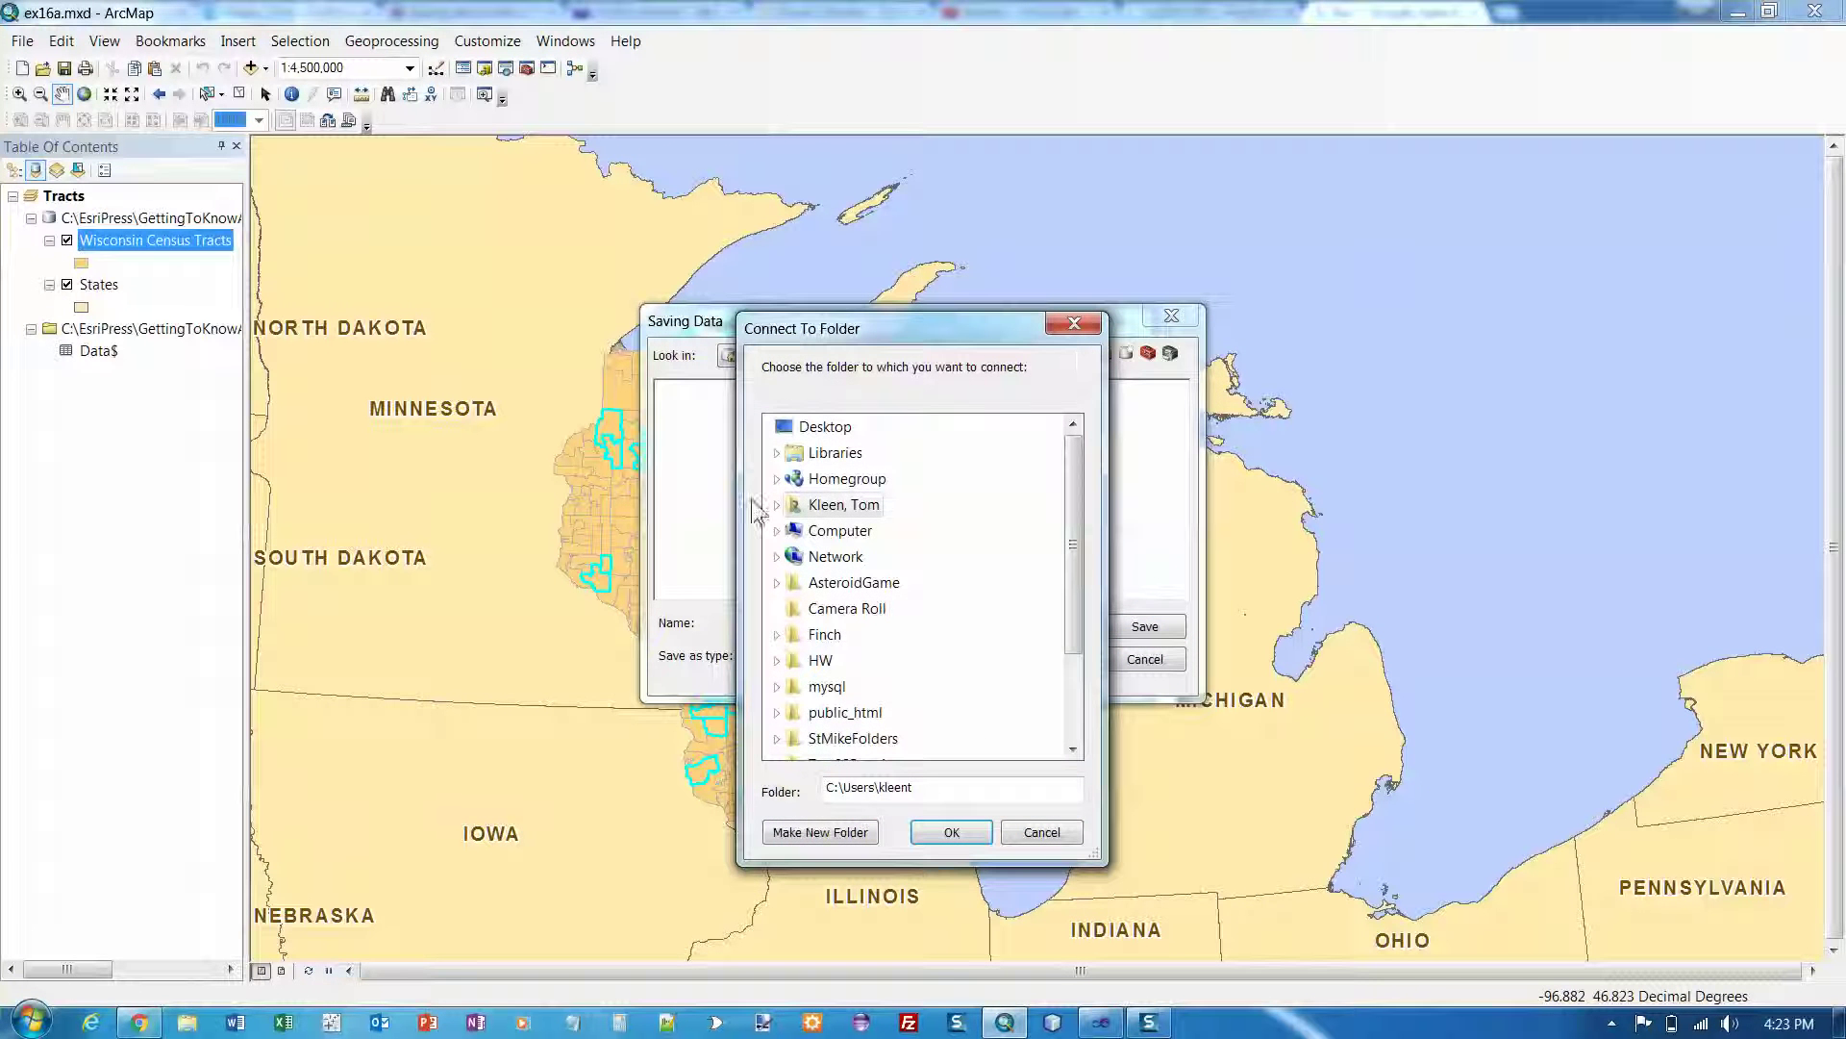
pyautogui.click(833, 531)
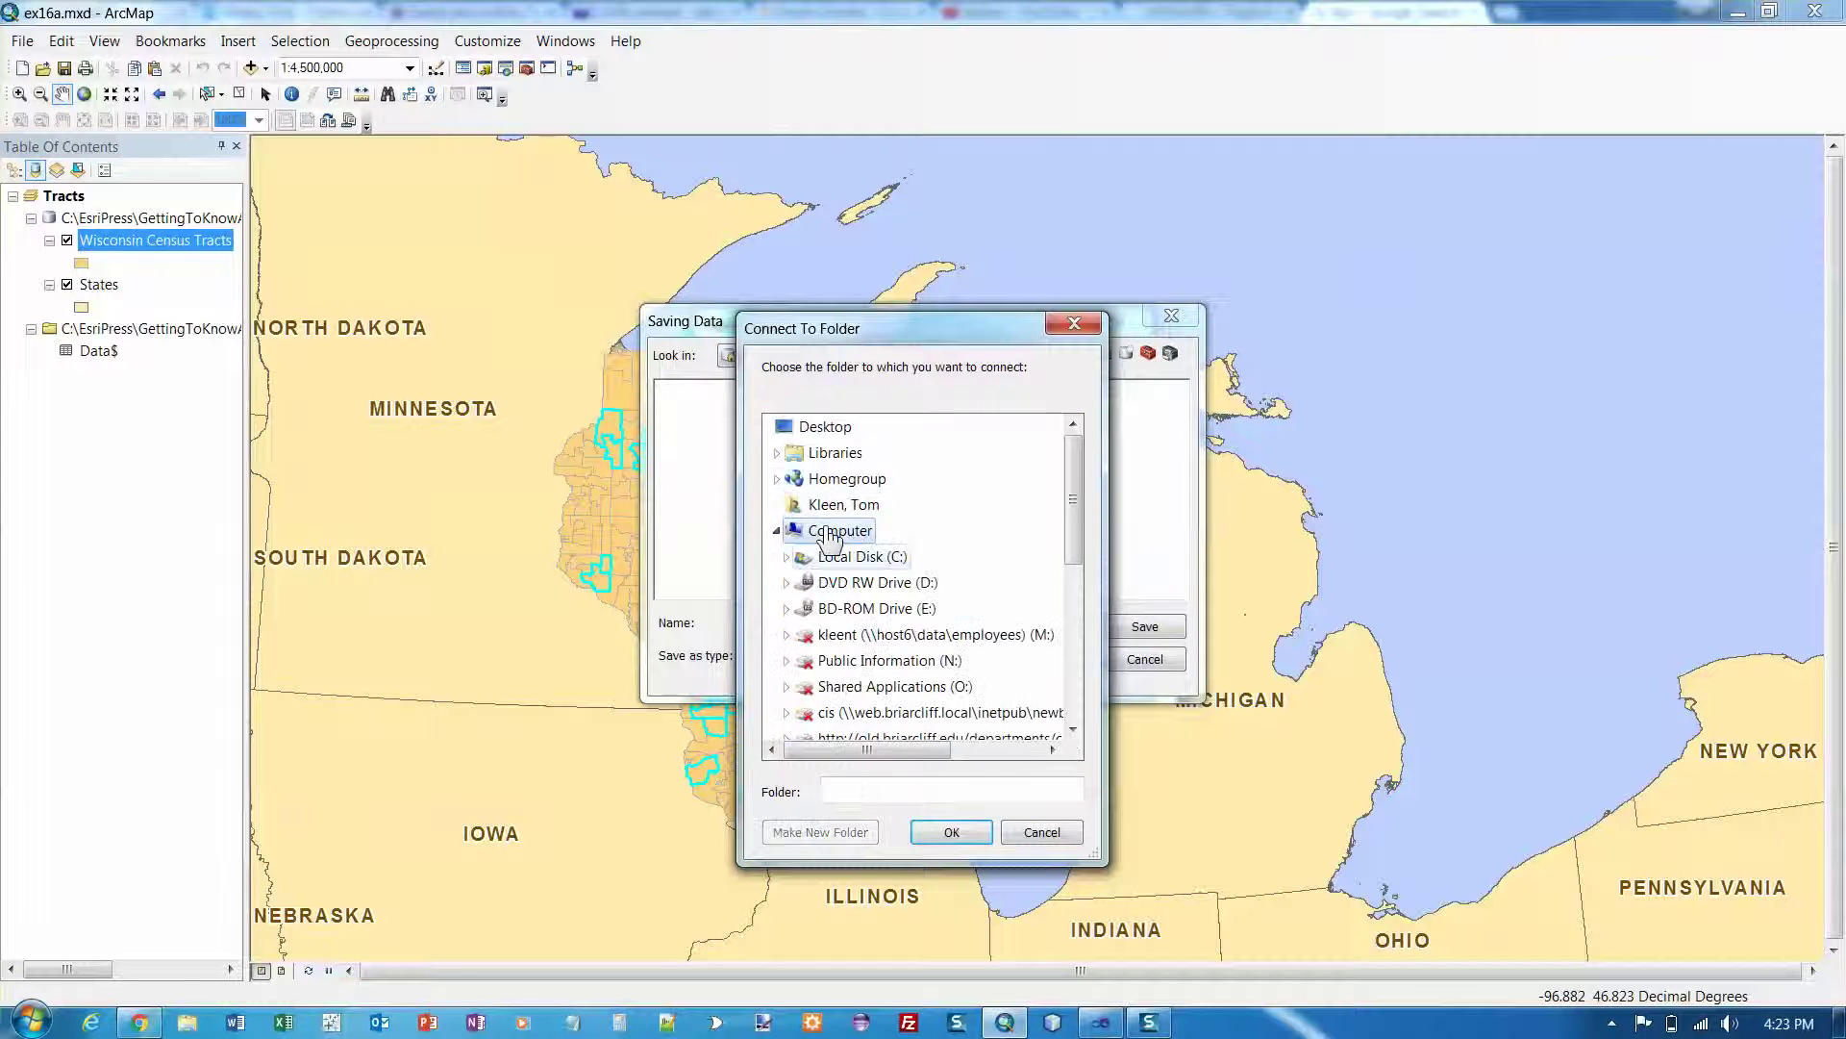
pyautogui.click(824, 429)
pyautogui.click(952, 829)
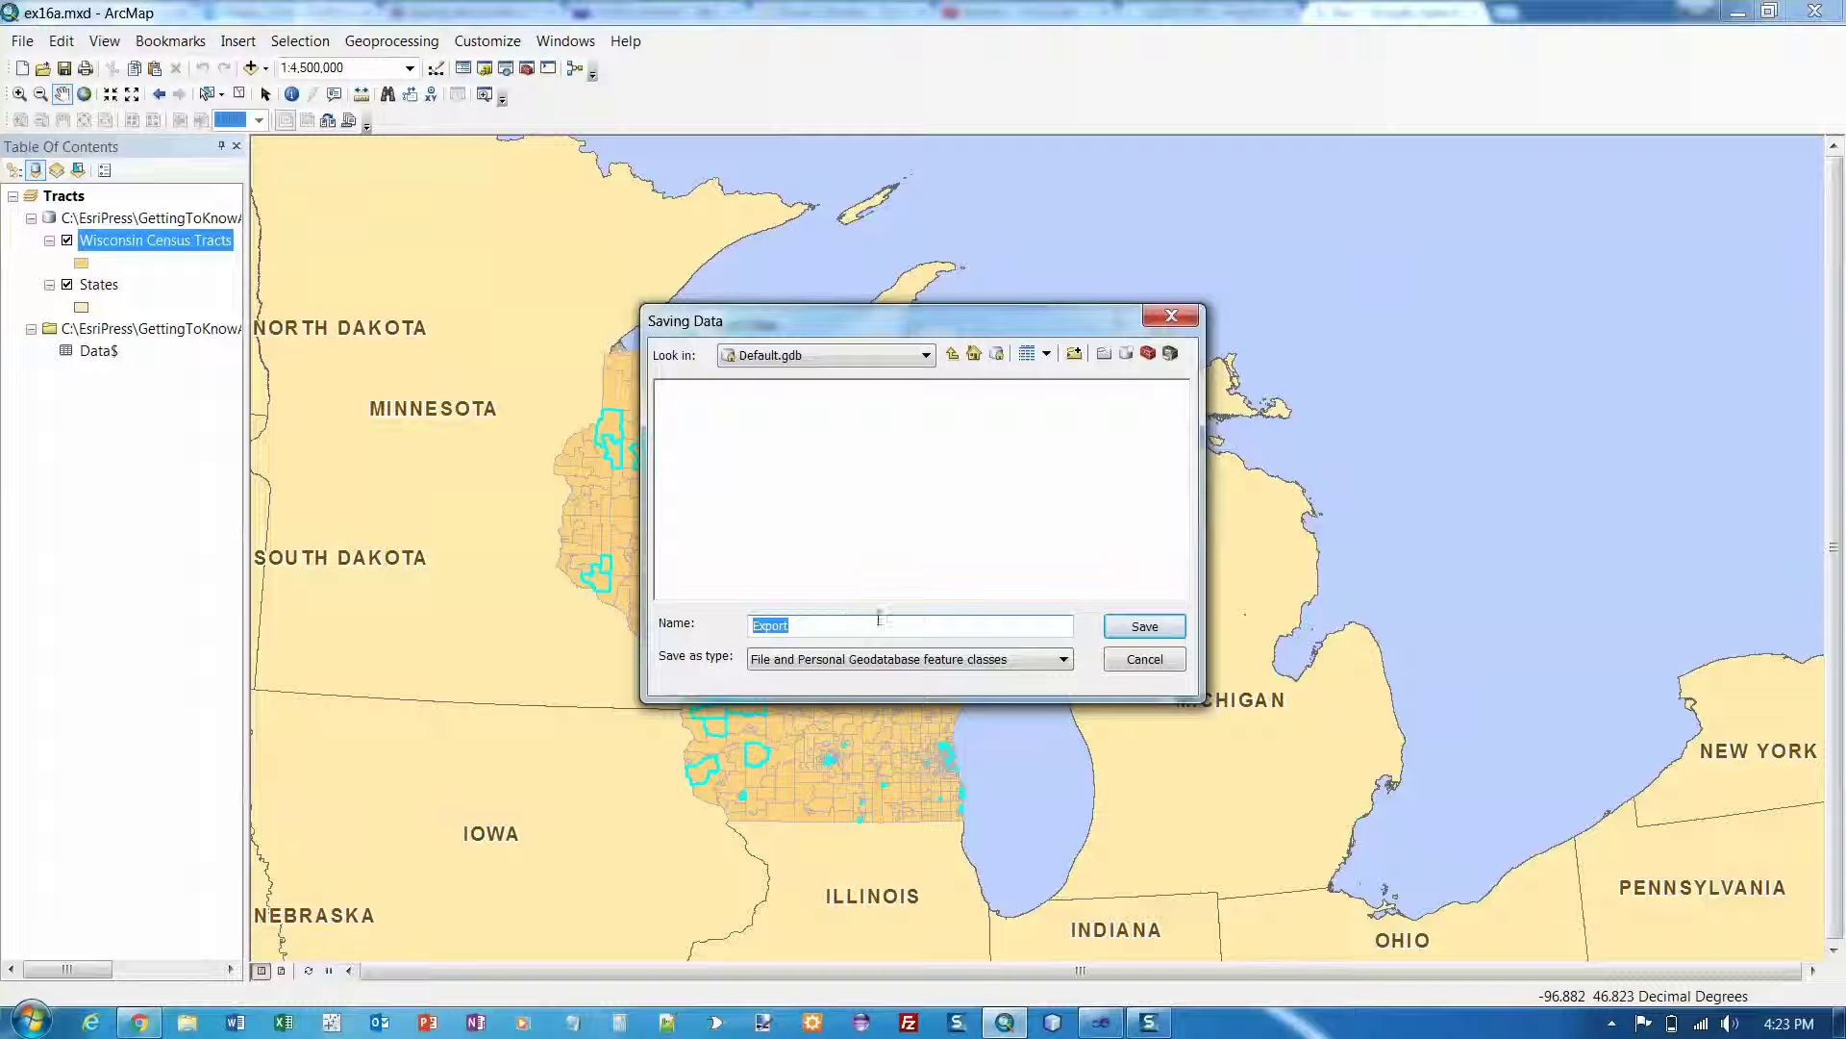
# Browse the folders to connect to for C:\EsriPress\GettingToKnowArcGIS\Chapter16\MyData on the local disk.
pyautogui.click(1073, 354)
pyautogui.click(837, 506)
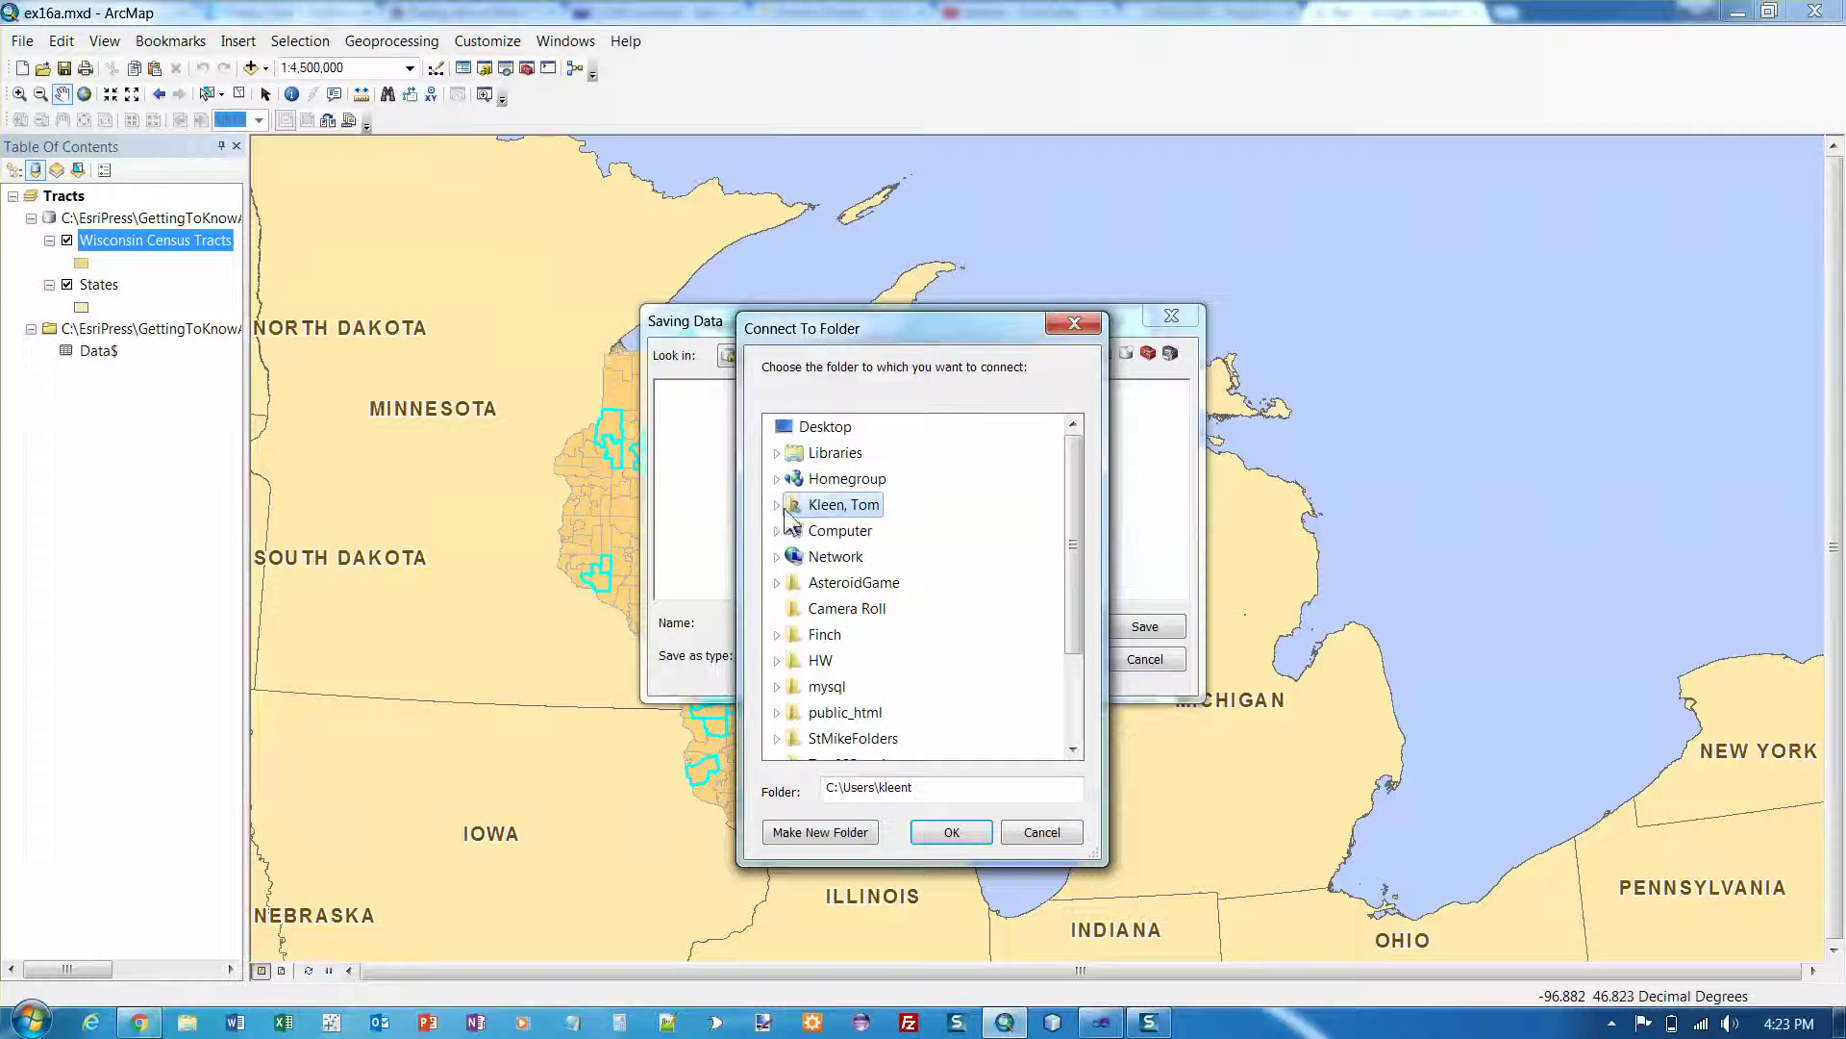
pyautogui.click(829, 534)
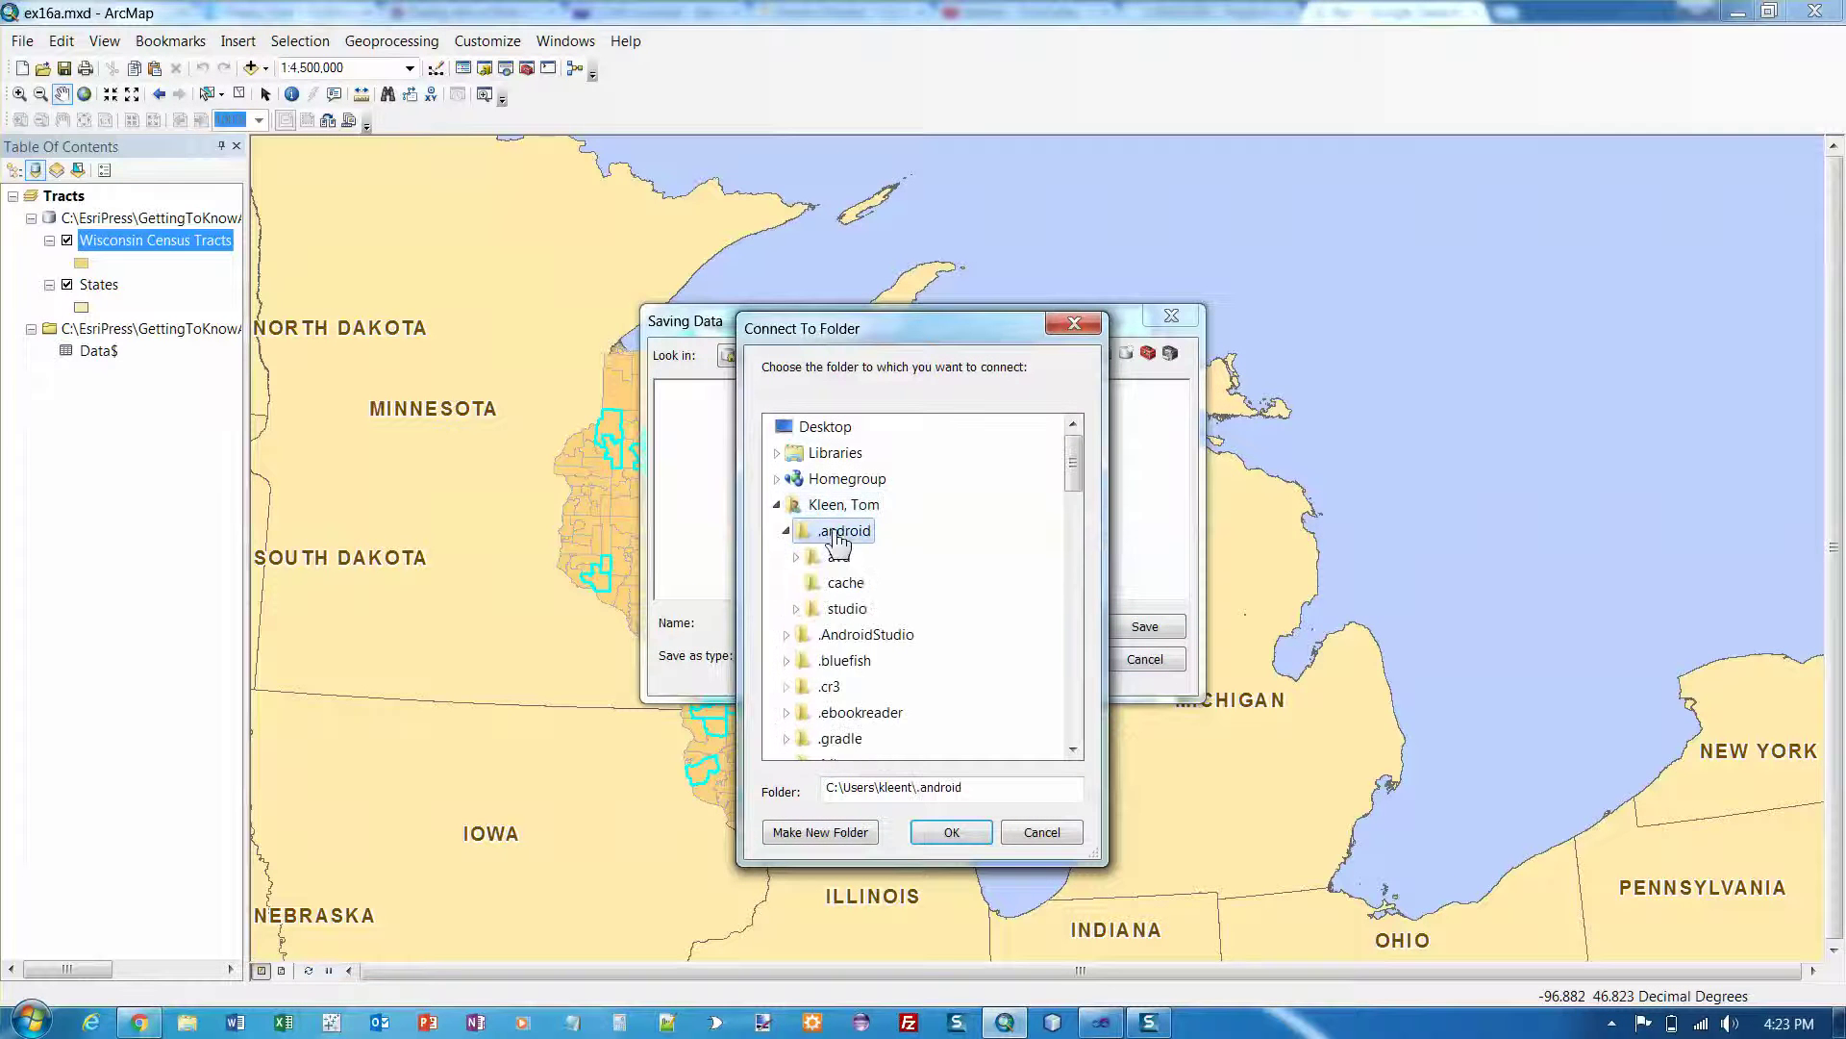
pyautogui.click(777, 504)
pyautogui.click(781, 528)
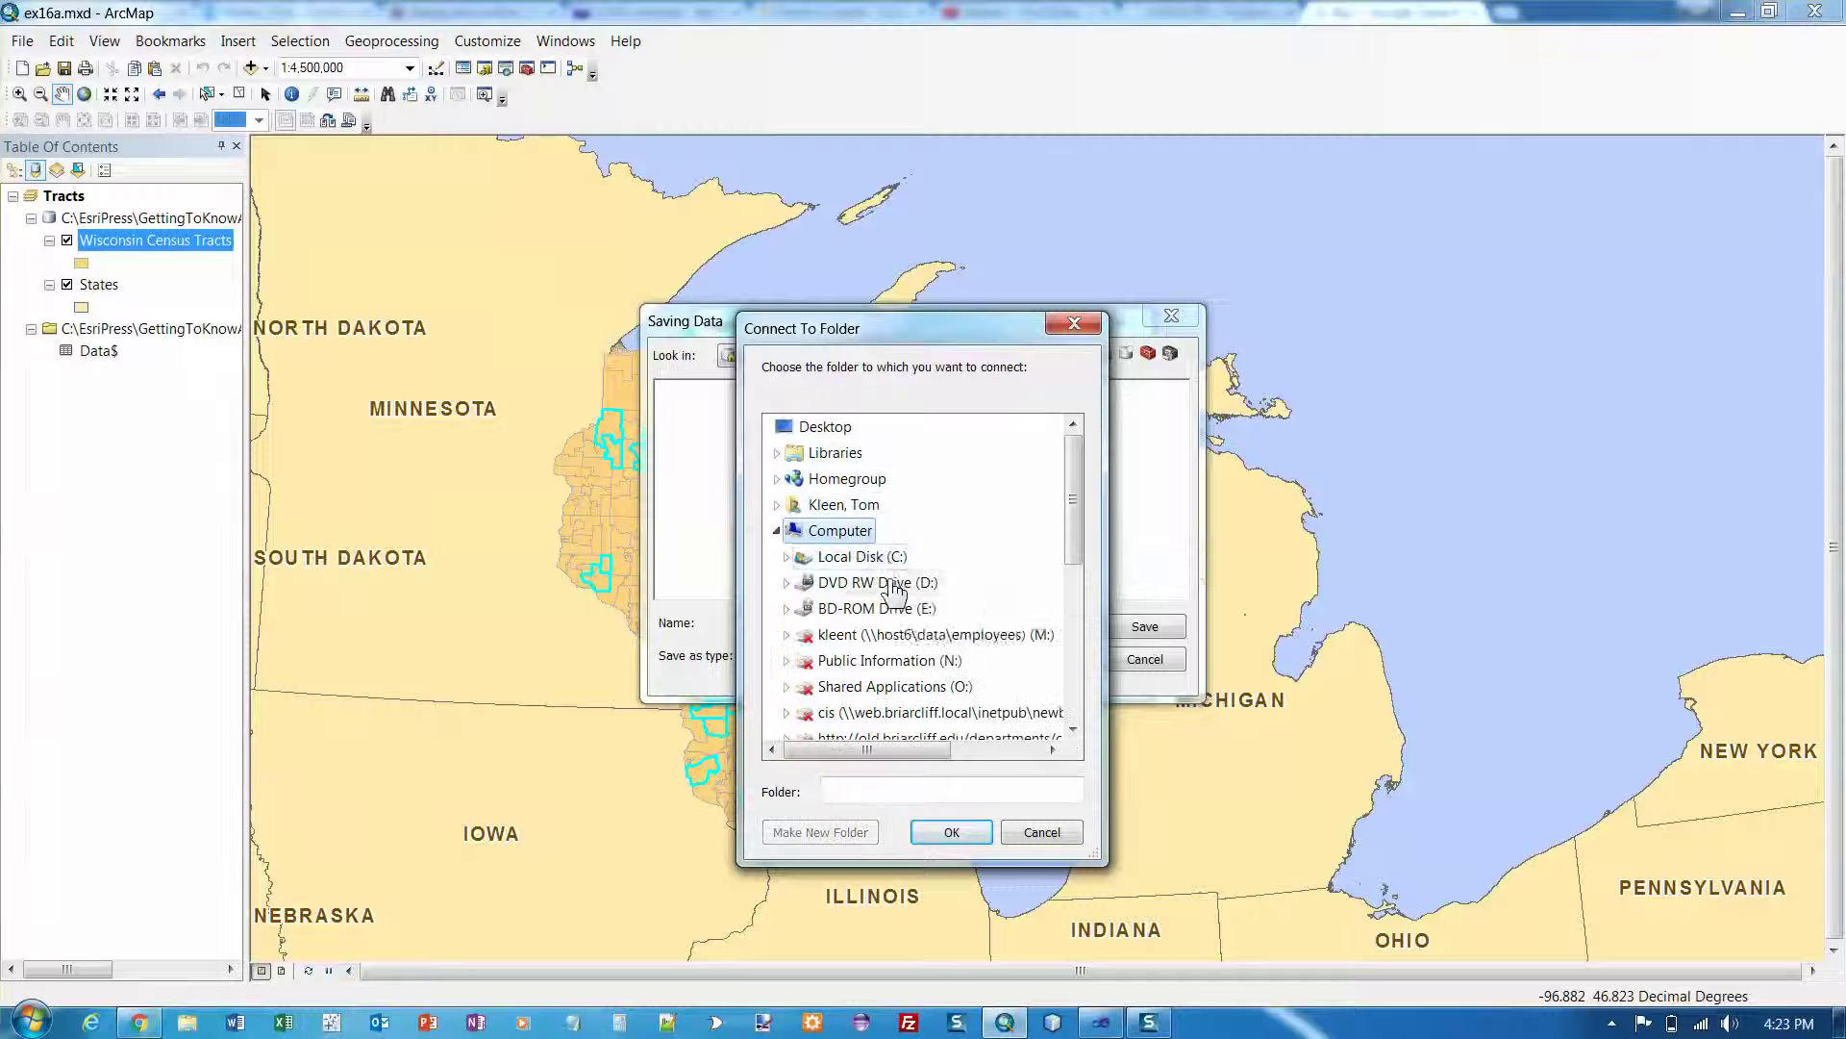
pyautogui.click(860, 556)
pyautogui.scroll(-3, 920, 604)
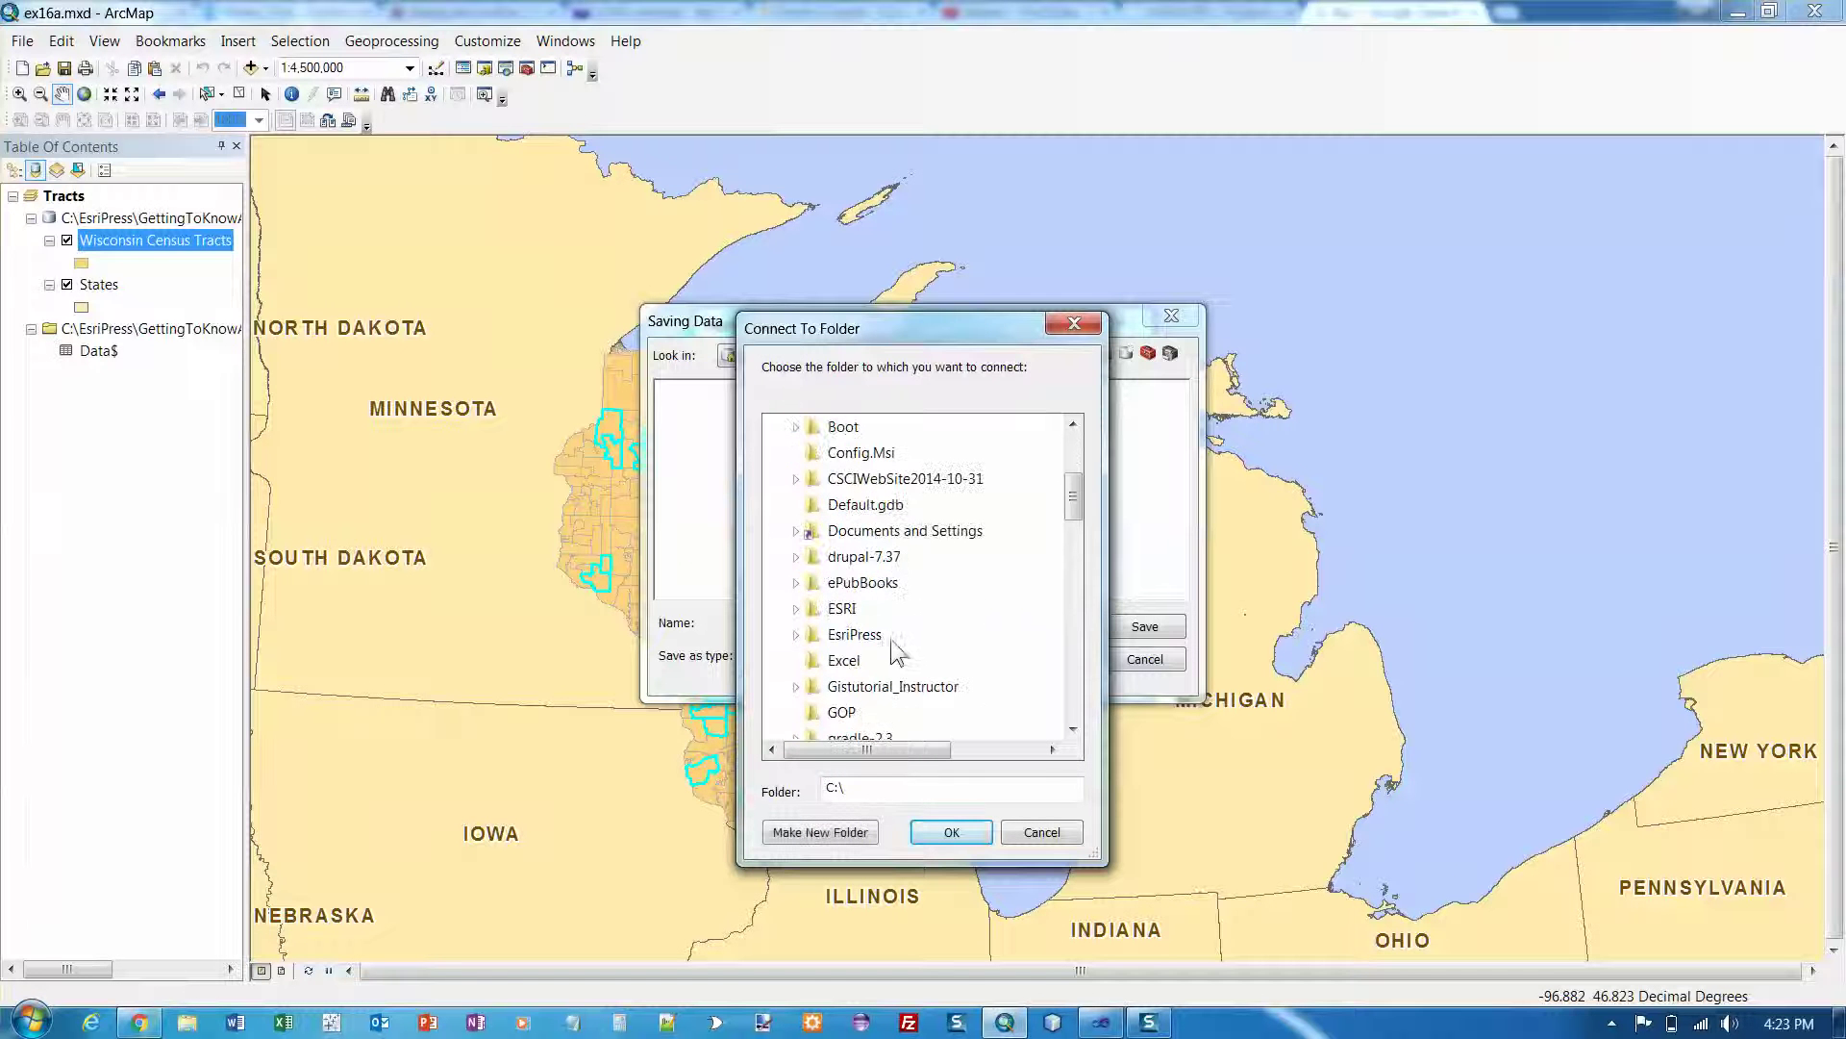
pyautogui.doubleClick(853, 633)
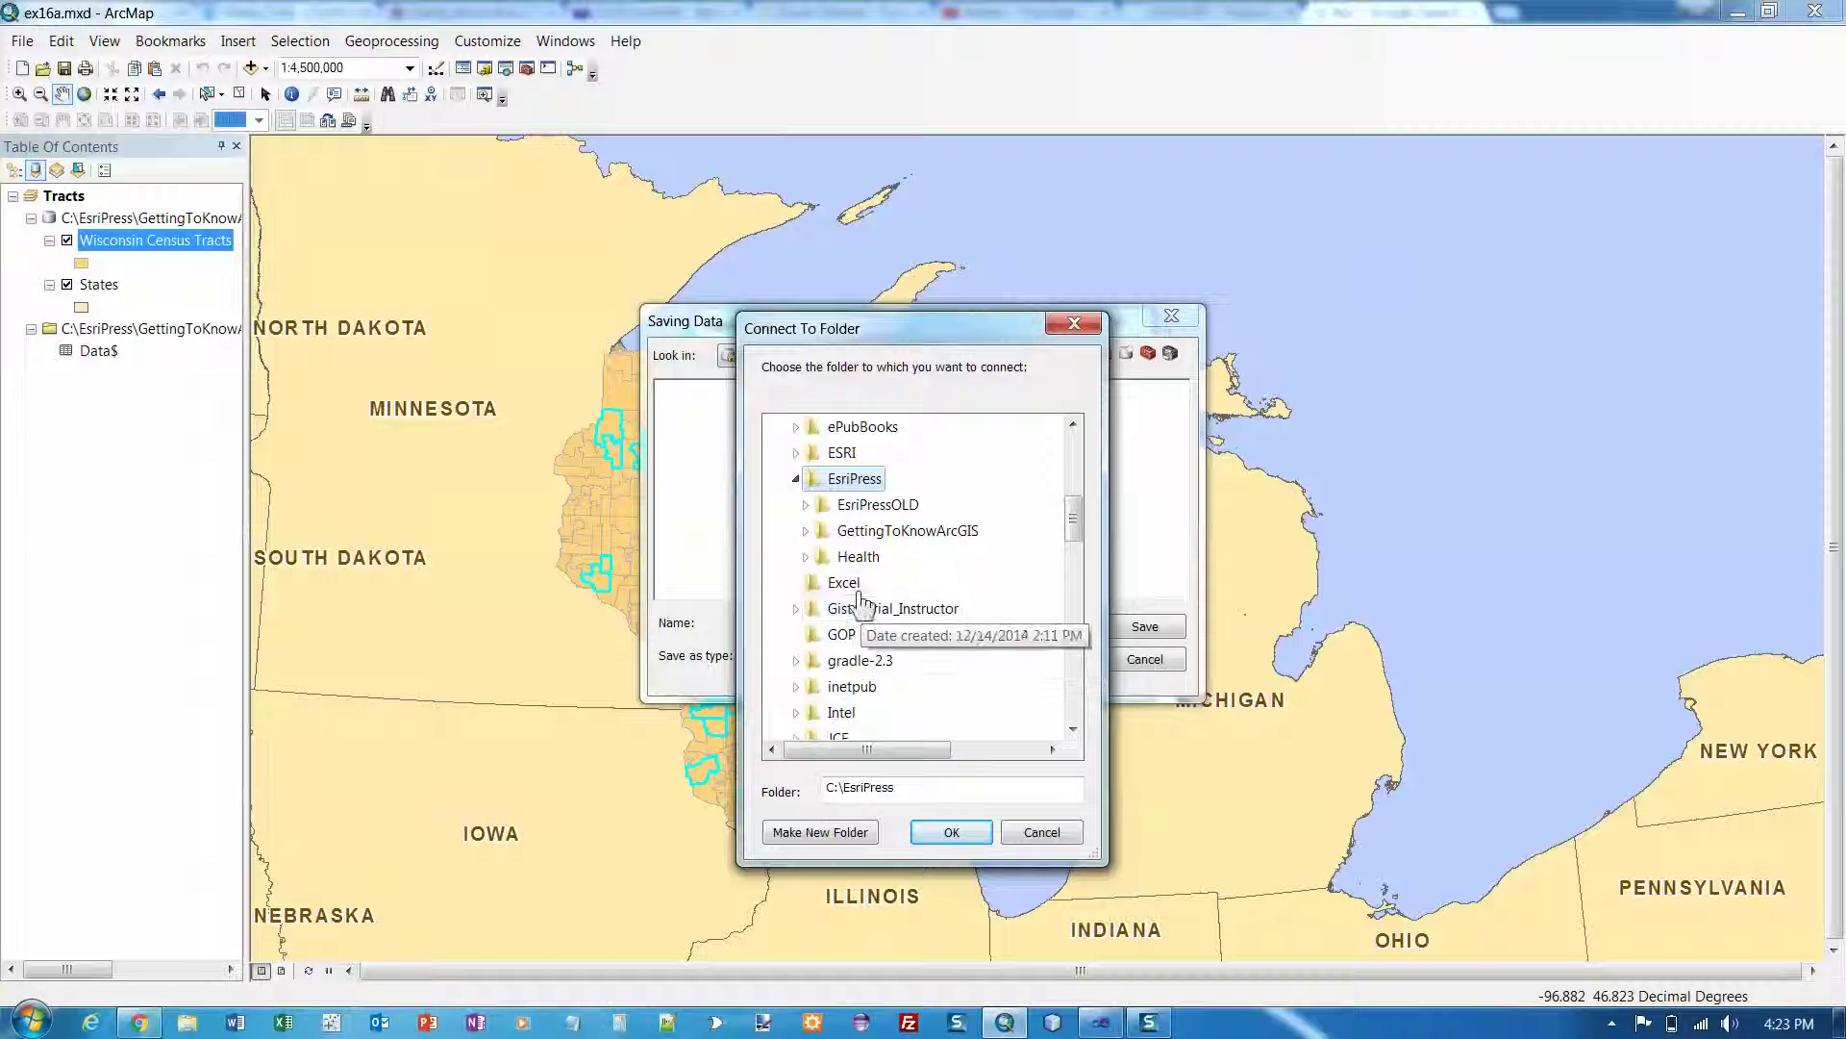
pyautogui.doubleClick(907, 530)
pyautogui.scroll(-3, 902, 613)
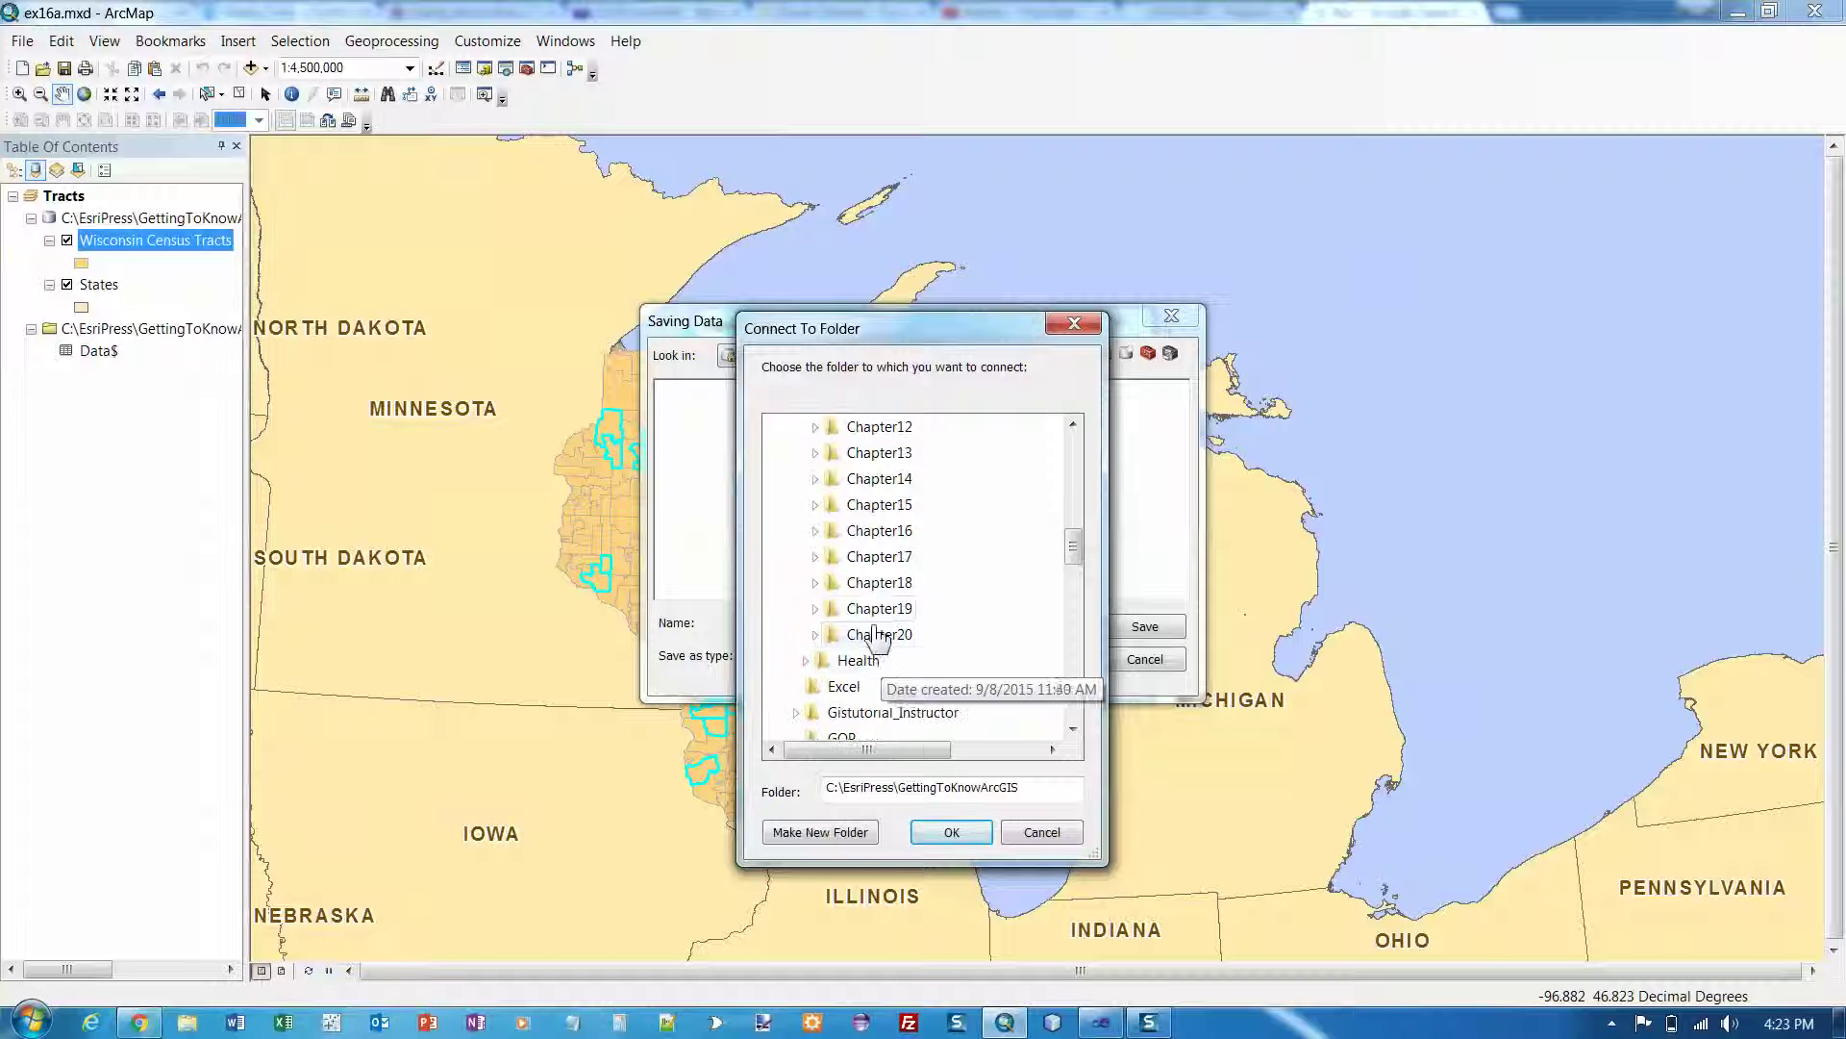
pyautogui.doubleClick(879, 529)
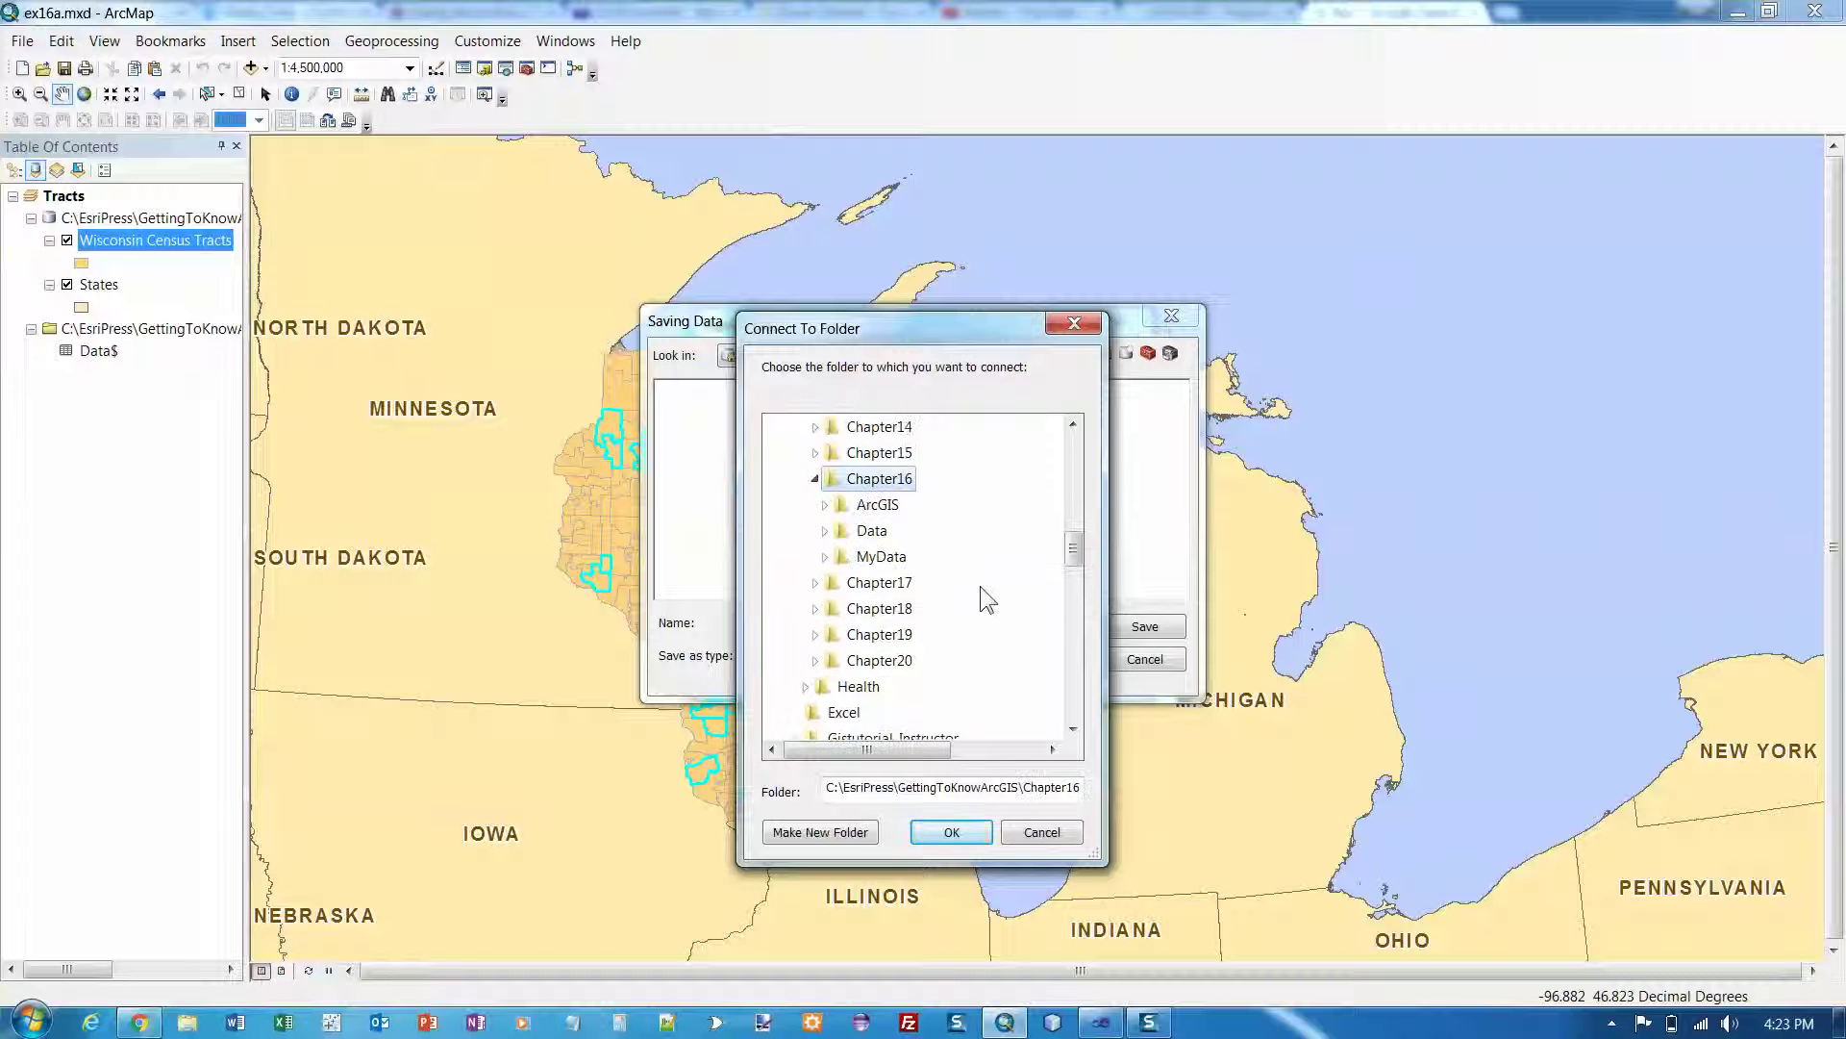
pyautogui.doubleClick(879, 557)
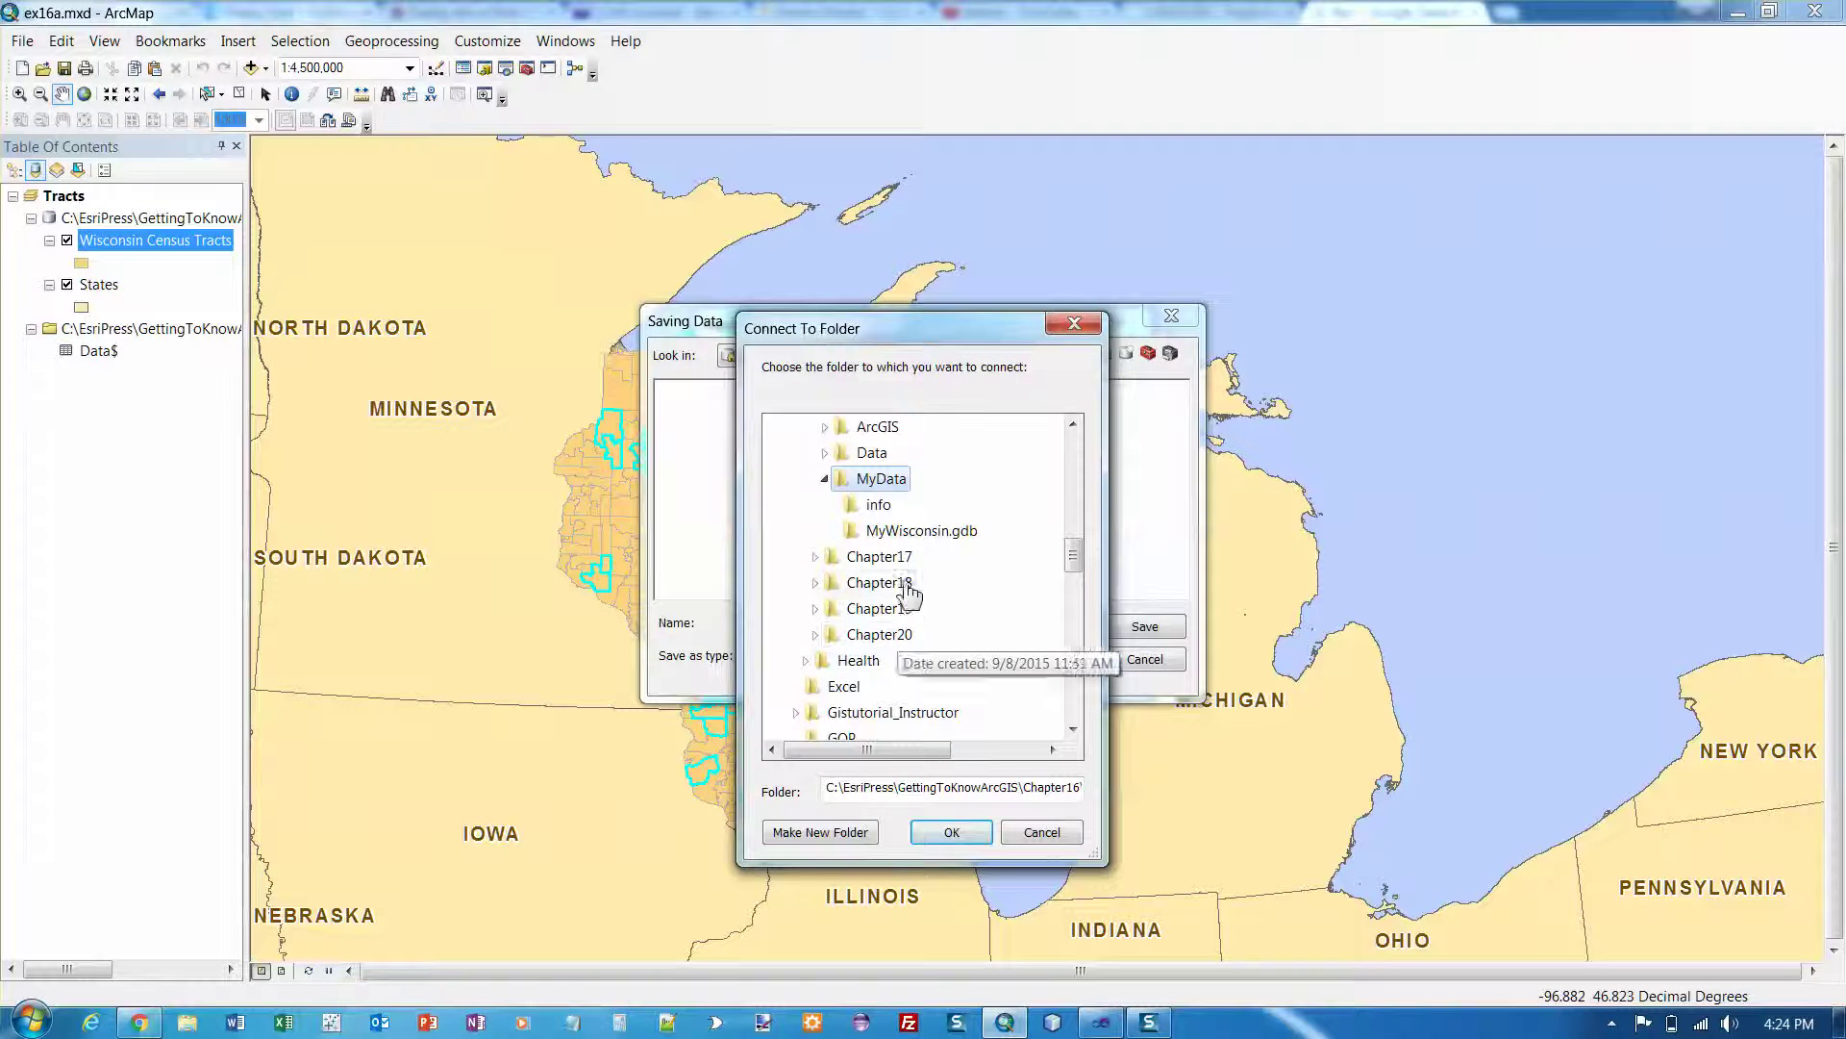
# Try to pick MyWisconsin.gdb for the folder connection, connect to MyData instead, and cancel saving the output.
pyautogui.click(911, 532)
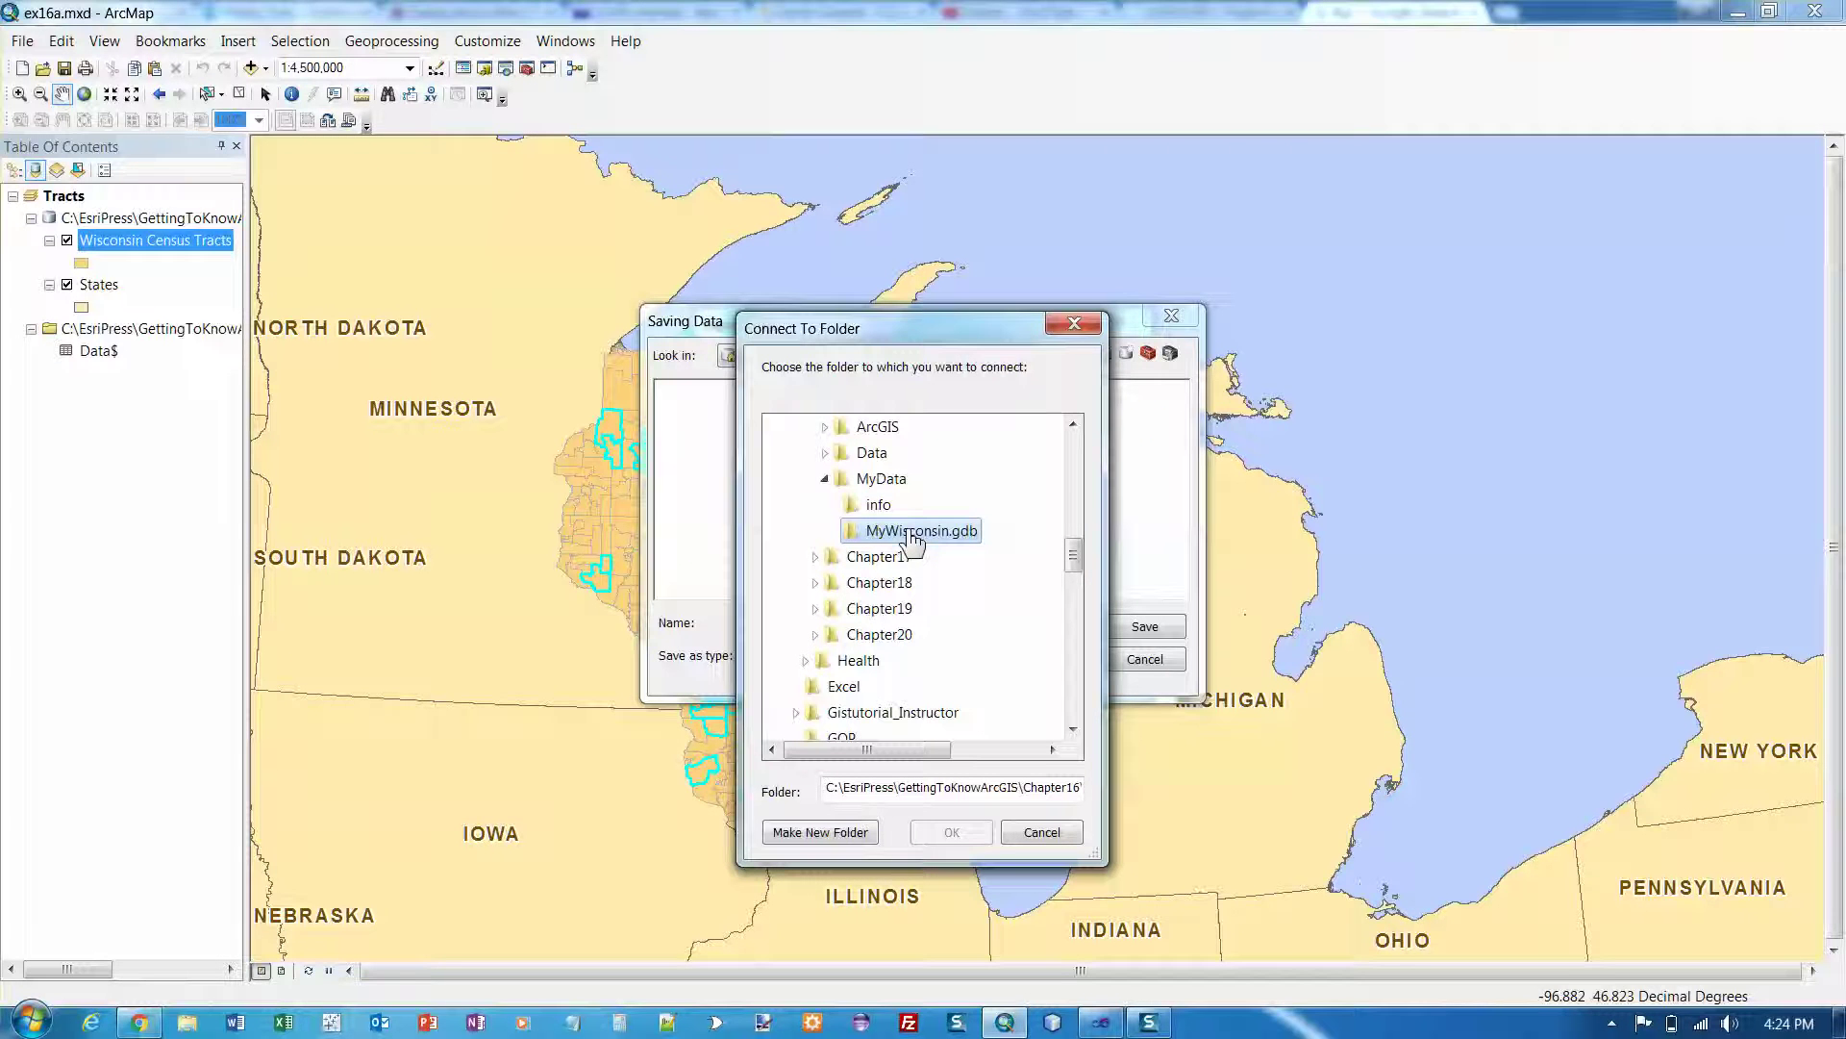
pyautogui.click(892, 481)
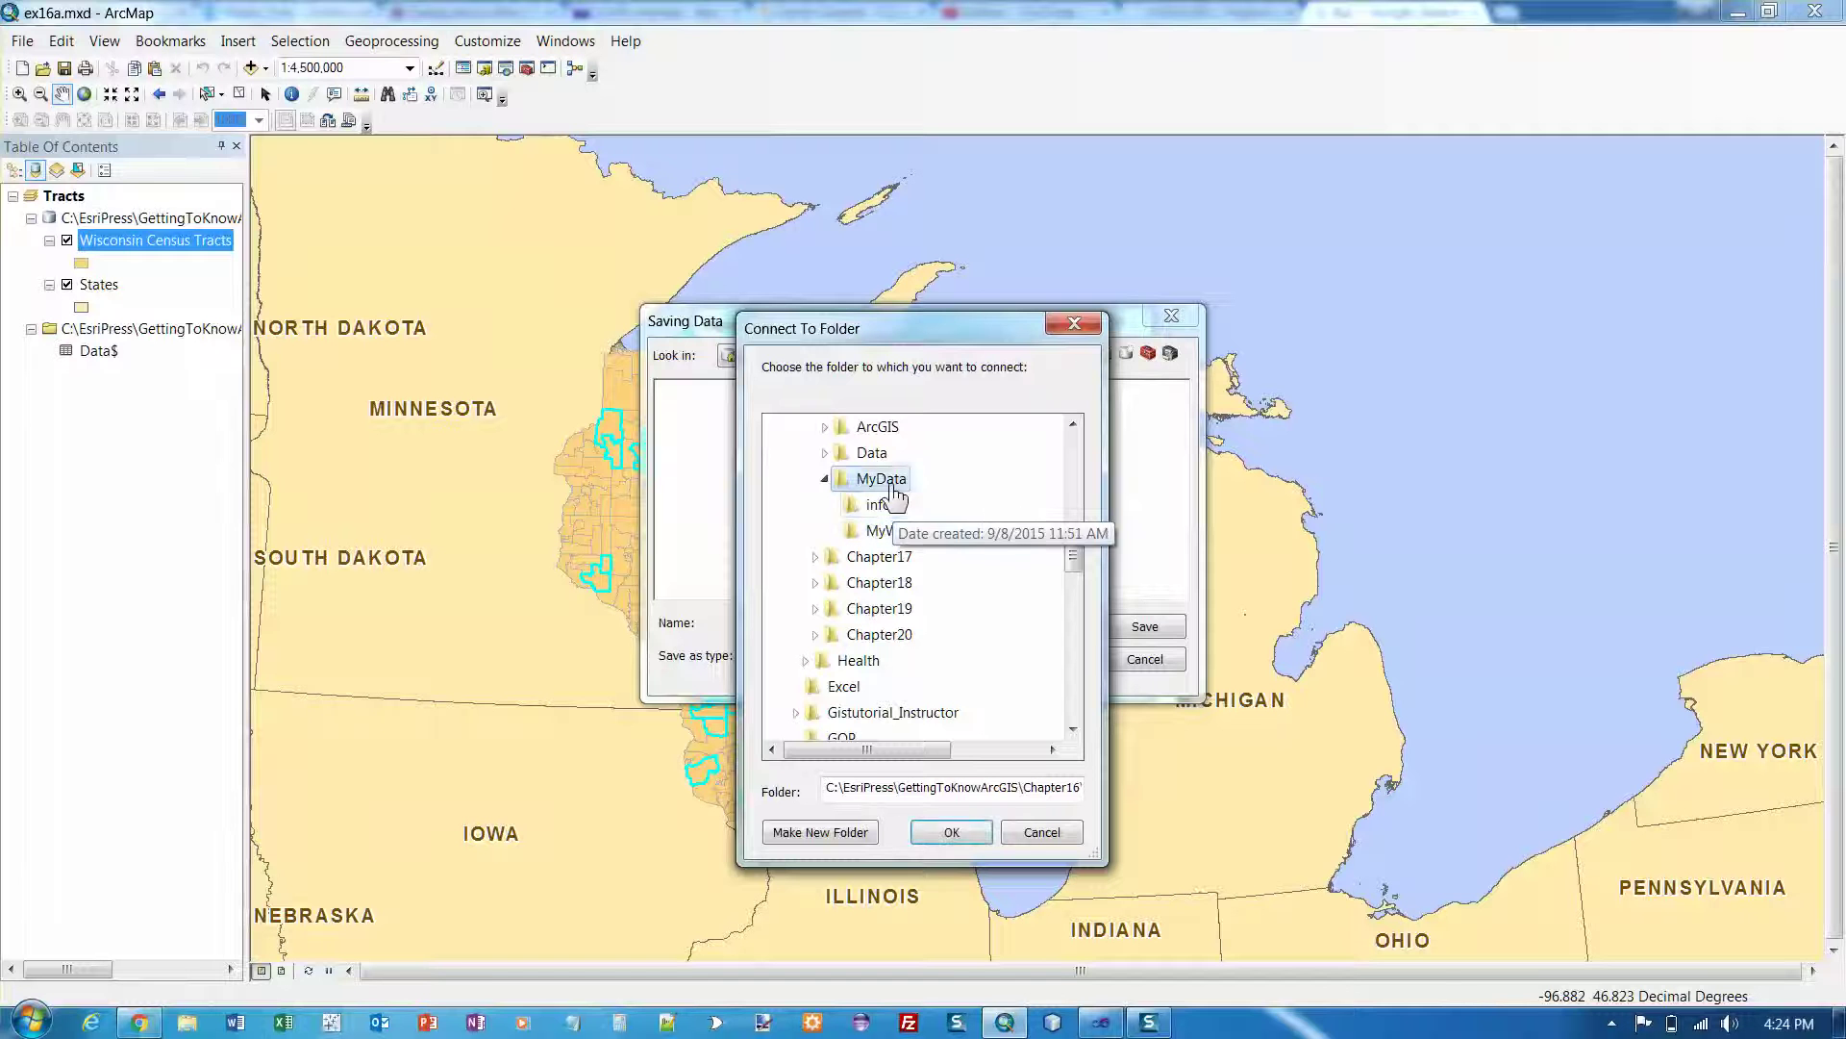
pyautogui.click(912, 538)
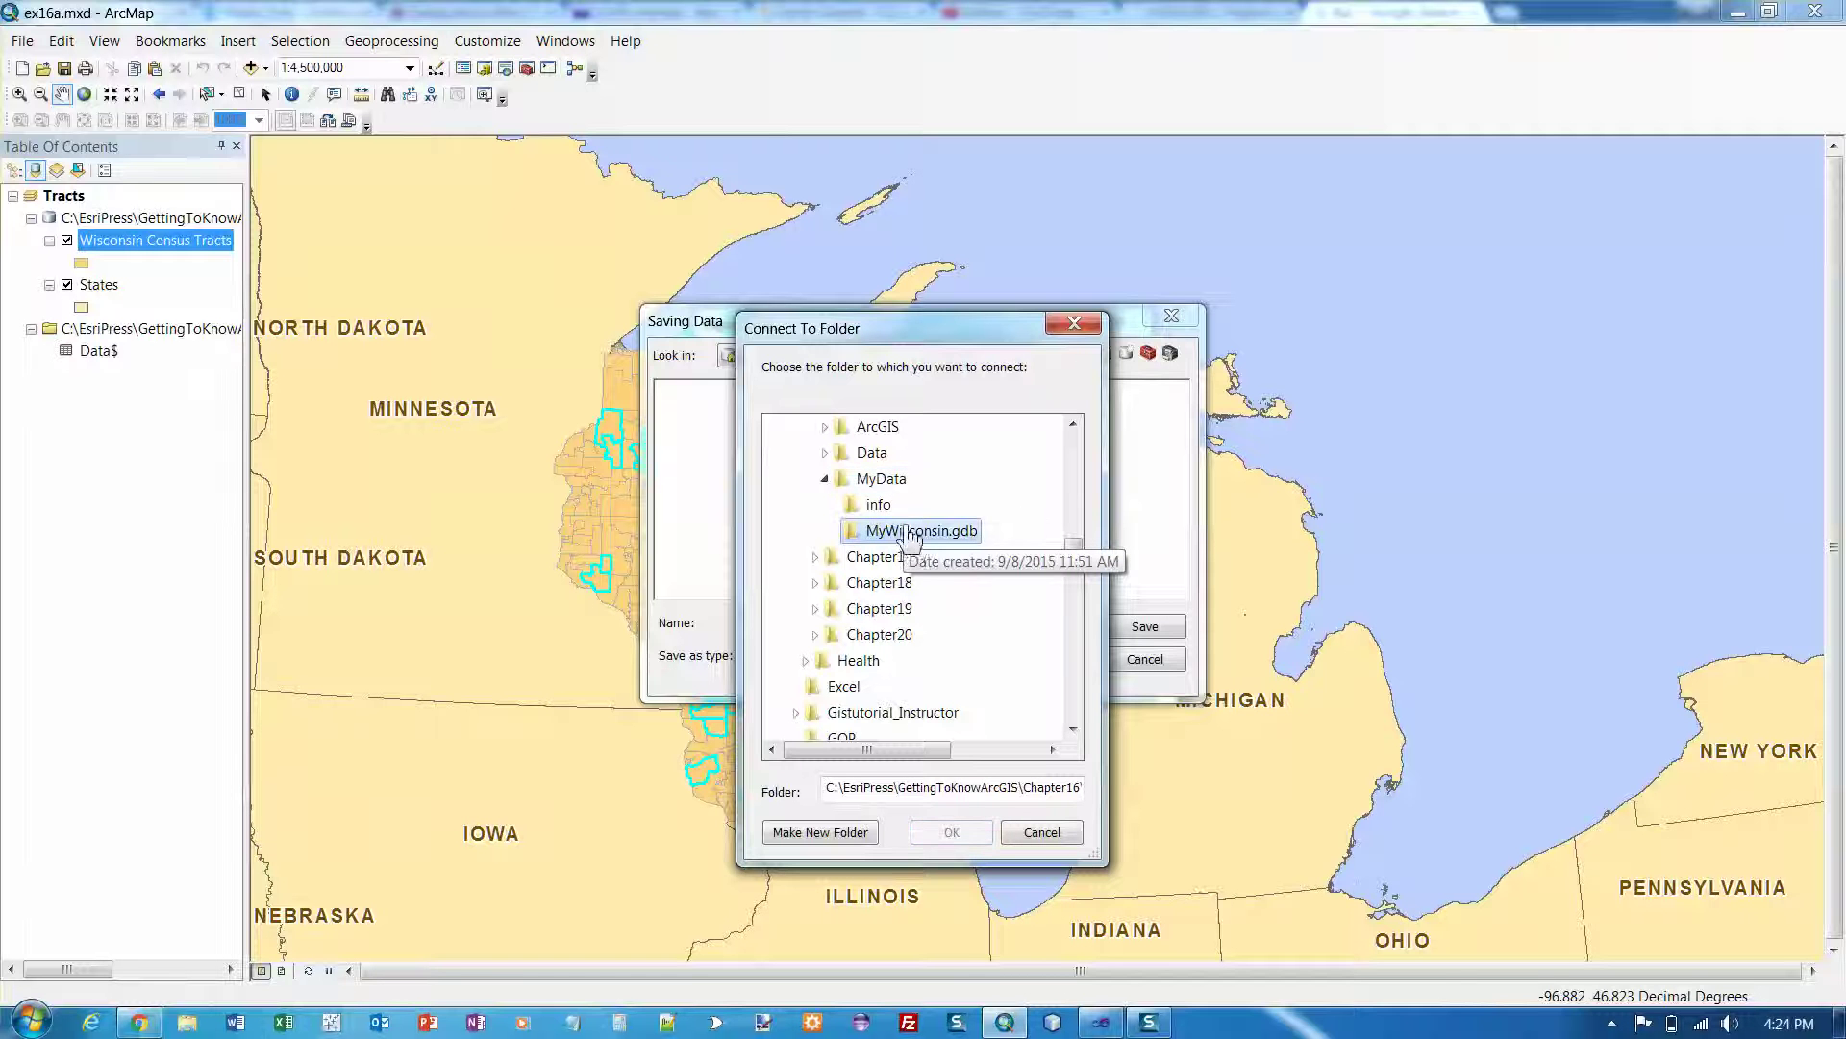
pyautogui.click(880, 480)
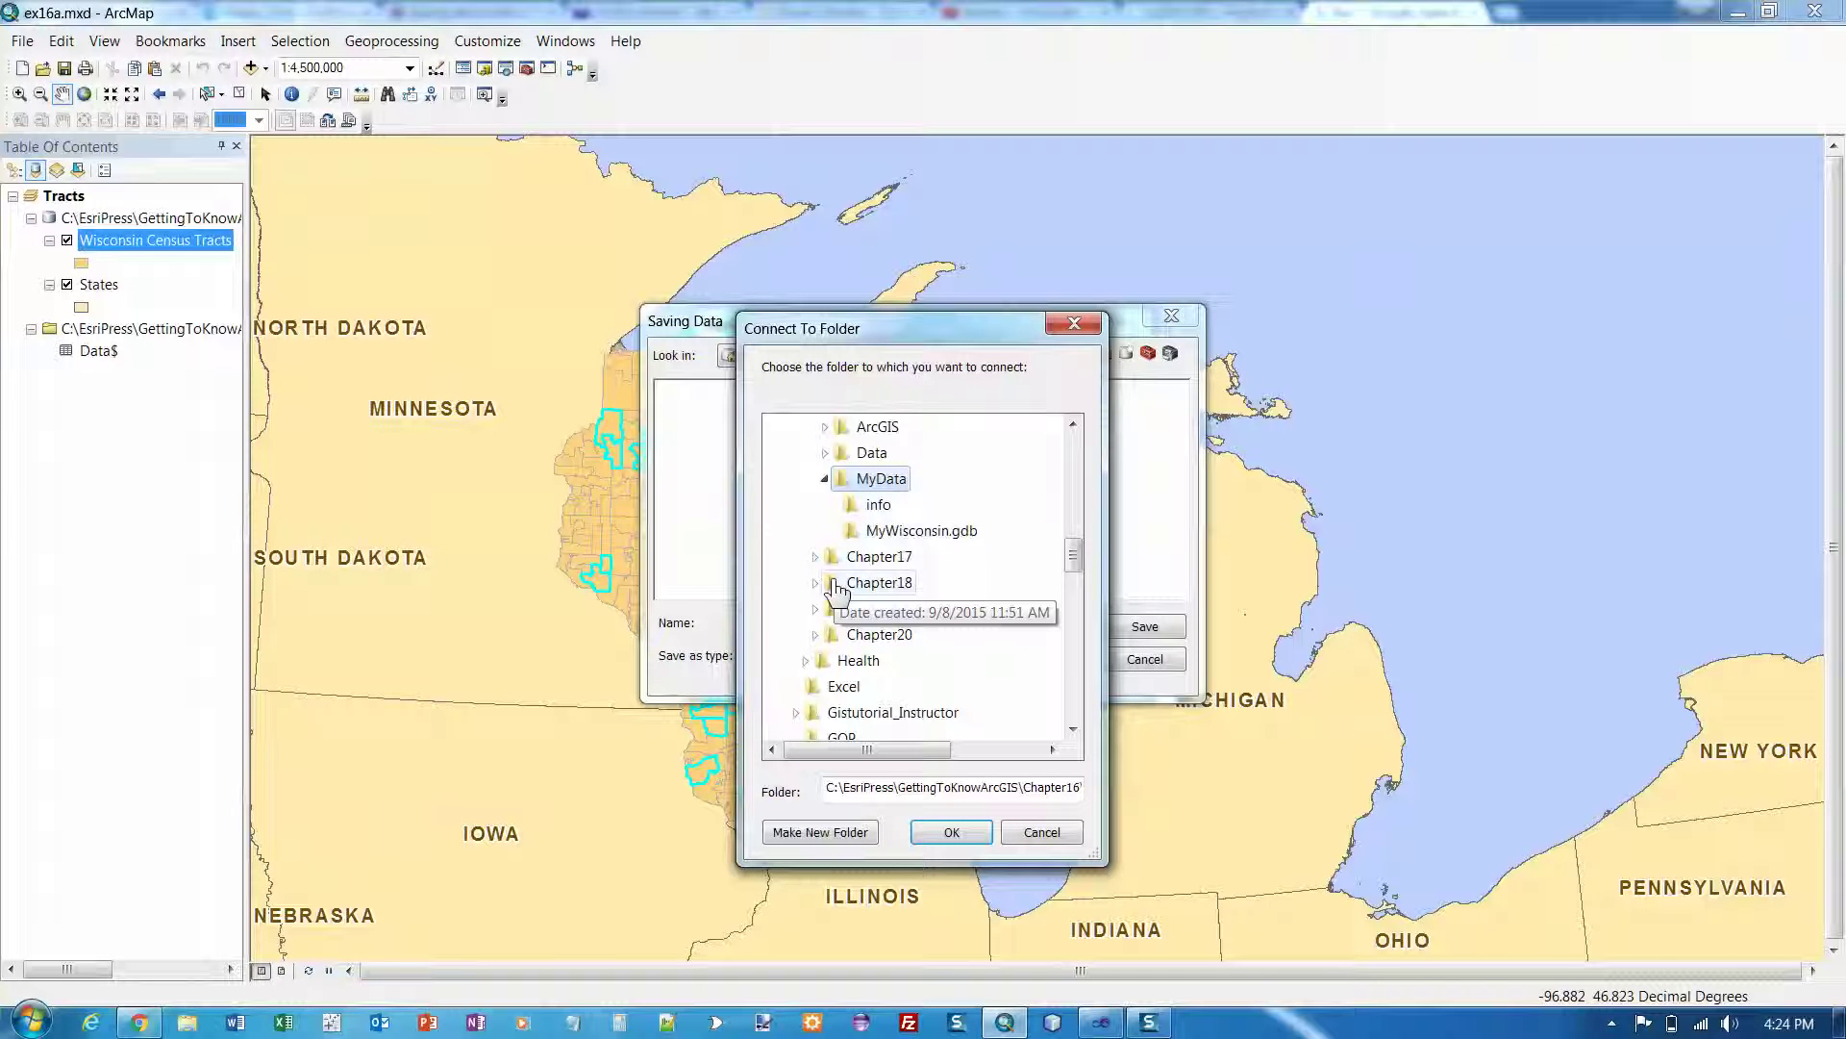
pyautogui.click(935, 837)
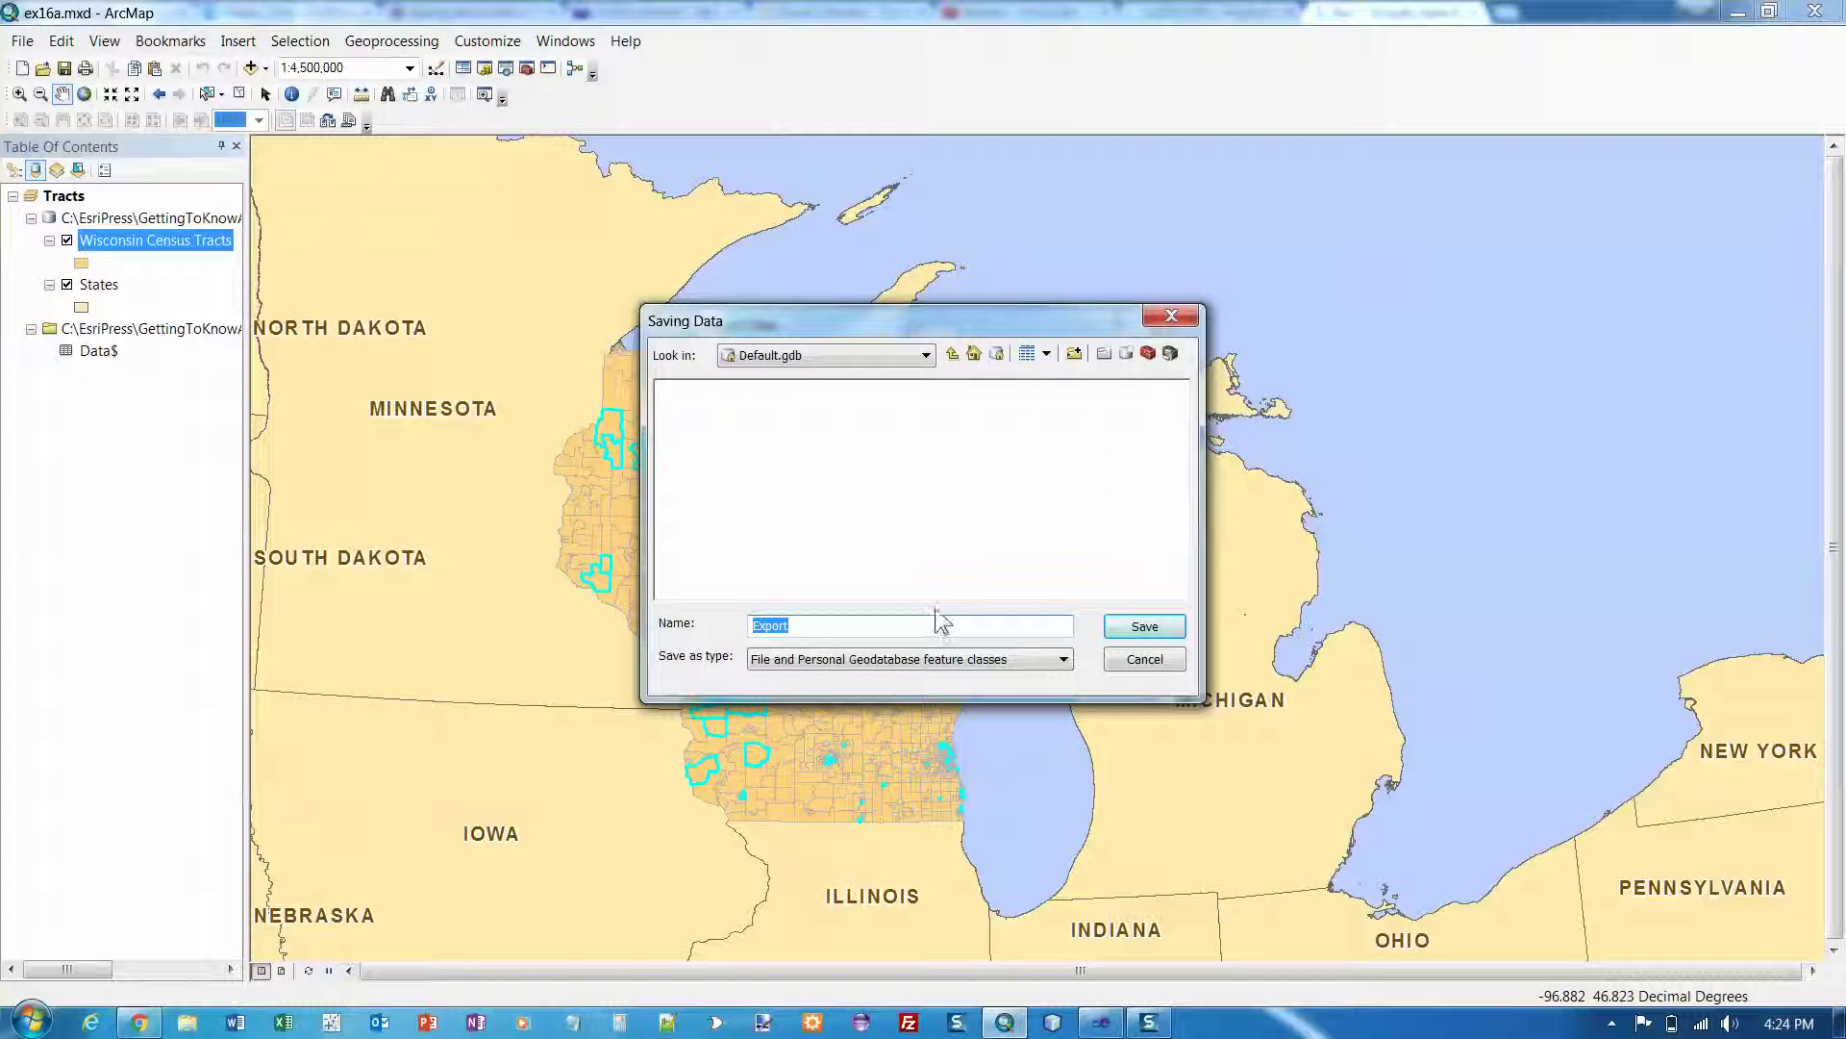
pyautogui.click(1126, 661)
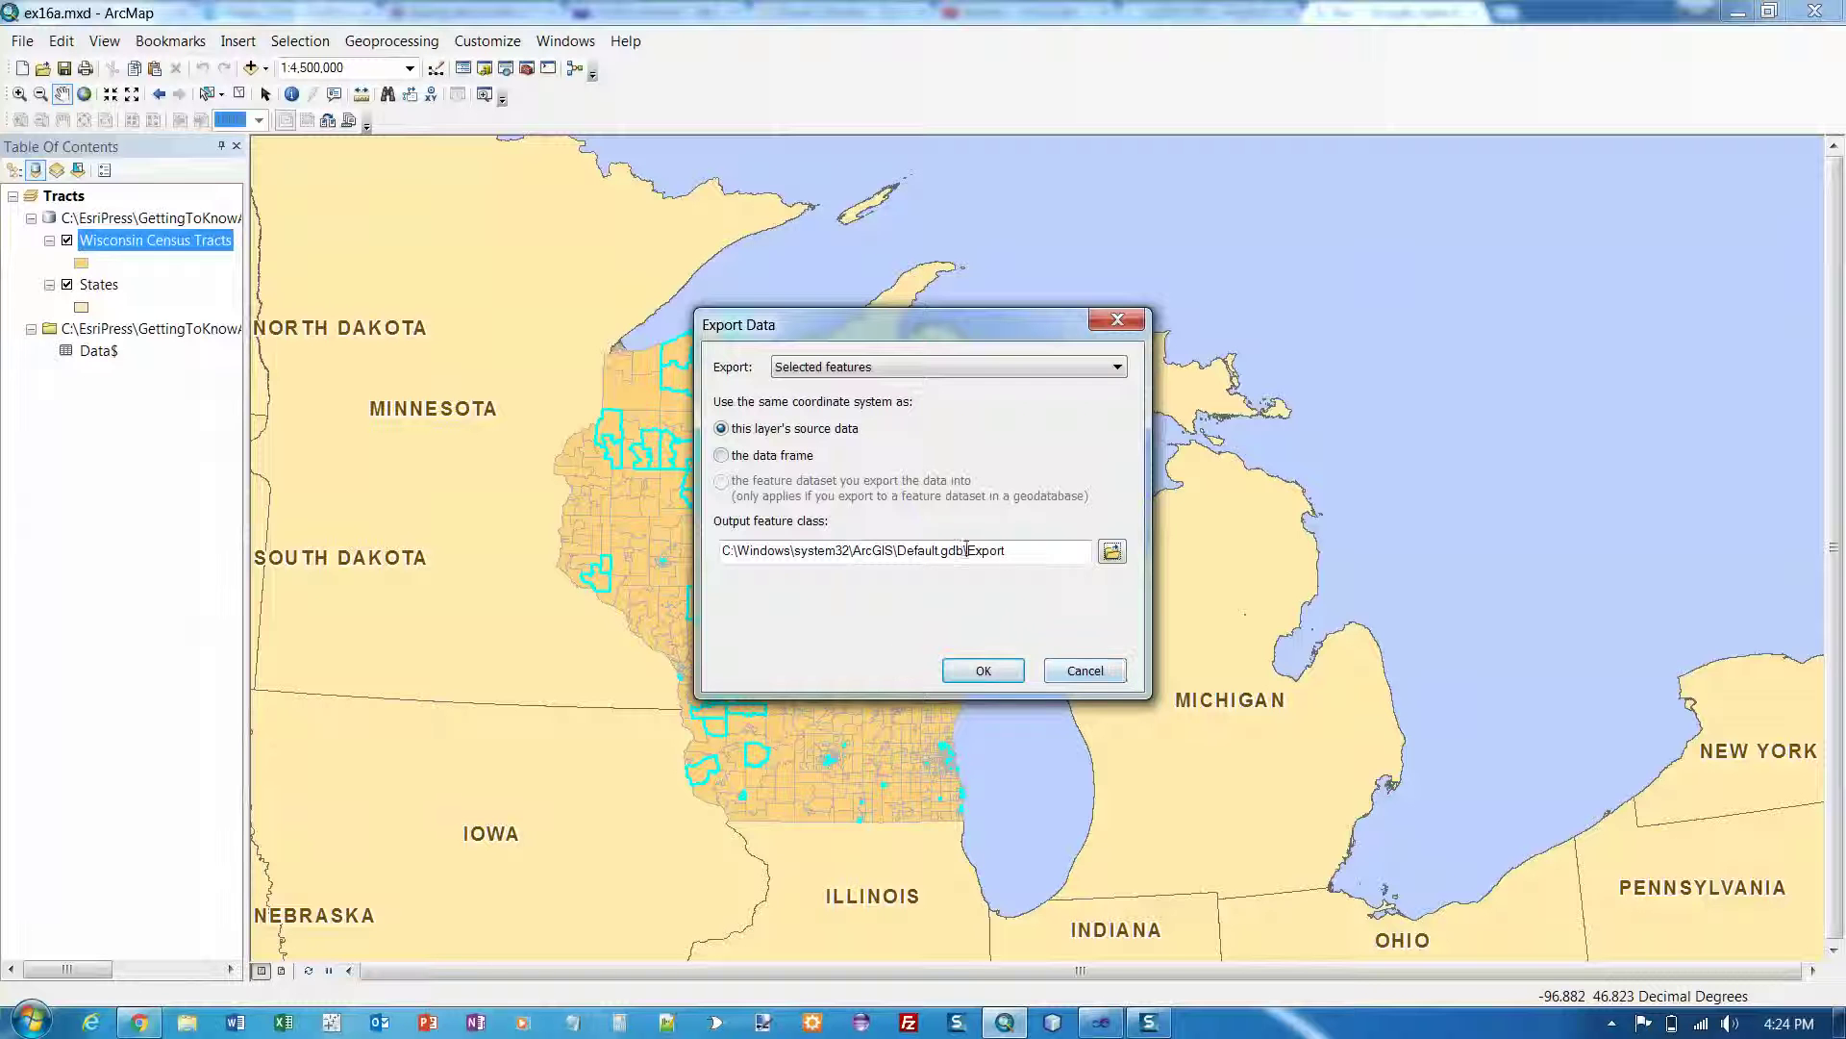
# Replace the whole output feature class path in the export settings with the name FoodDesert.
pyautogui.click(1110, 552)
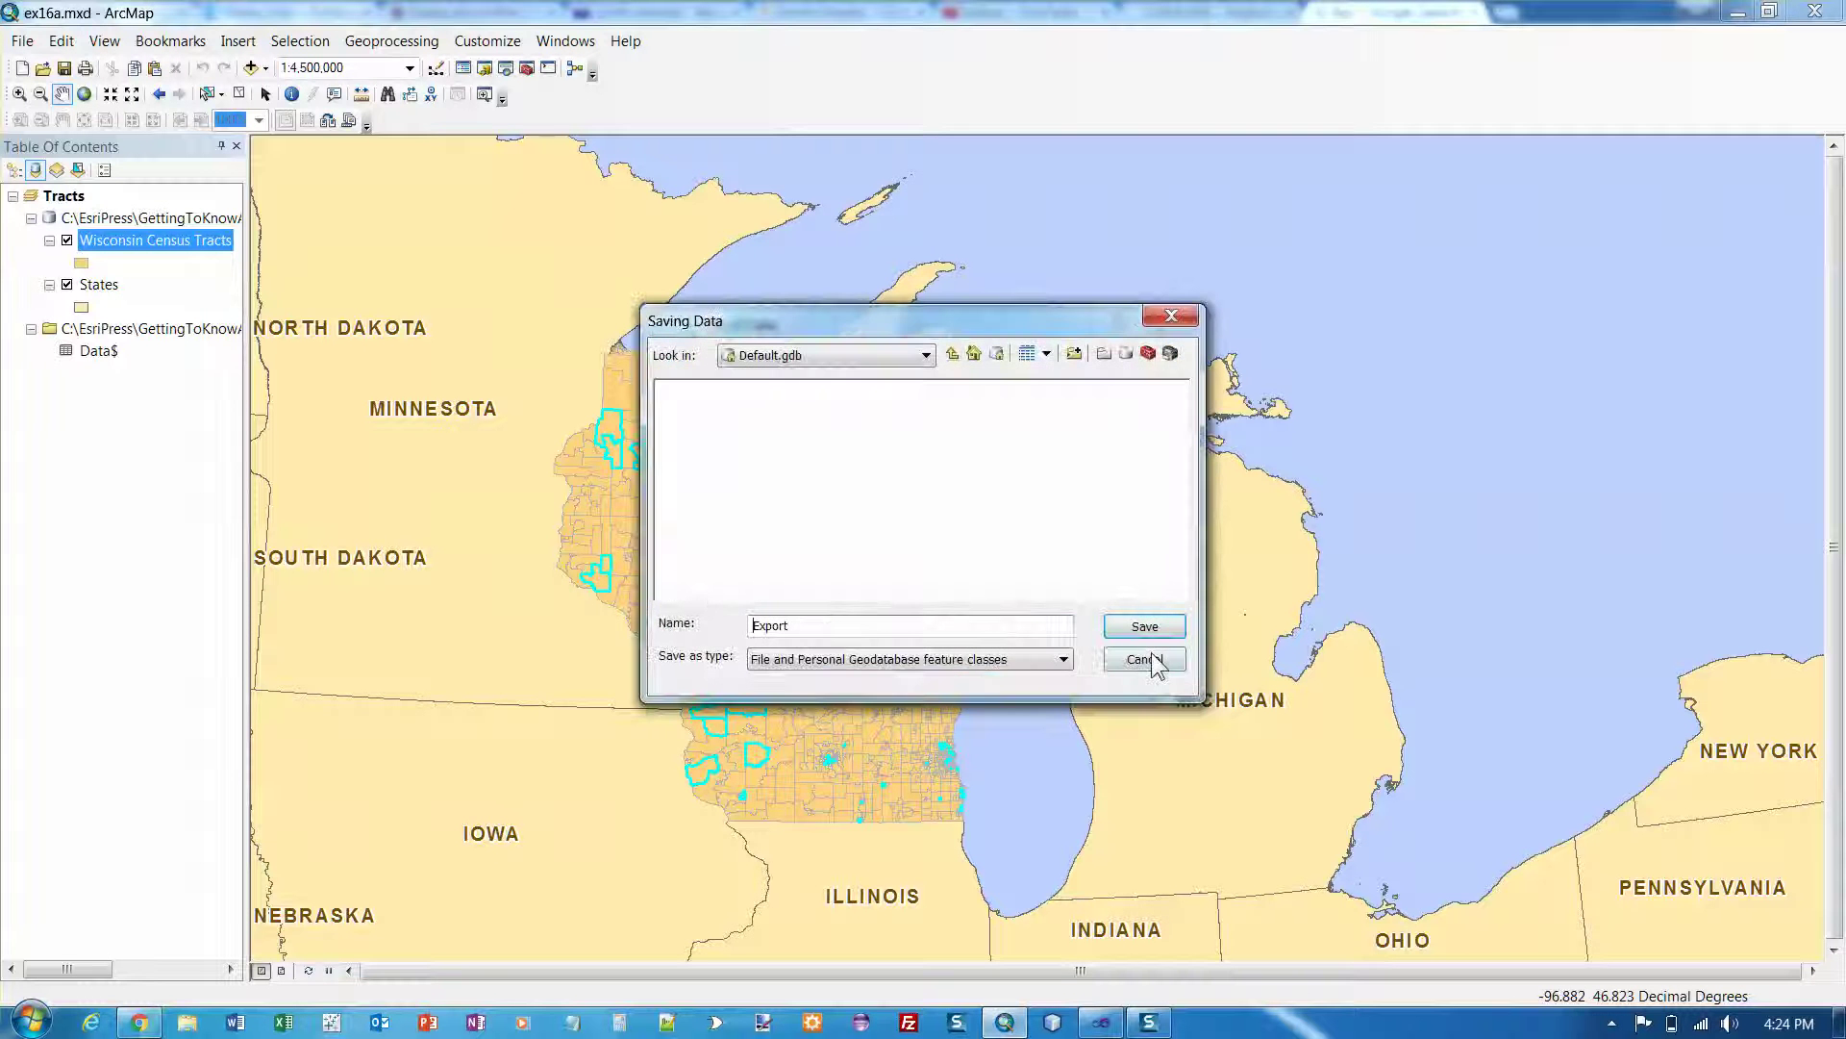
pyautogui.click(1144, 660)
pyautogui.moveTo(1027, 555); pyautogui.dragTo(604, 560)
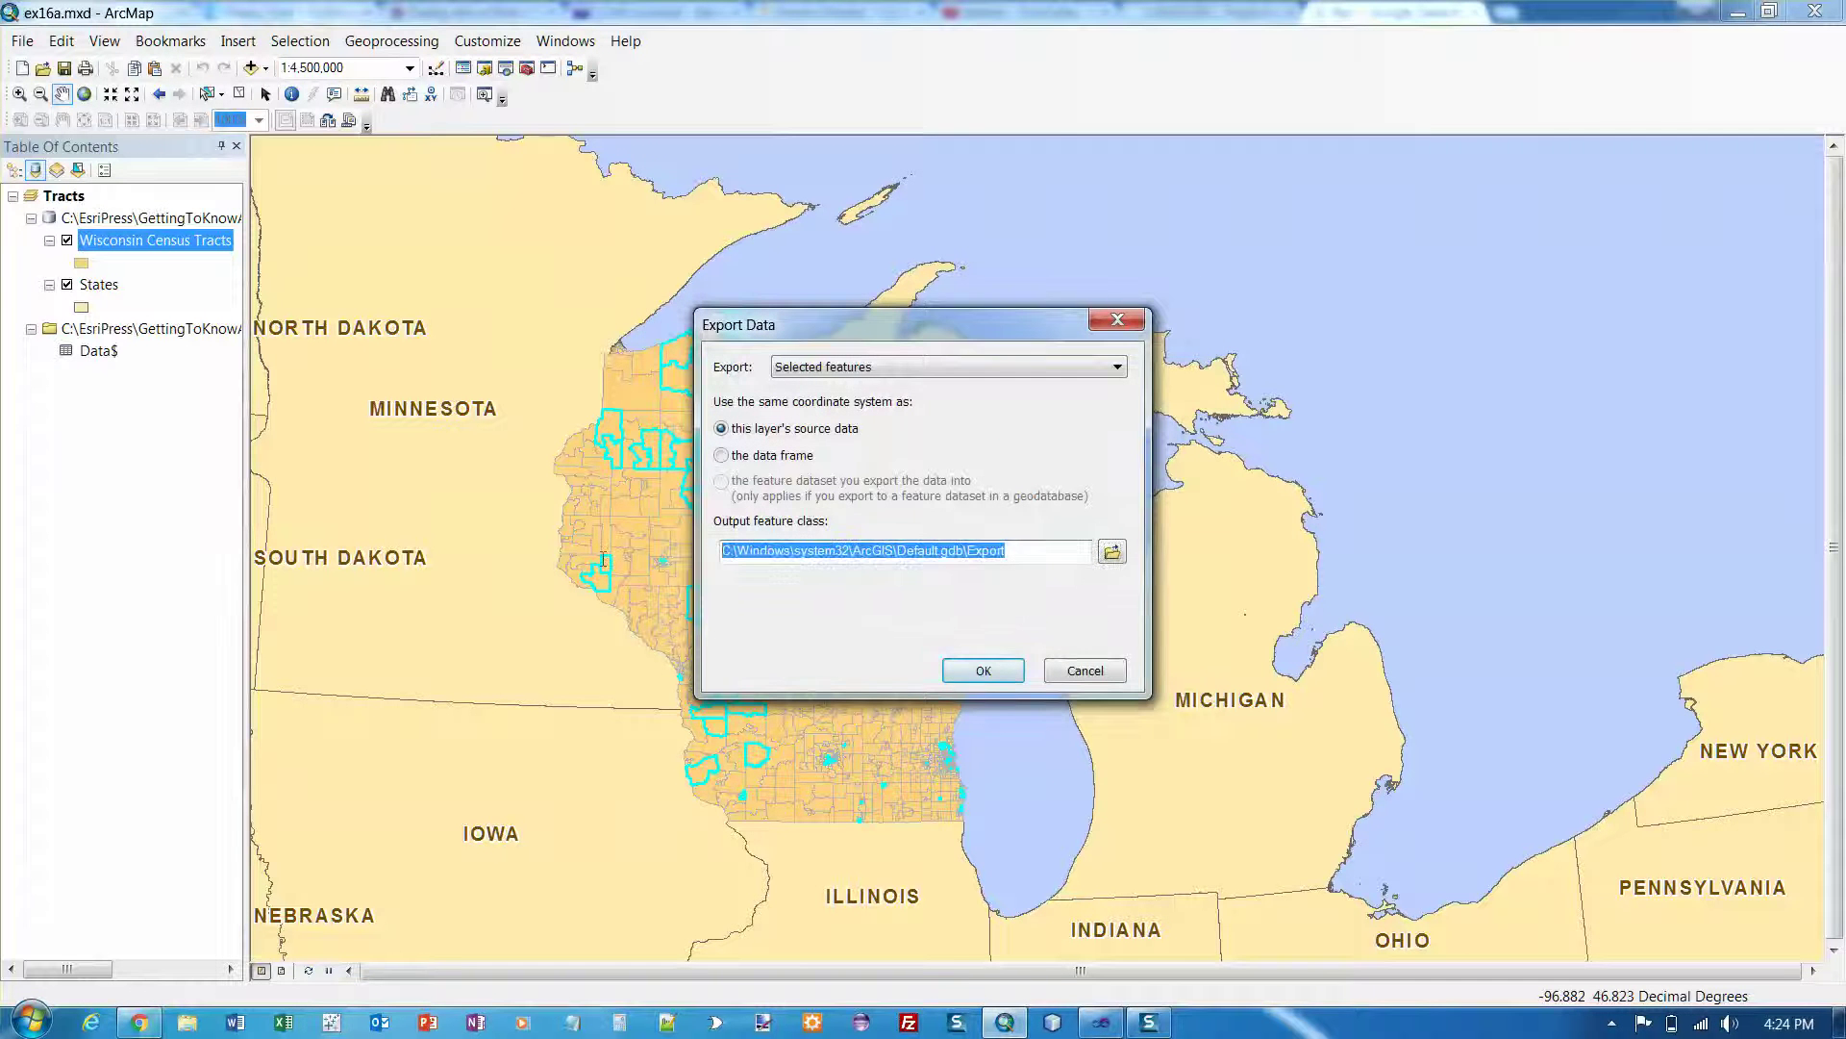
pyautogui.write('FoodDesert')
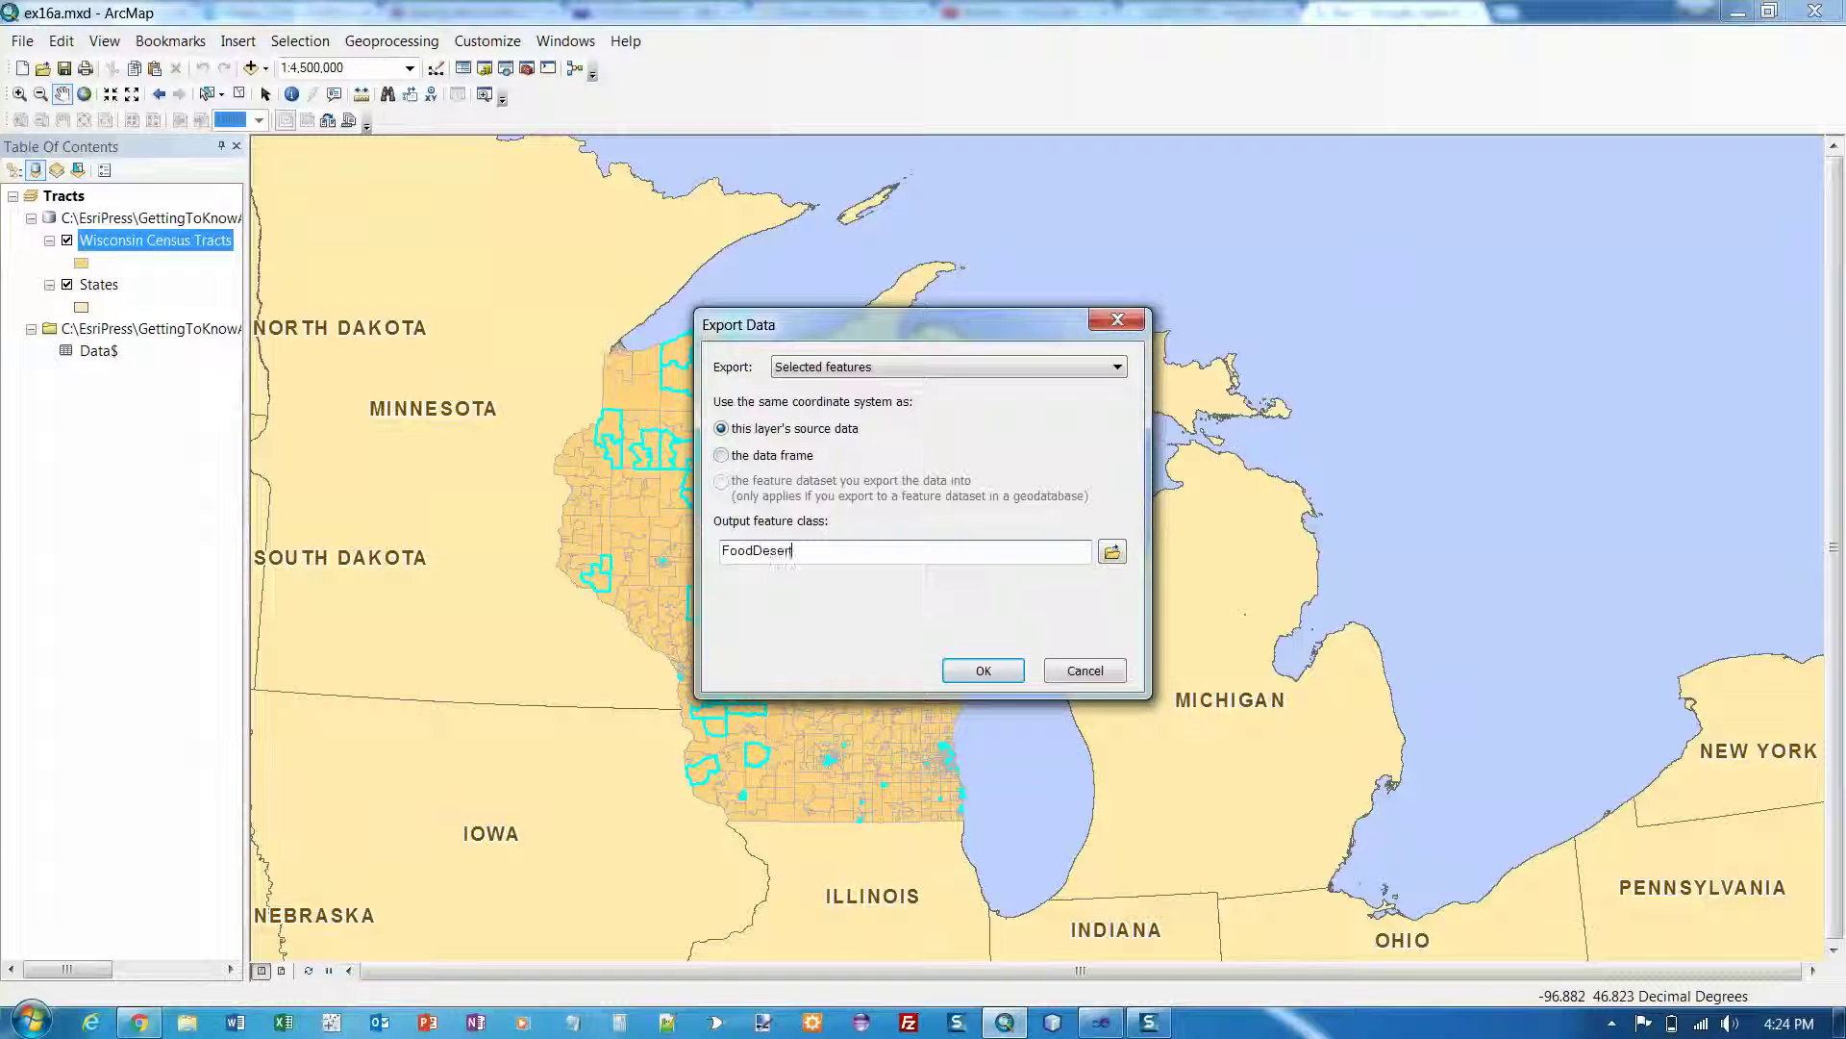
# Browse for the output location, start a new folder connection and expand C:\EsriPress\GettingToKnowArcGIS\Chapter16.
pyautogui.click(1111, 551)
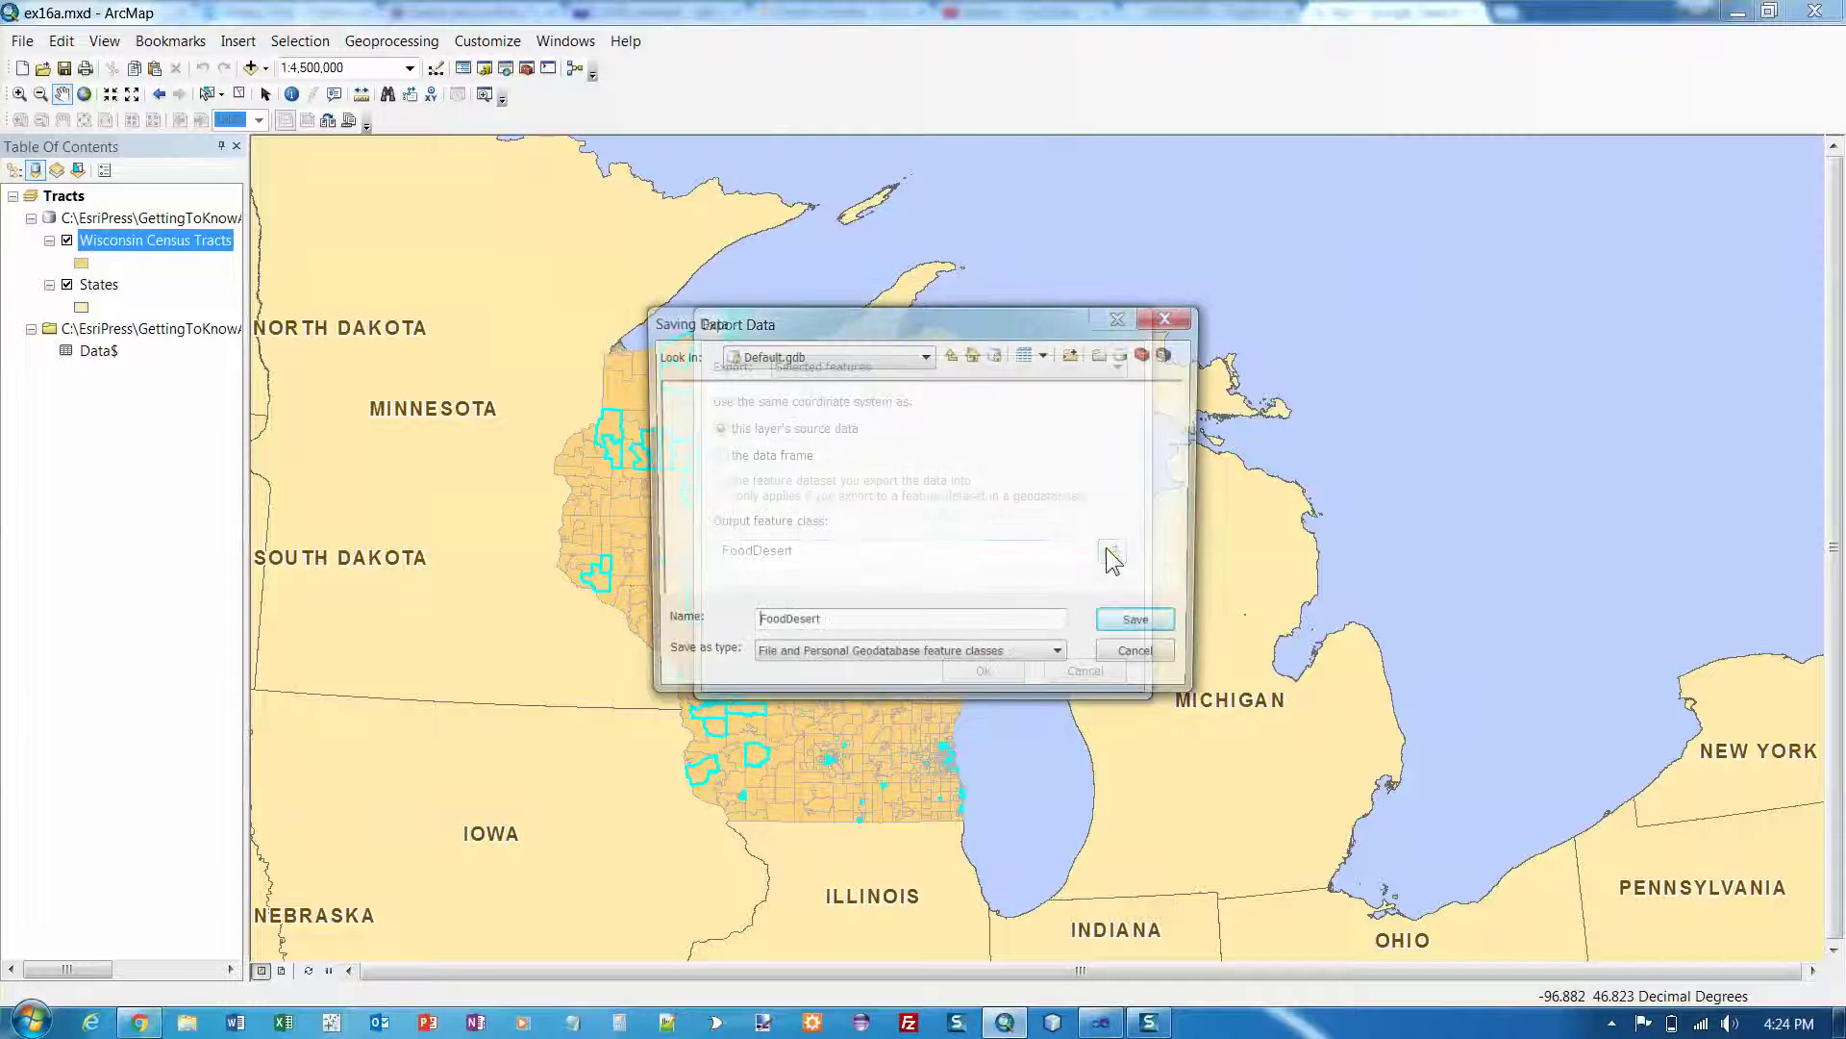
pyautogui.click(1076, 355)
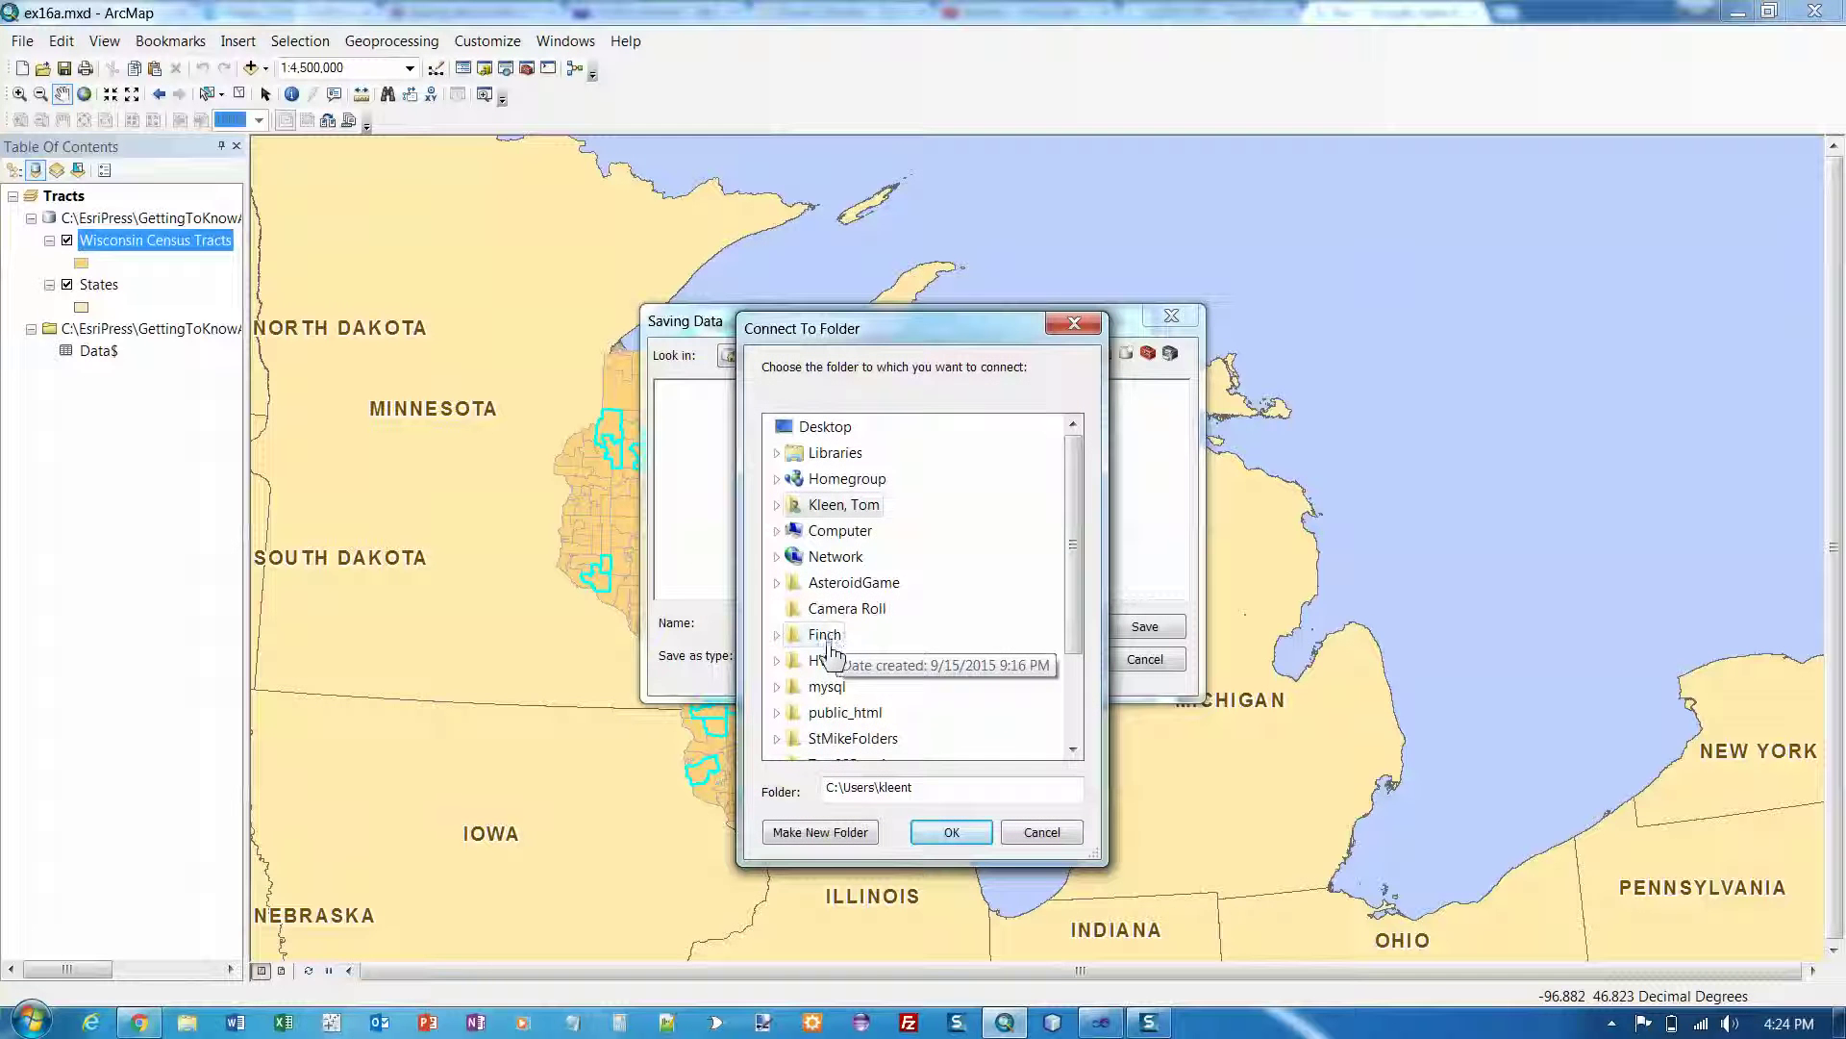
pyautogui.click(837, 531)
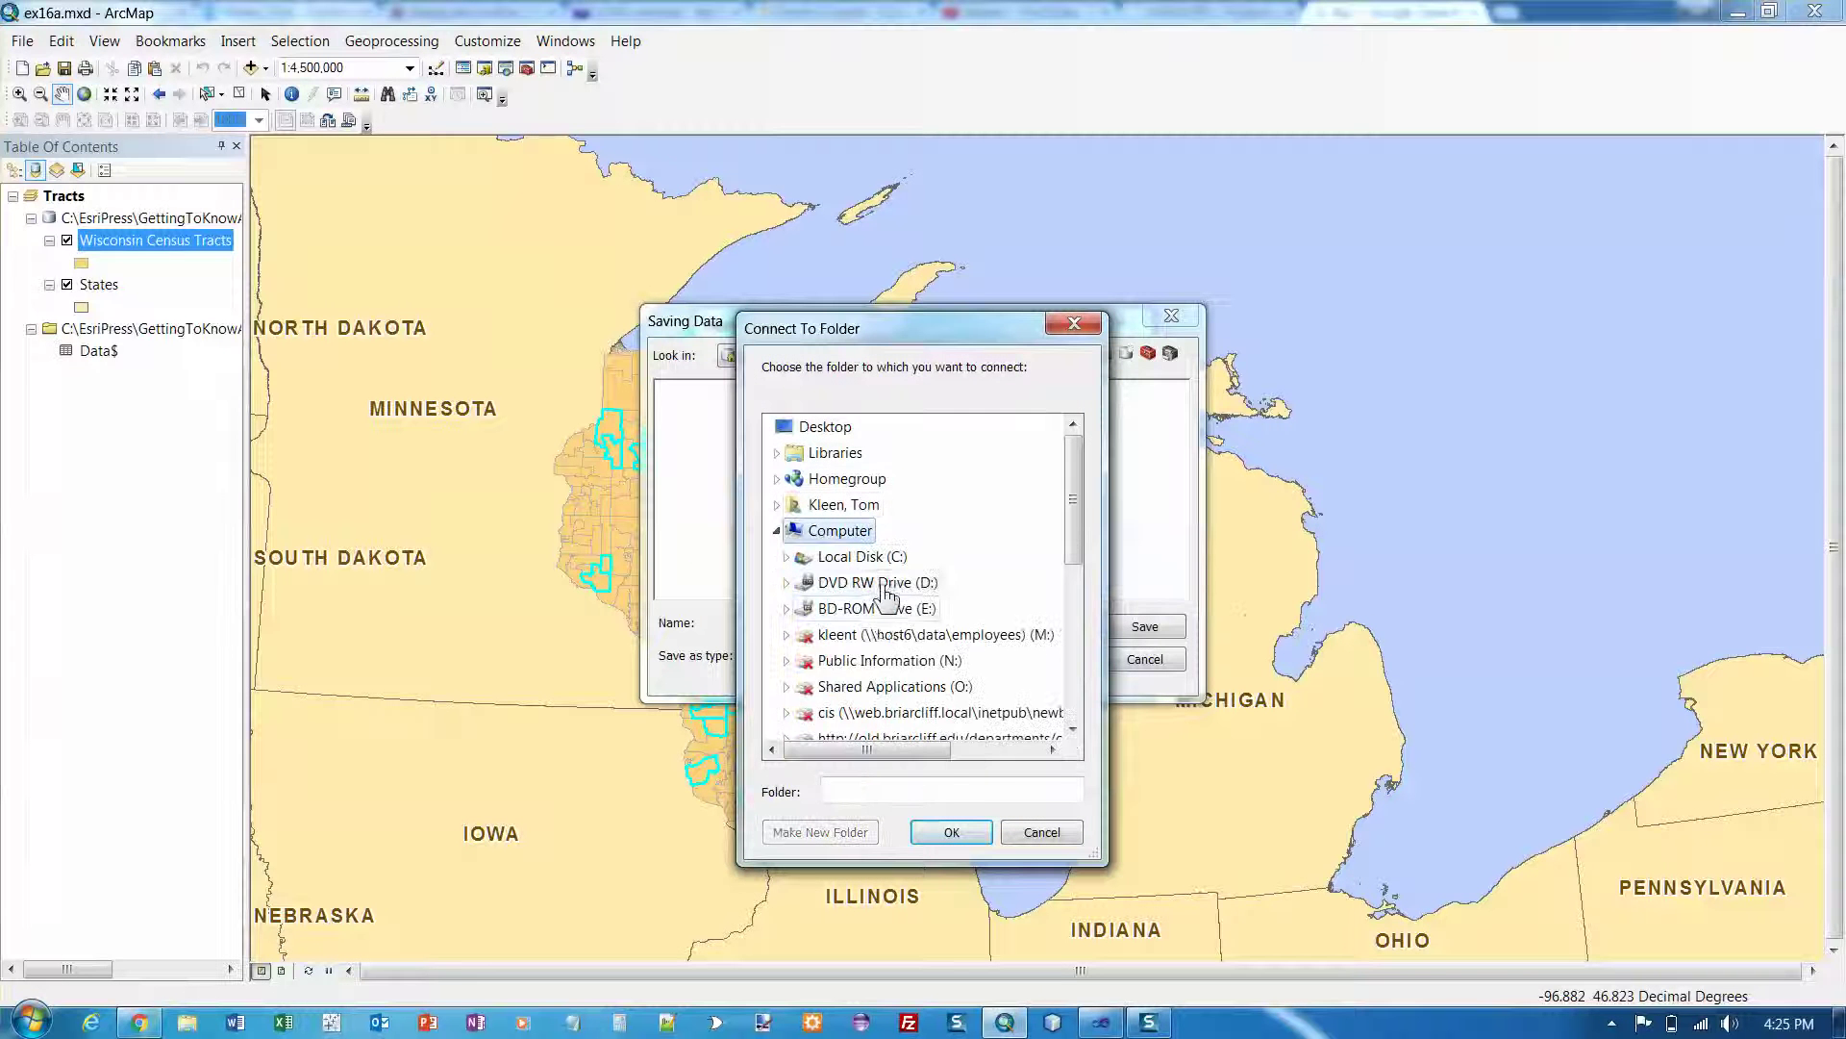
pyautogui.scroll(-2, 883, 618)
pyautogui.scroll(1, 886, 608)
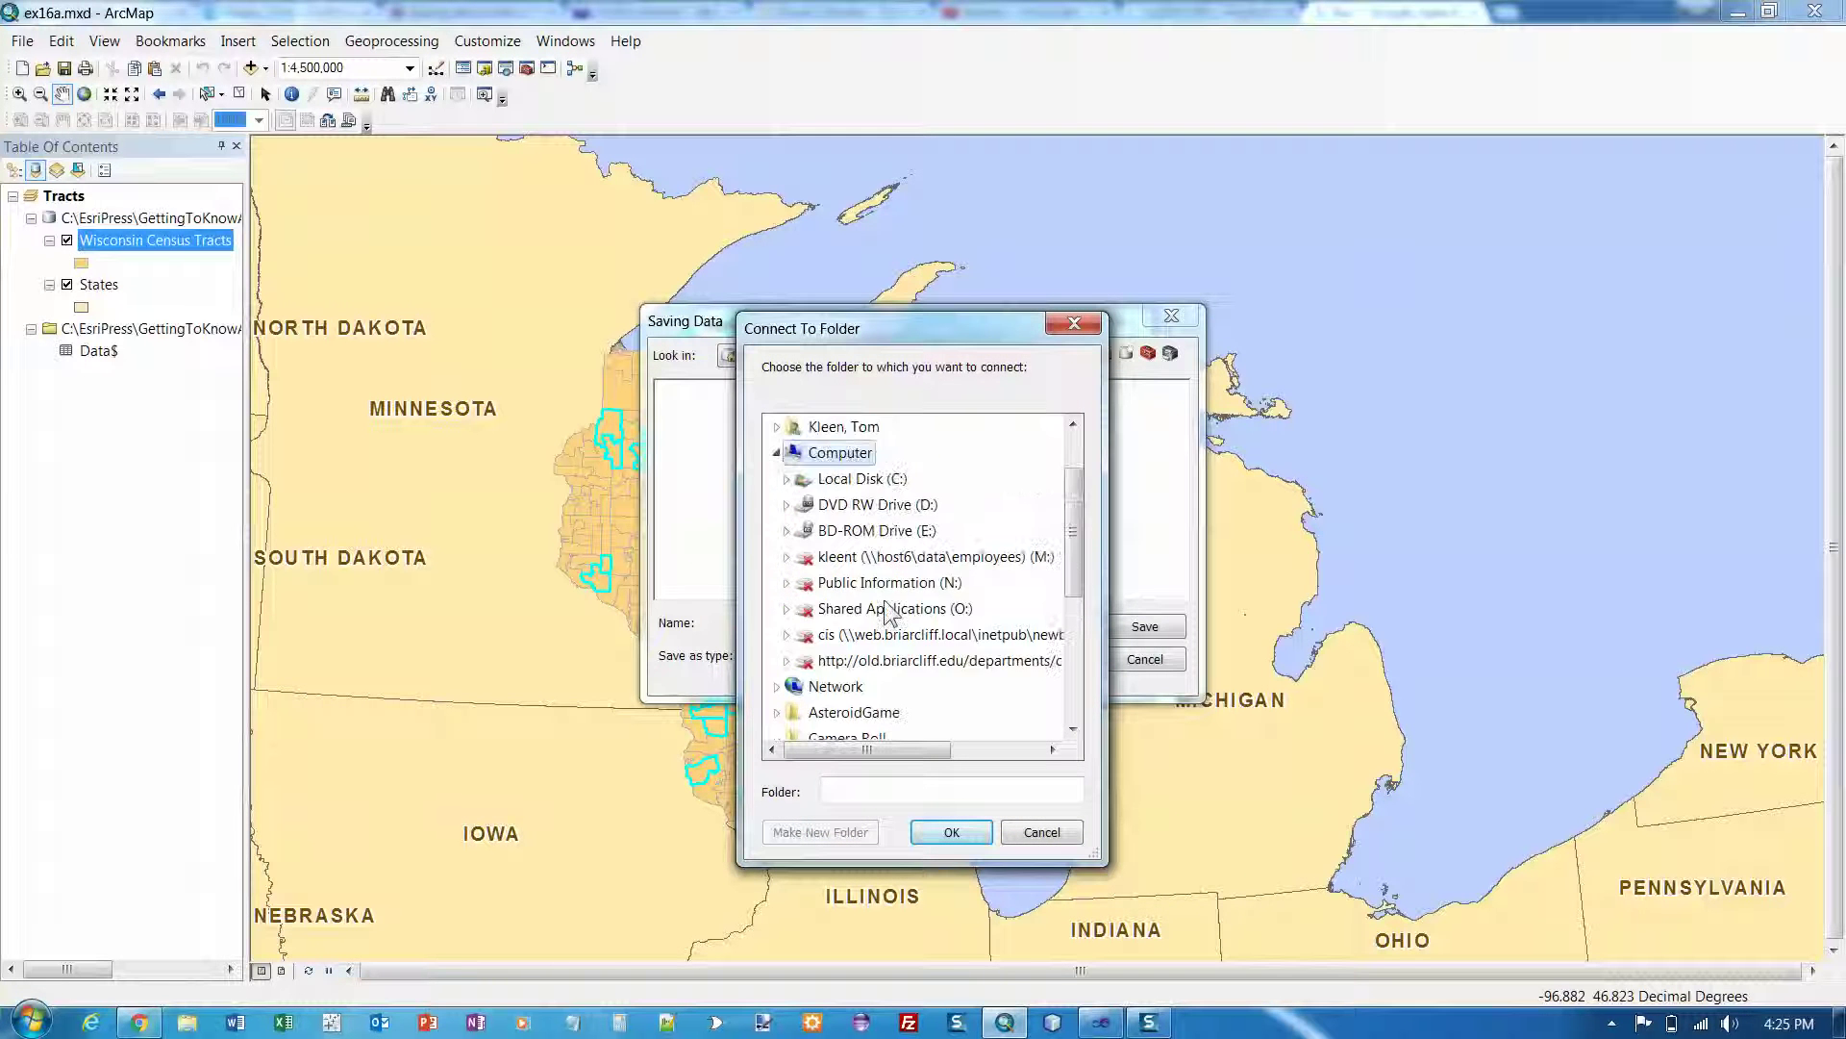
pyautogui.click(878, 481)
pyautogui.doubleClick(877, 481)
pyautogui.scroll(-2, 885, 657)
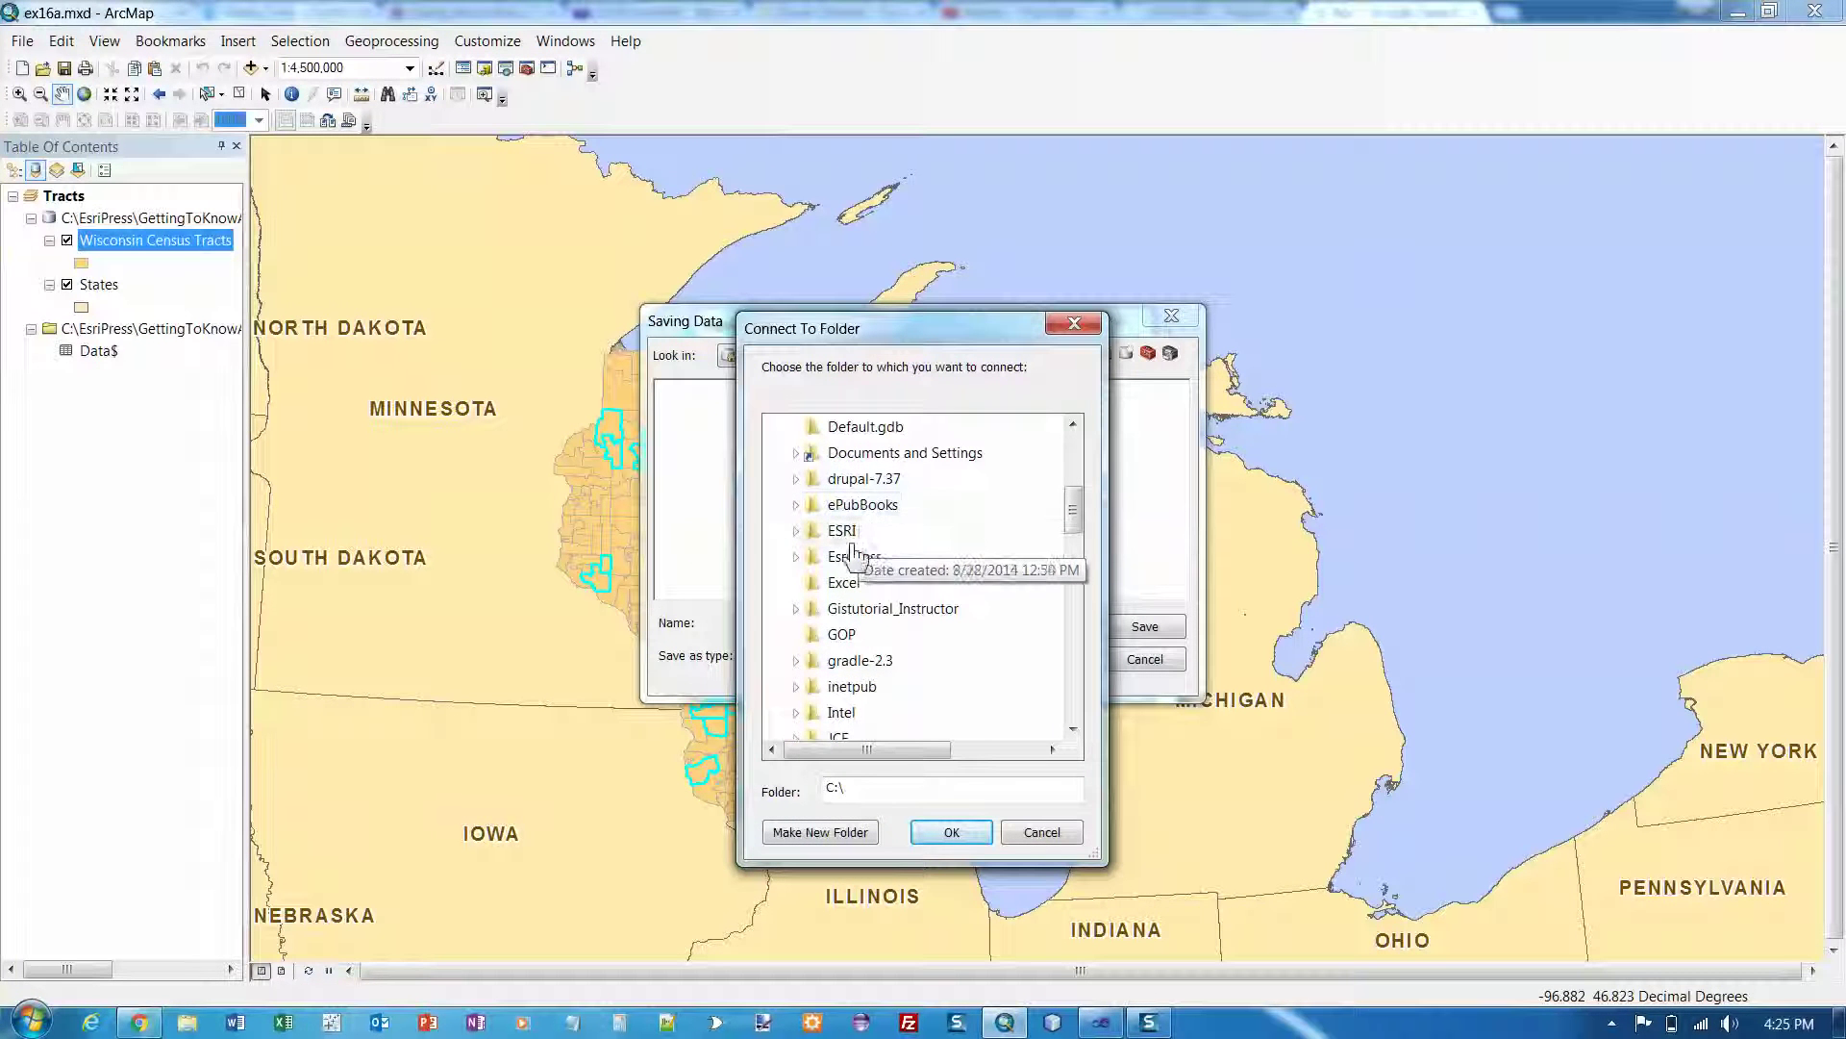
pyautogui.doubleClick(853, 556)
pyautogui.doubleClick(909, 608)
pyautogui.scroll(-5, 912, 621)
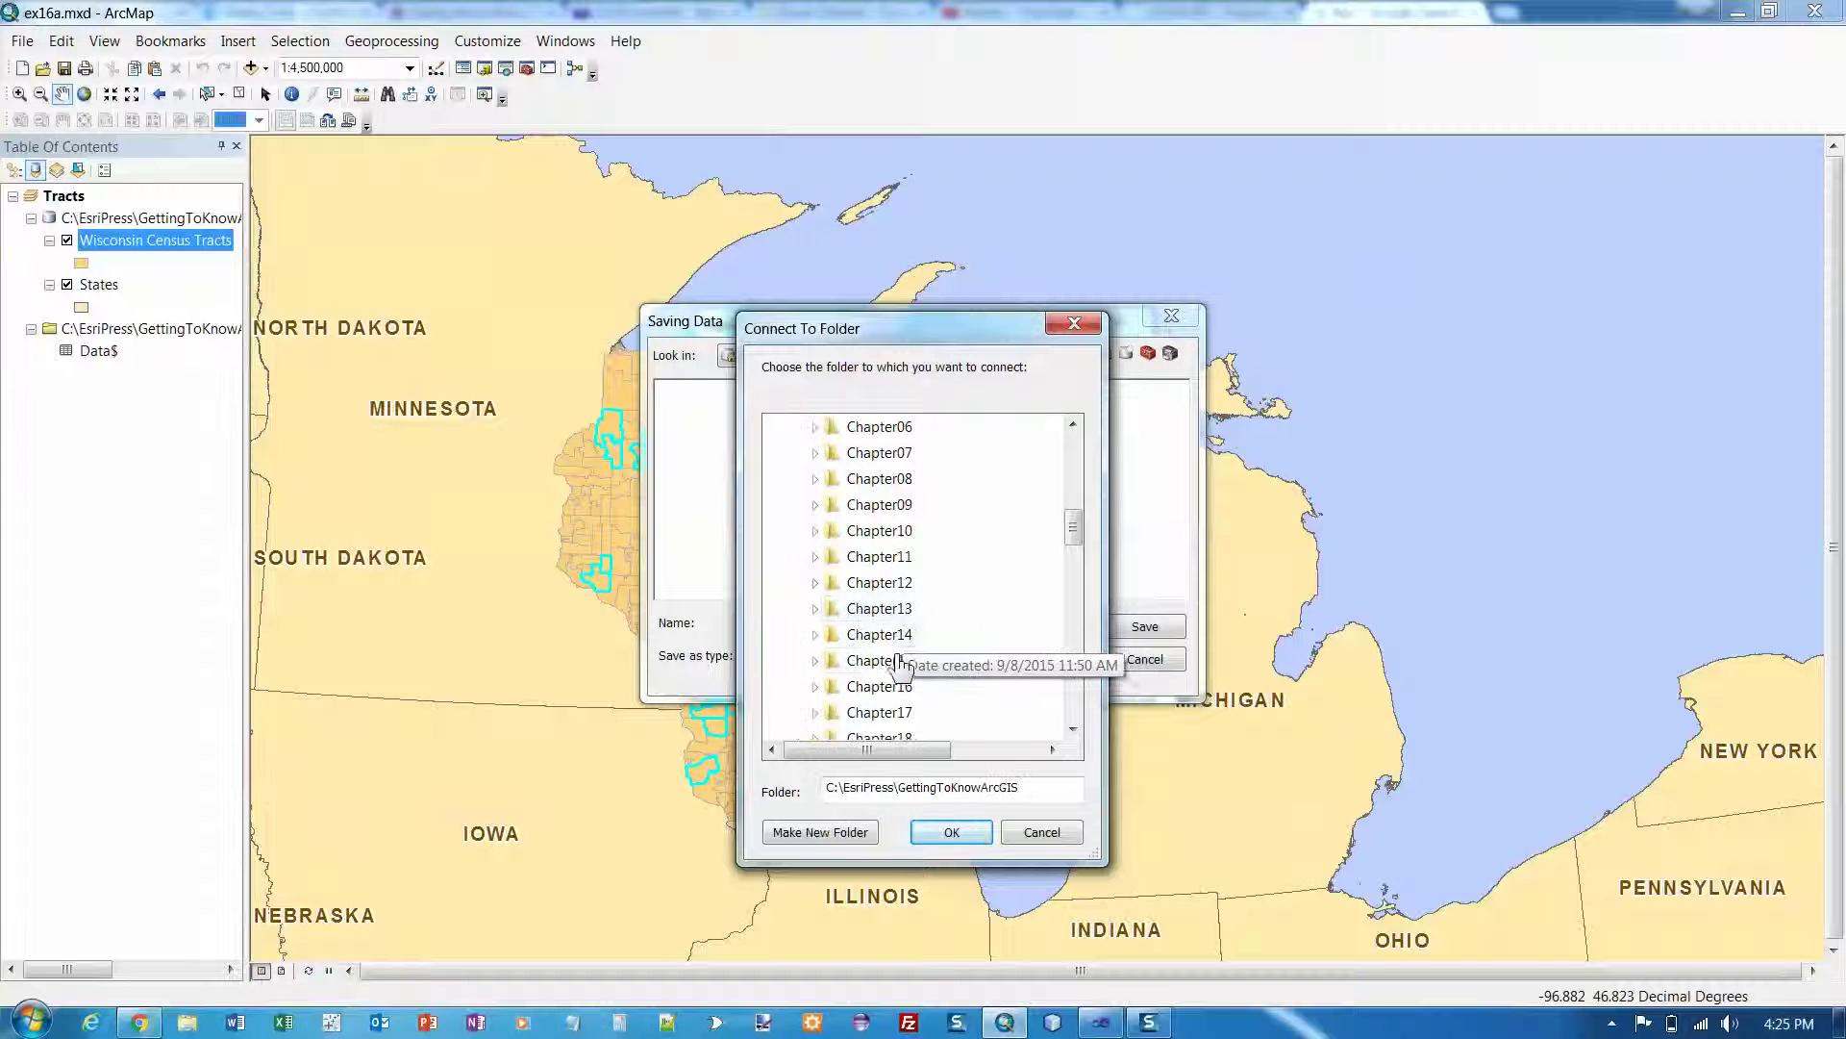
pyautogui.doubleClick(919, 686)
pyautogui.scroll(-4, 920, 671)
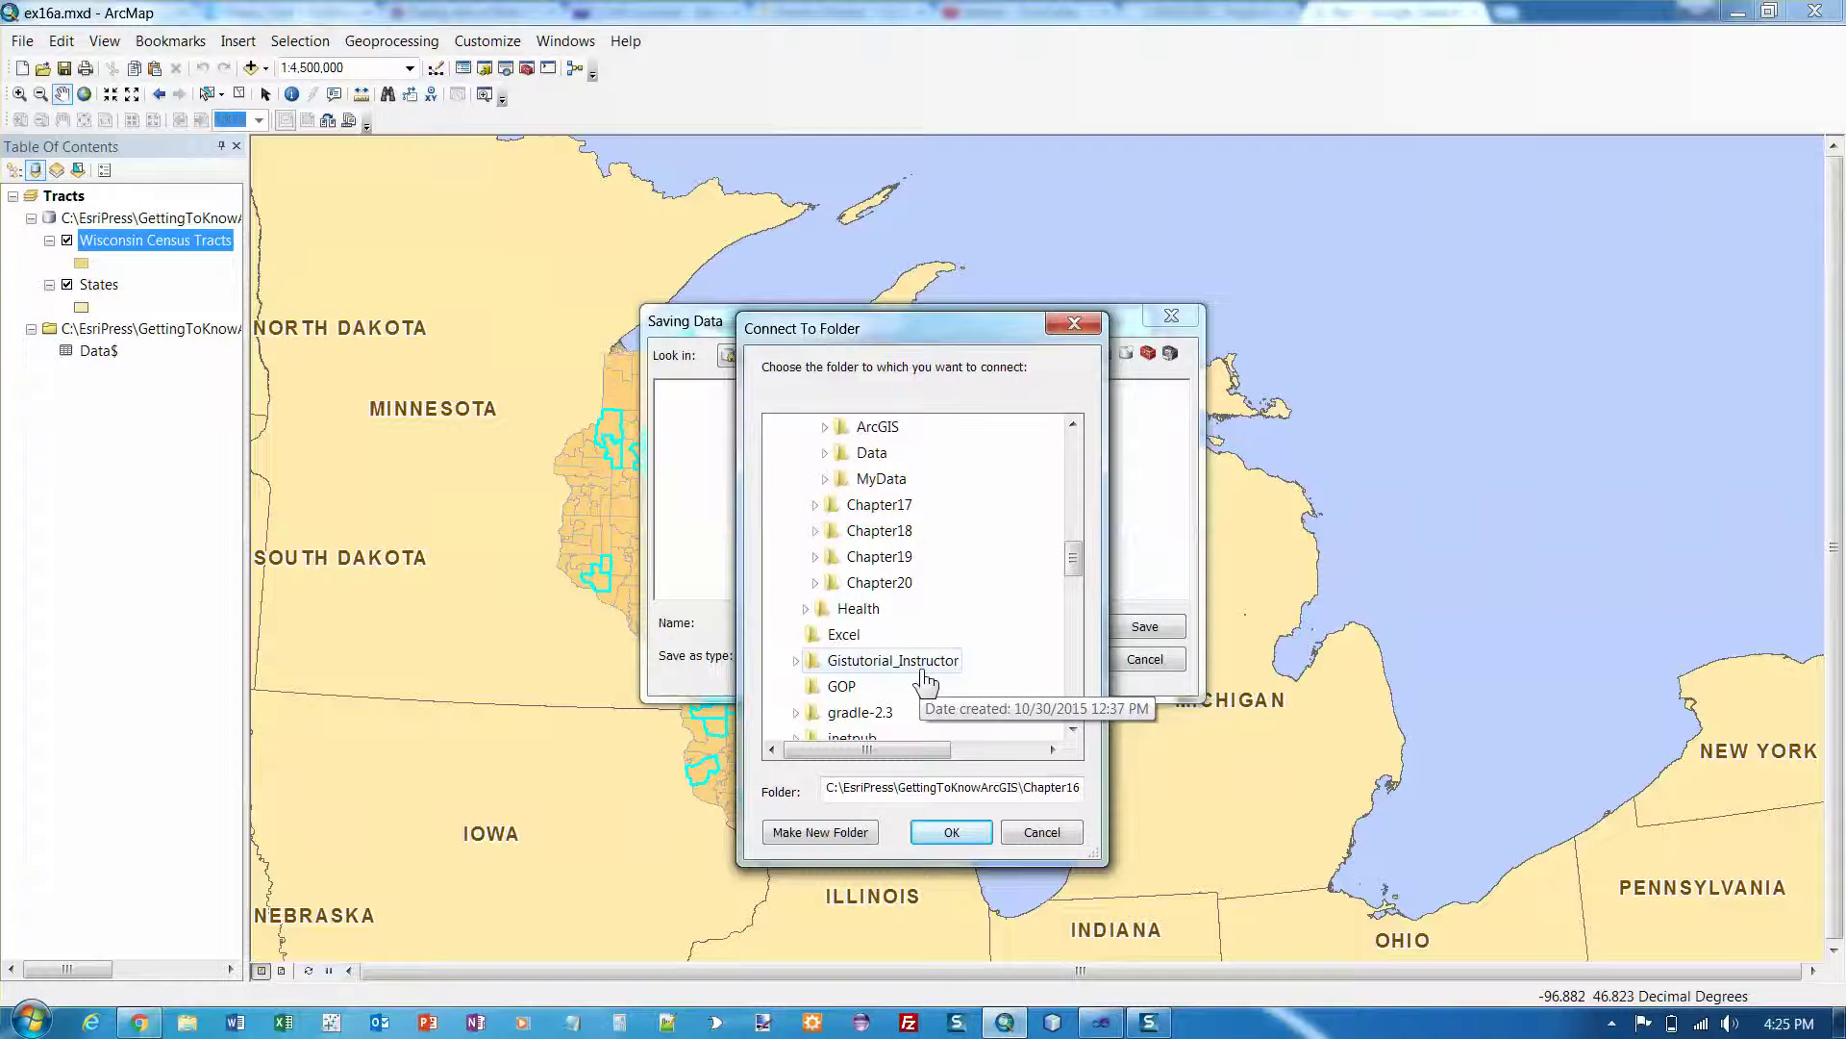
# Try to choose MyWisconsin.gdb as the folder to connect to, and connect to its parent folder MyData instead.
pyautogui.click(876, 483)
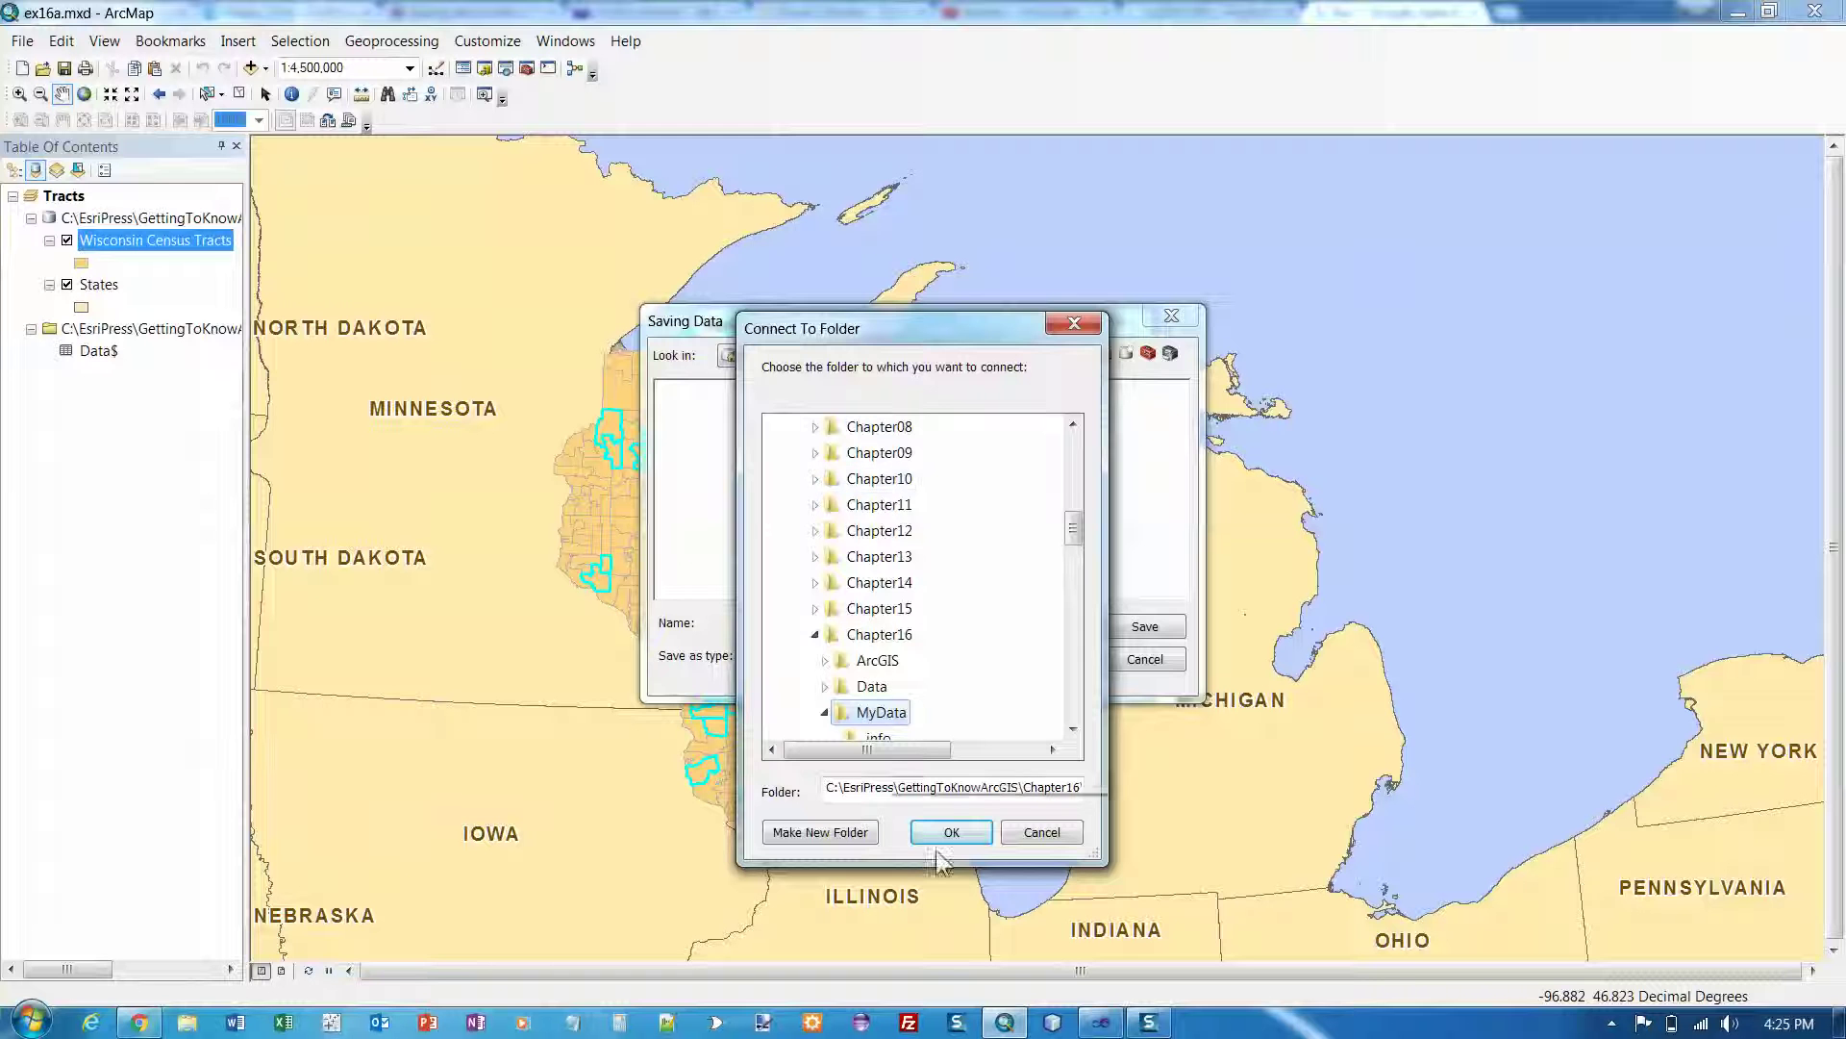
pyautogui.scroll(-2, 933, 731)
pyautogui.click(923, 608)
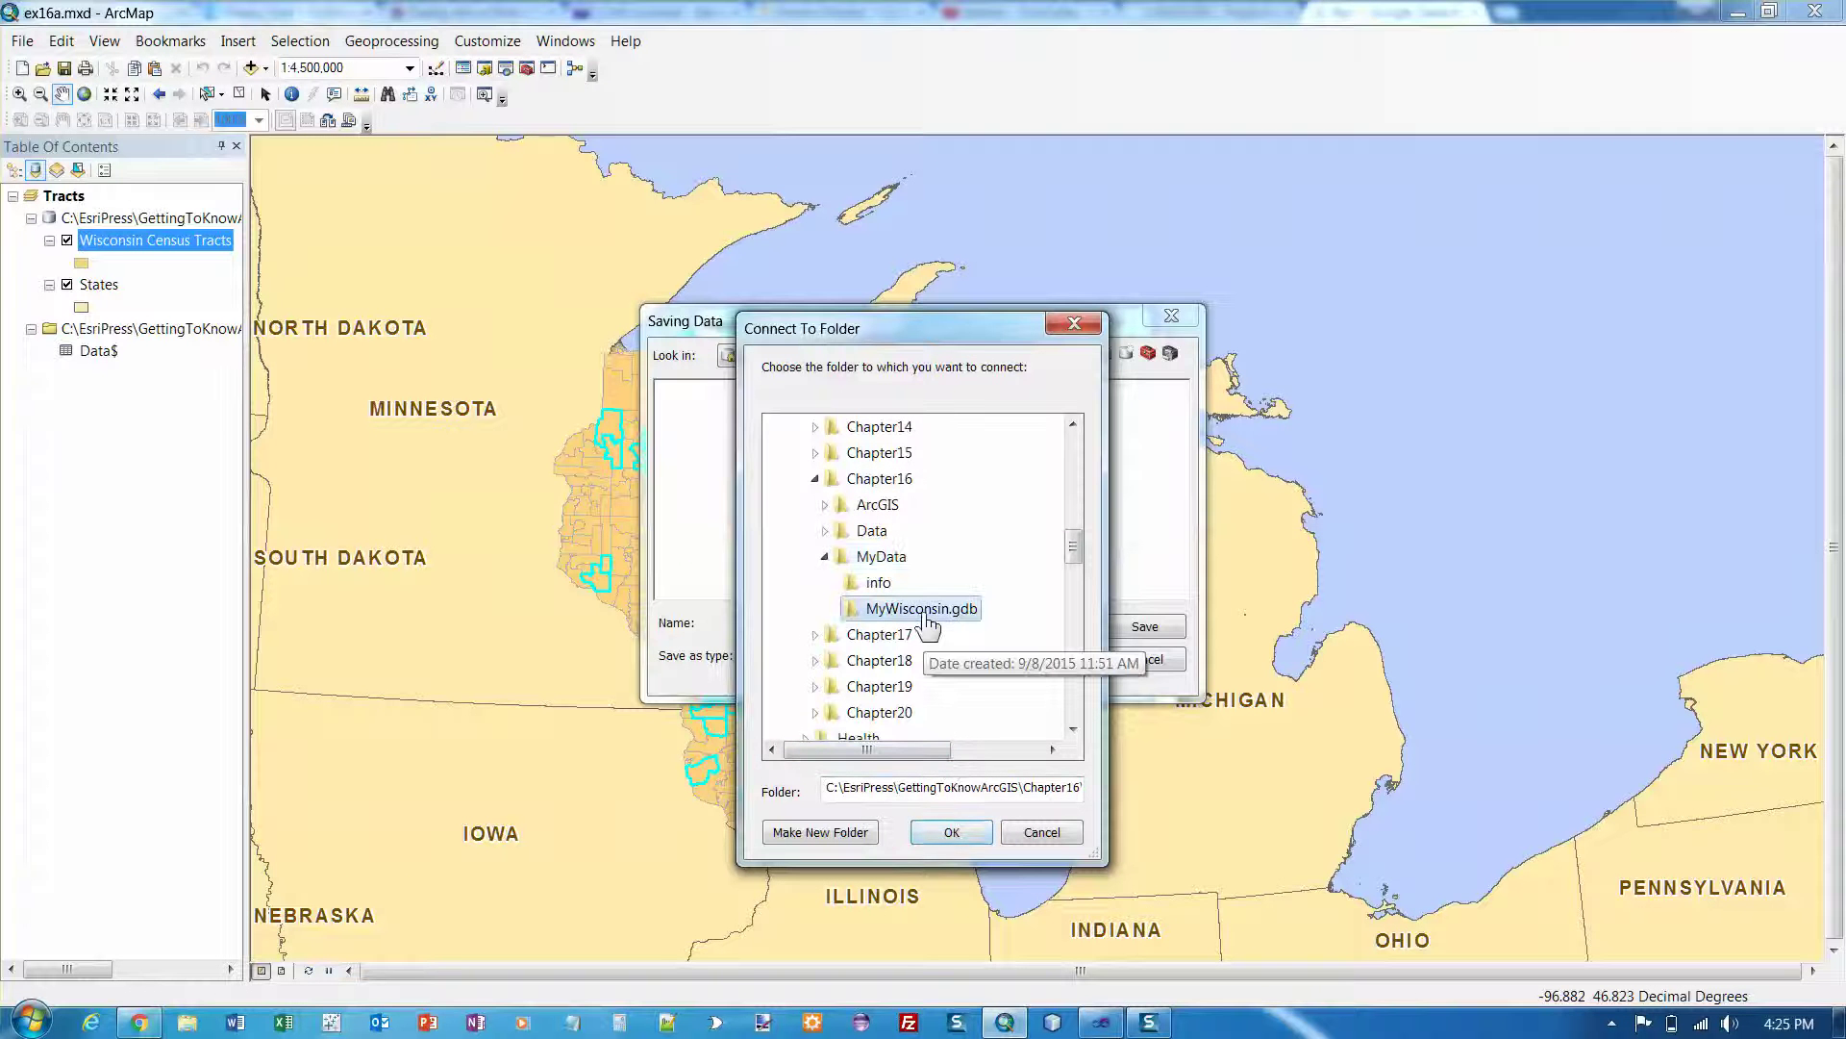
pyautogui.click(944, 831)
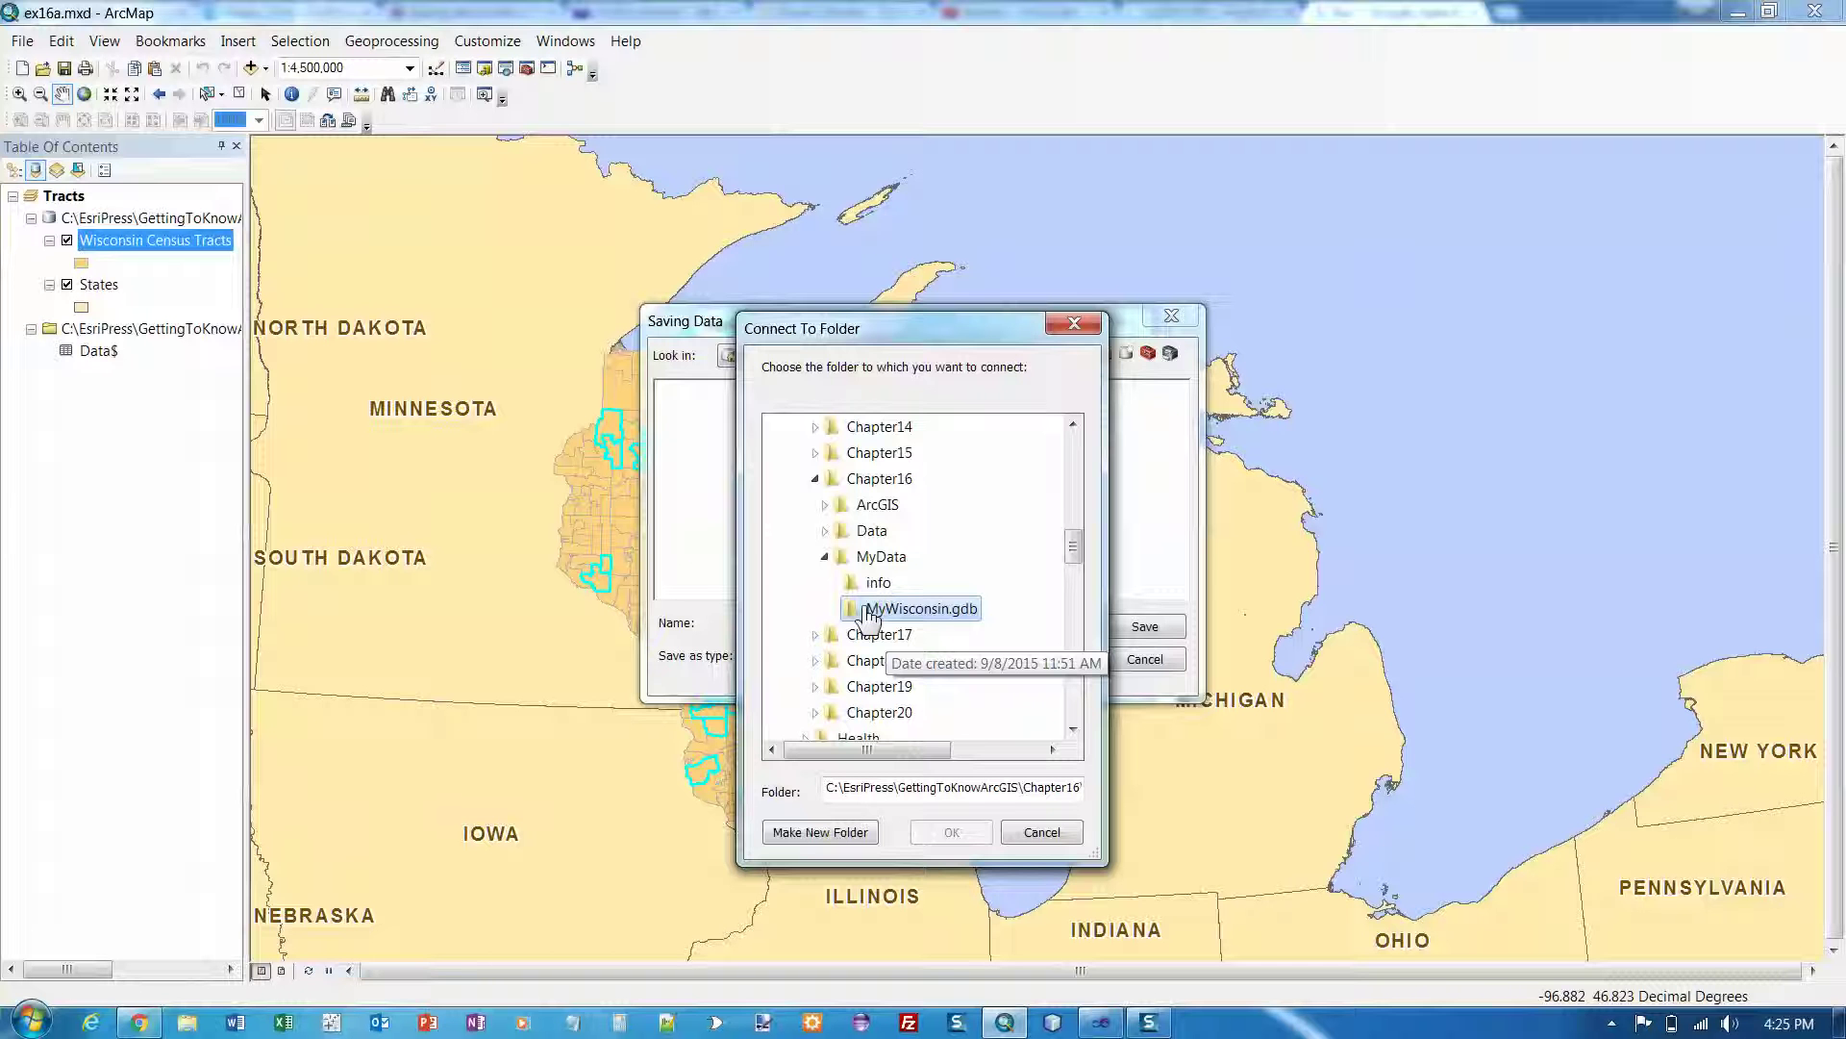
pyautogui.click(870, 560)
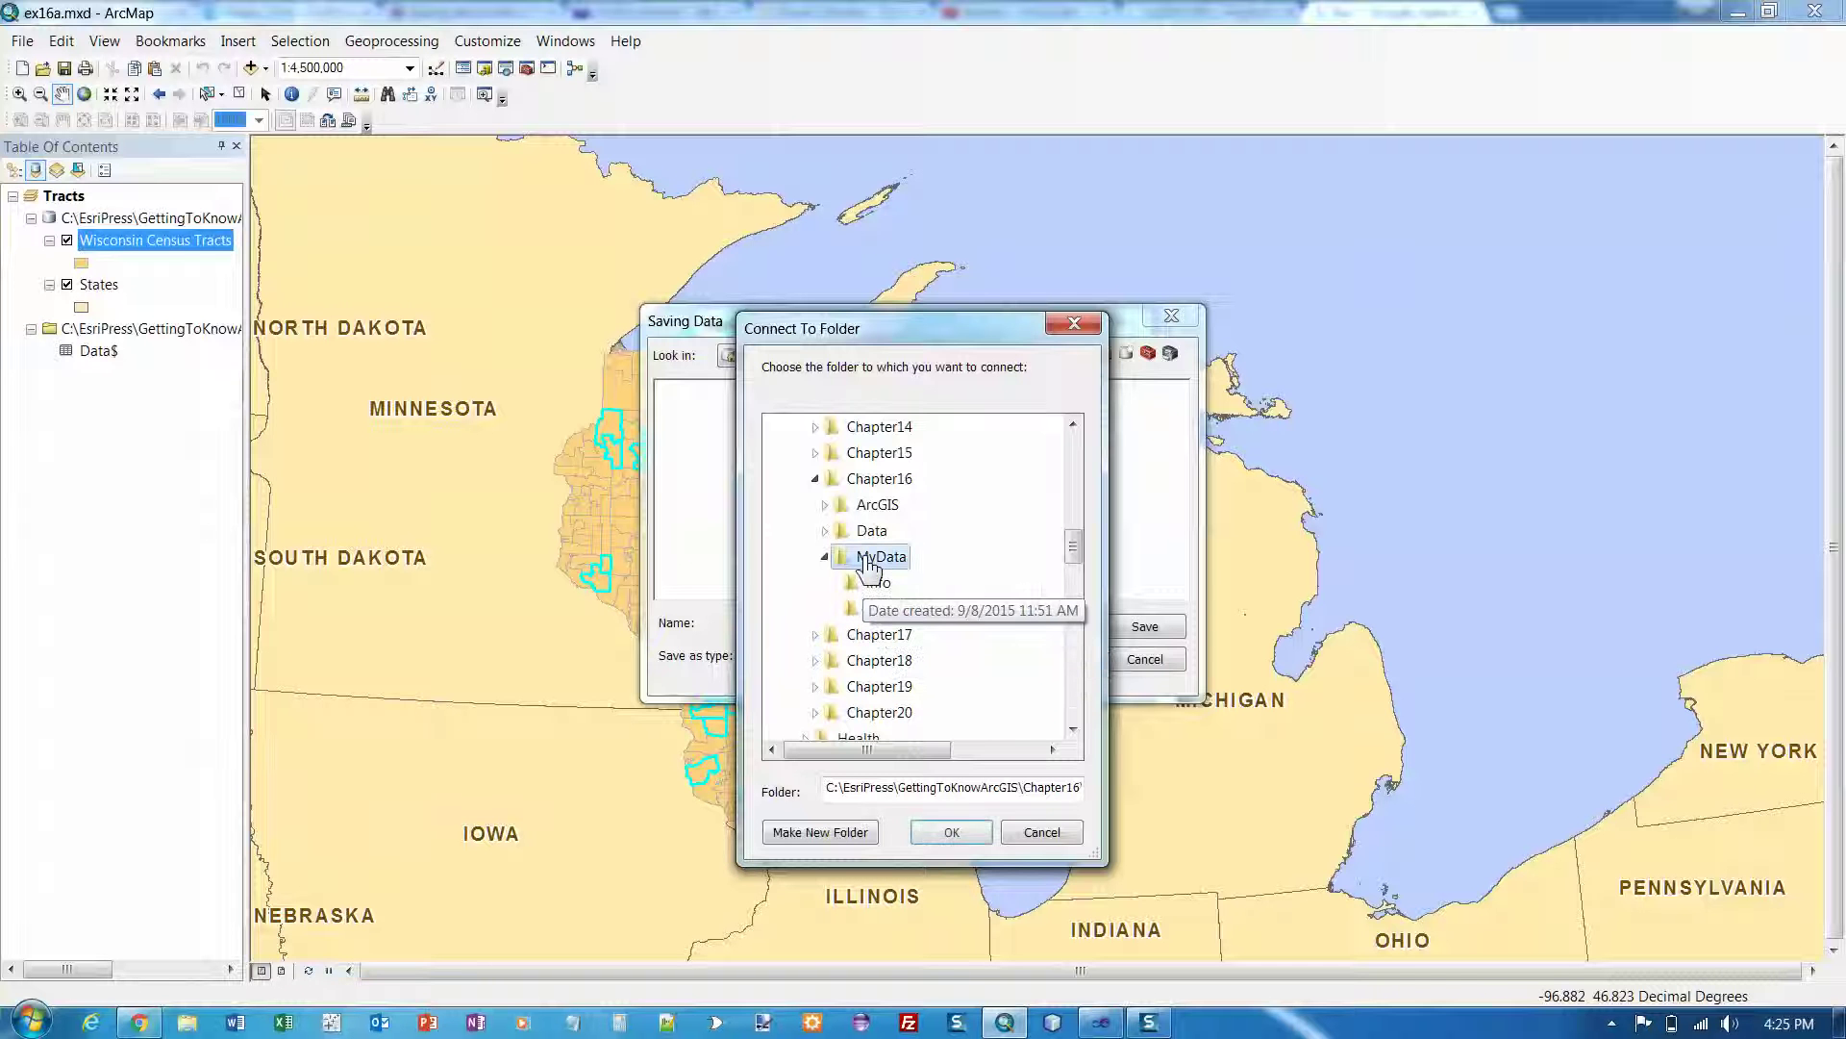
pyautogui.click(950, 832)
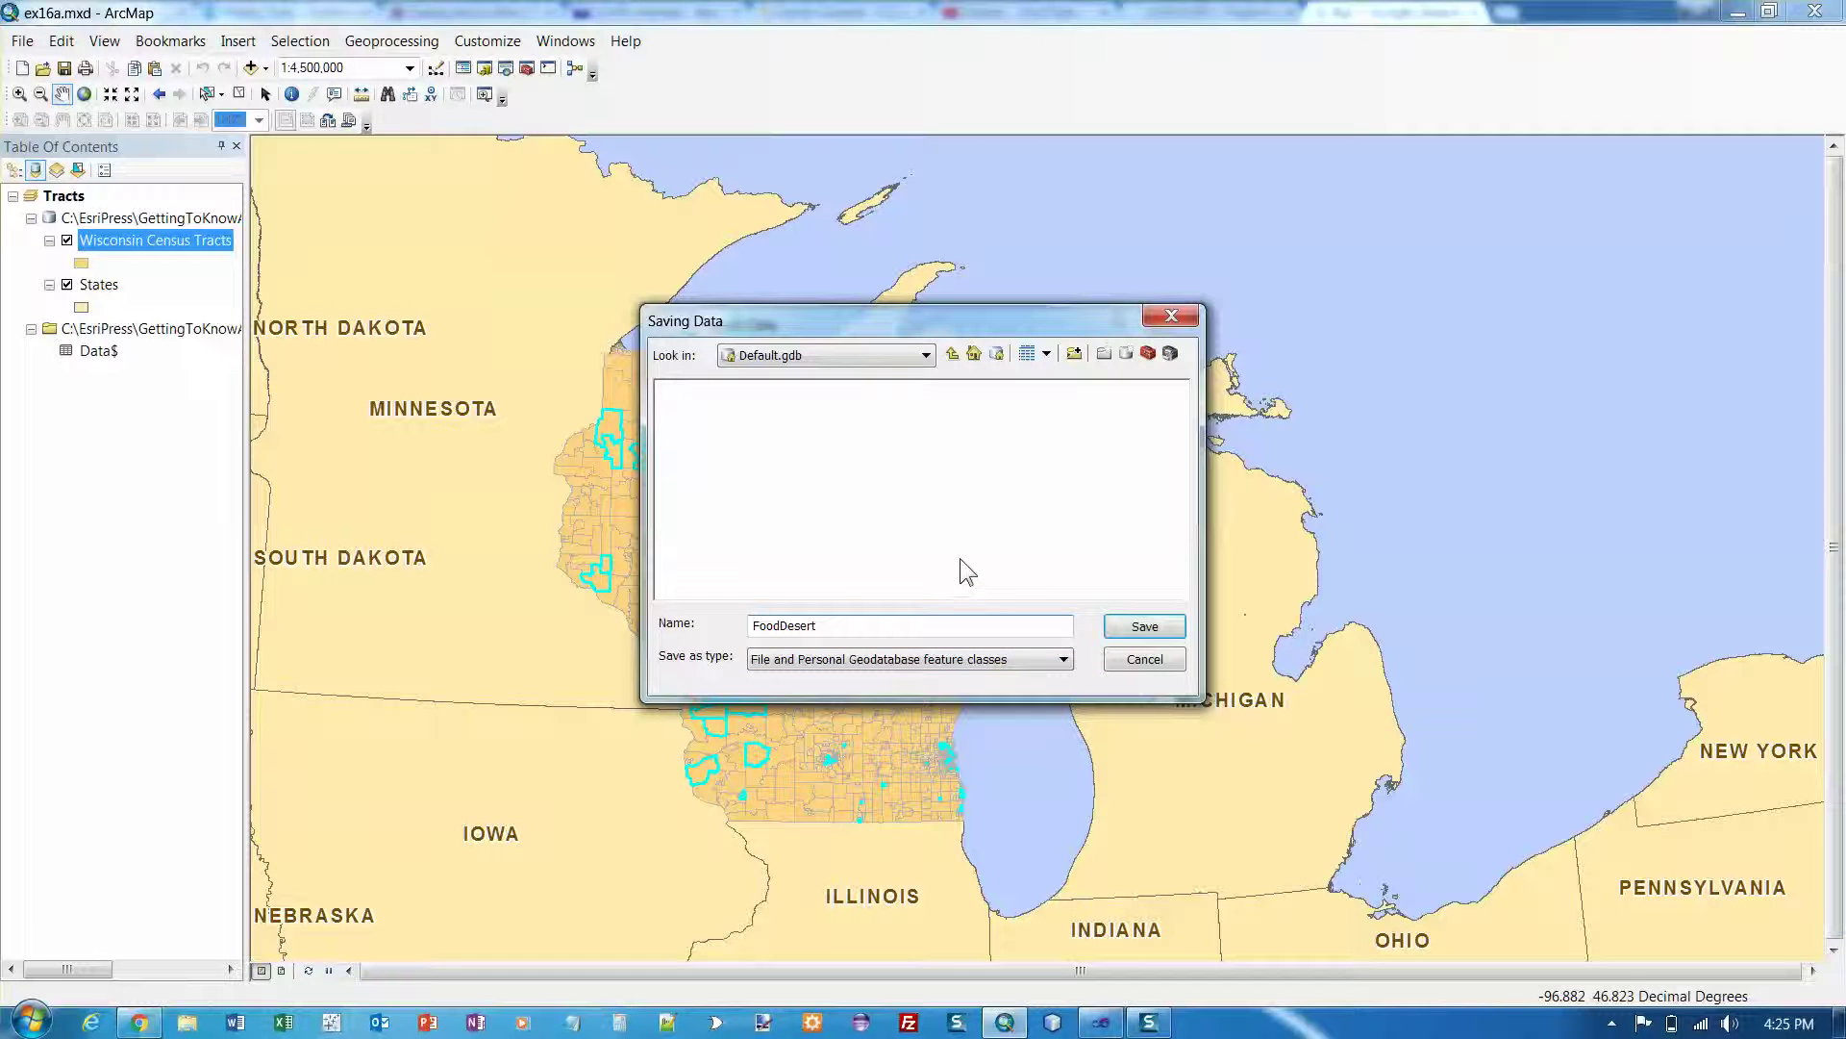
# Save the output feature class as FoodDesert inside MyWisconsin.gdb in Chapter16's MyData folder.
pyautogui.click(926, 355)
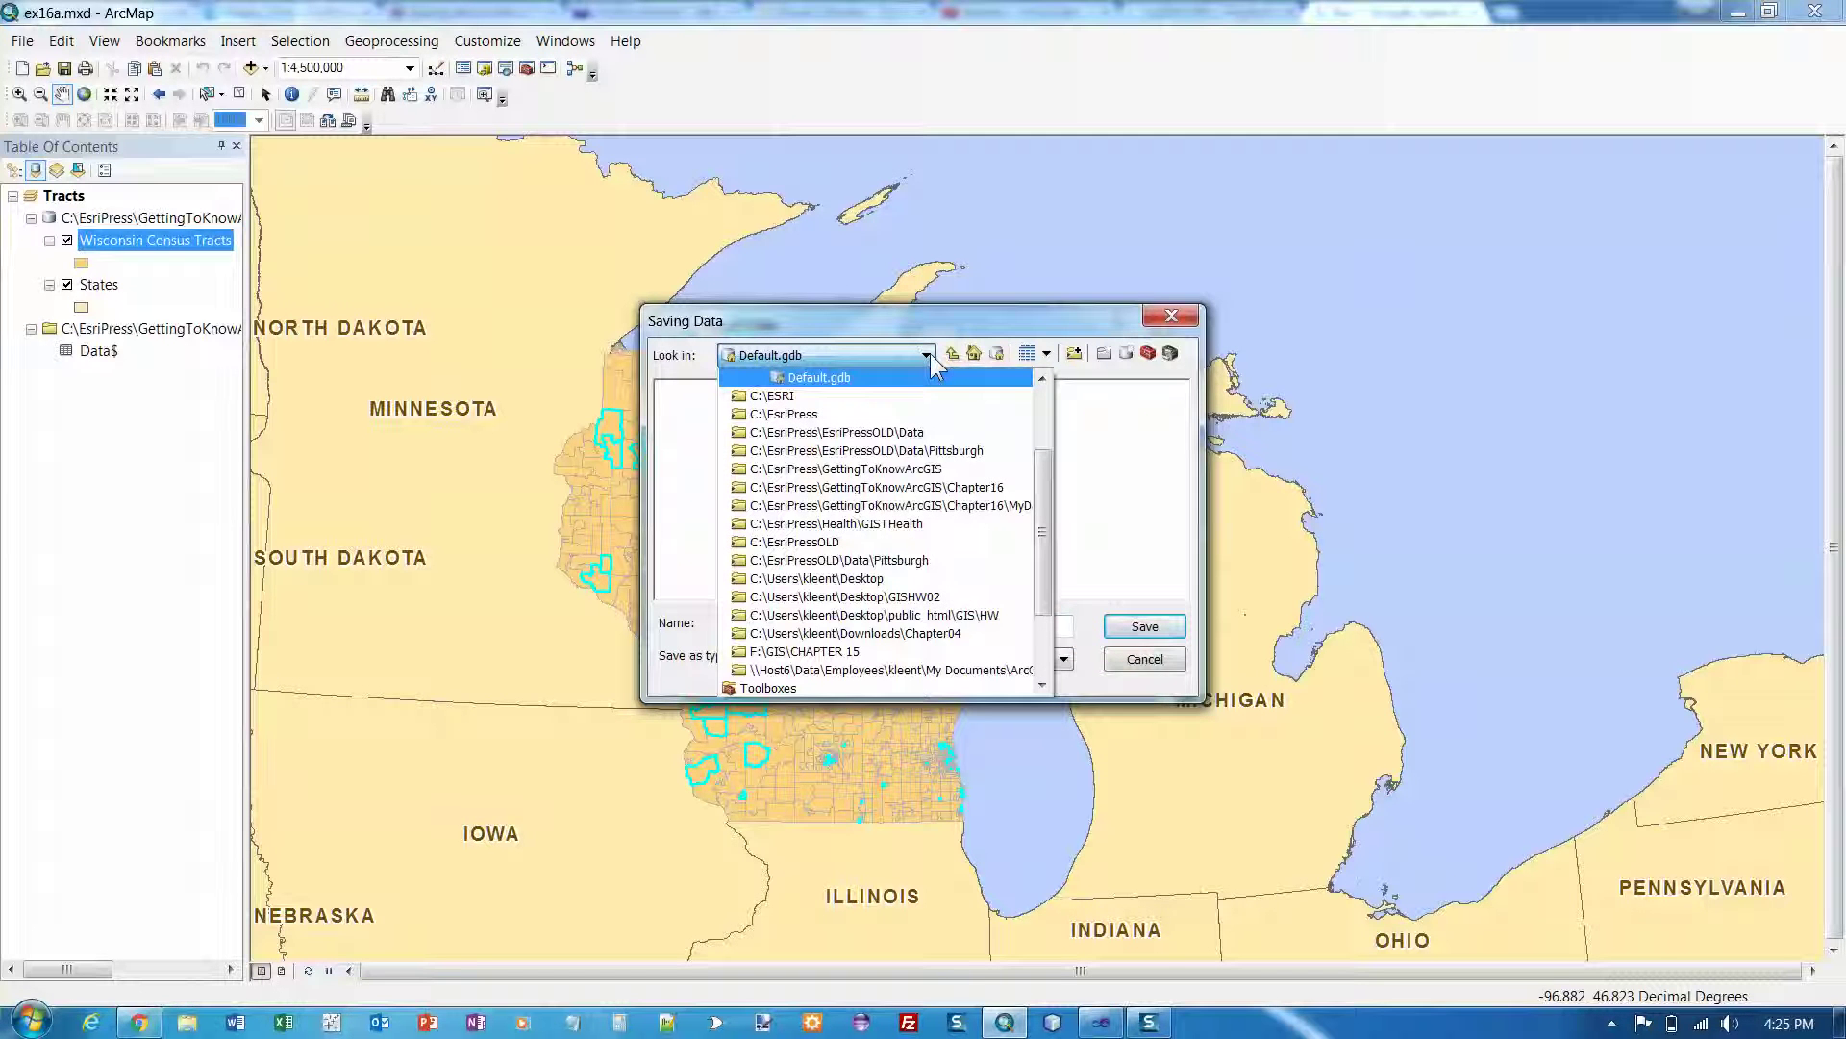
pyautogui.click(969, 504)
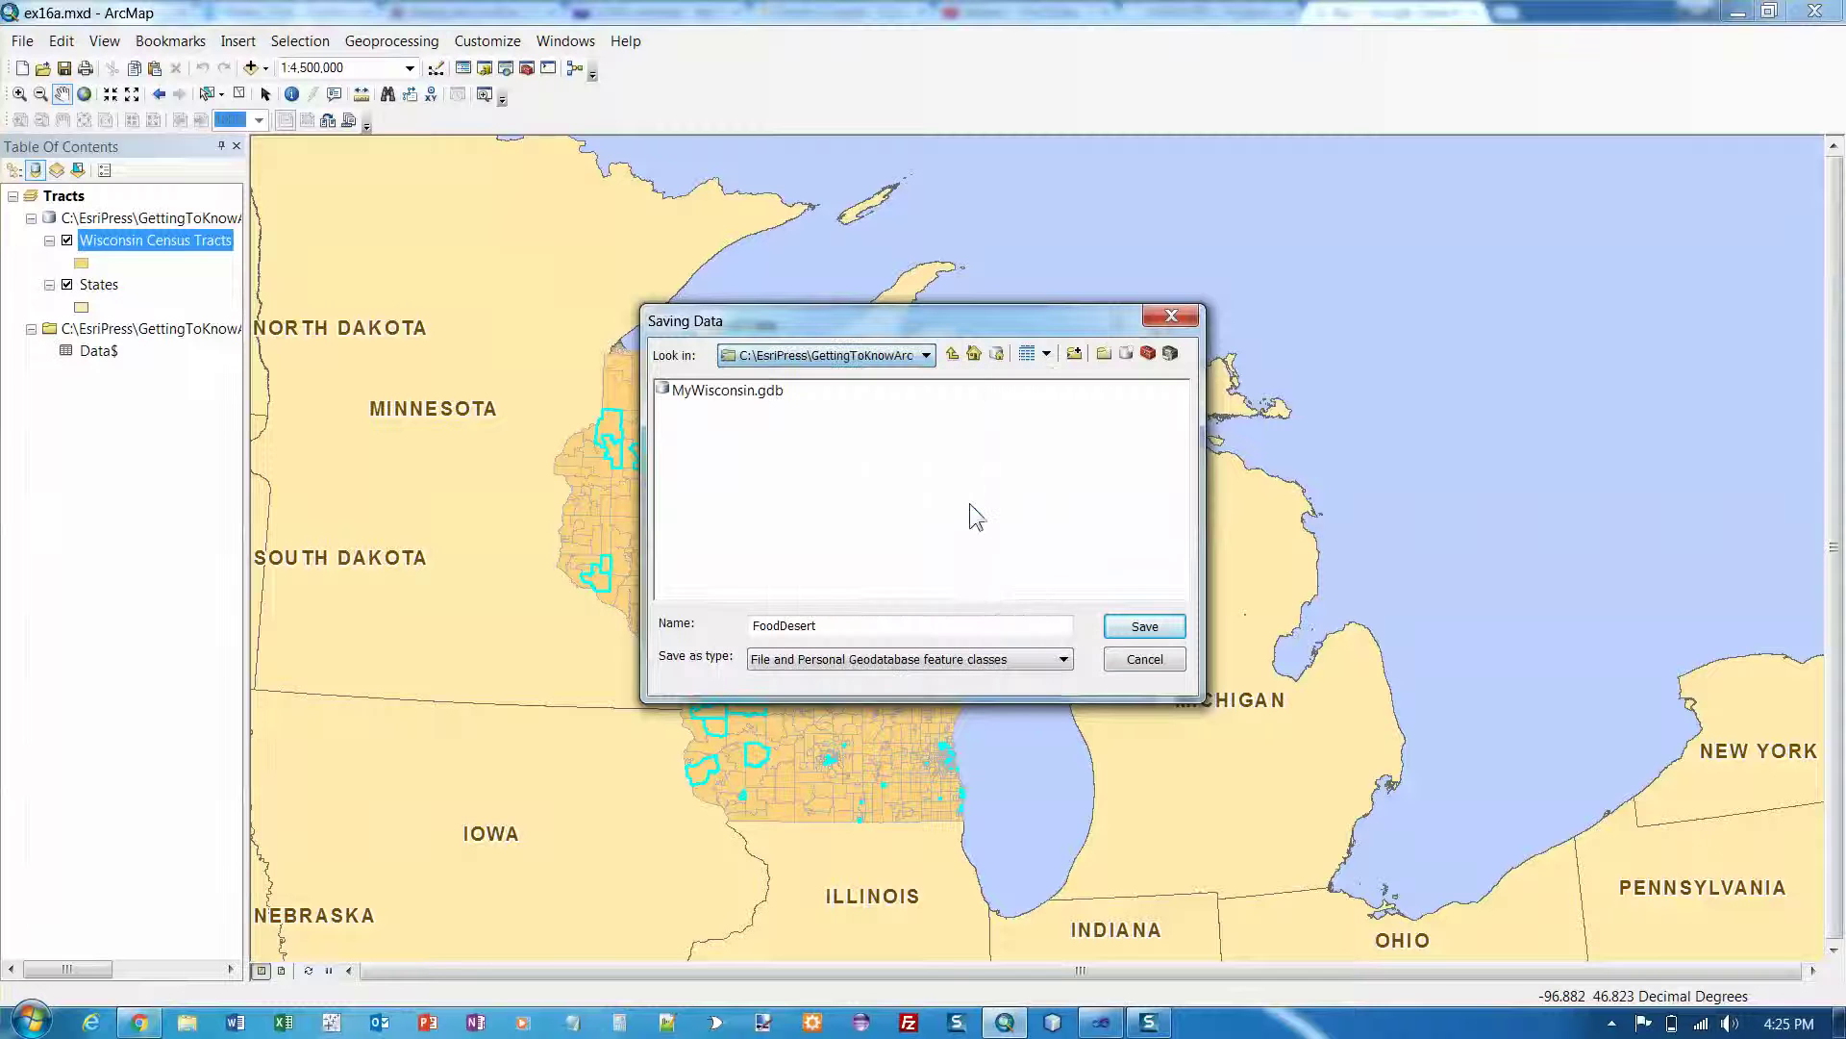
pyautogui.doubleClick(733, 396)
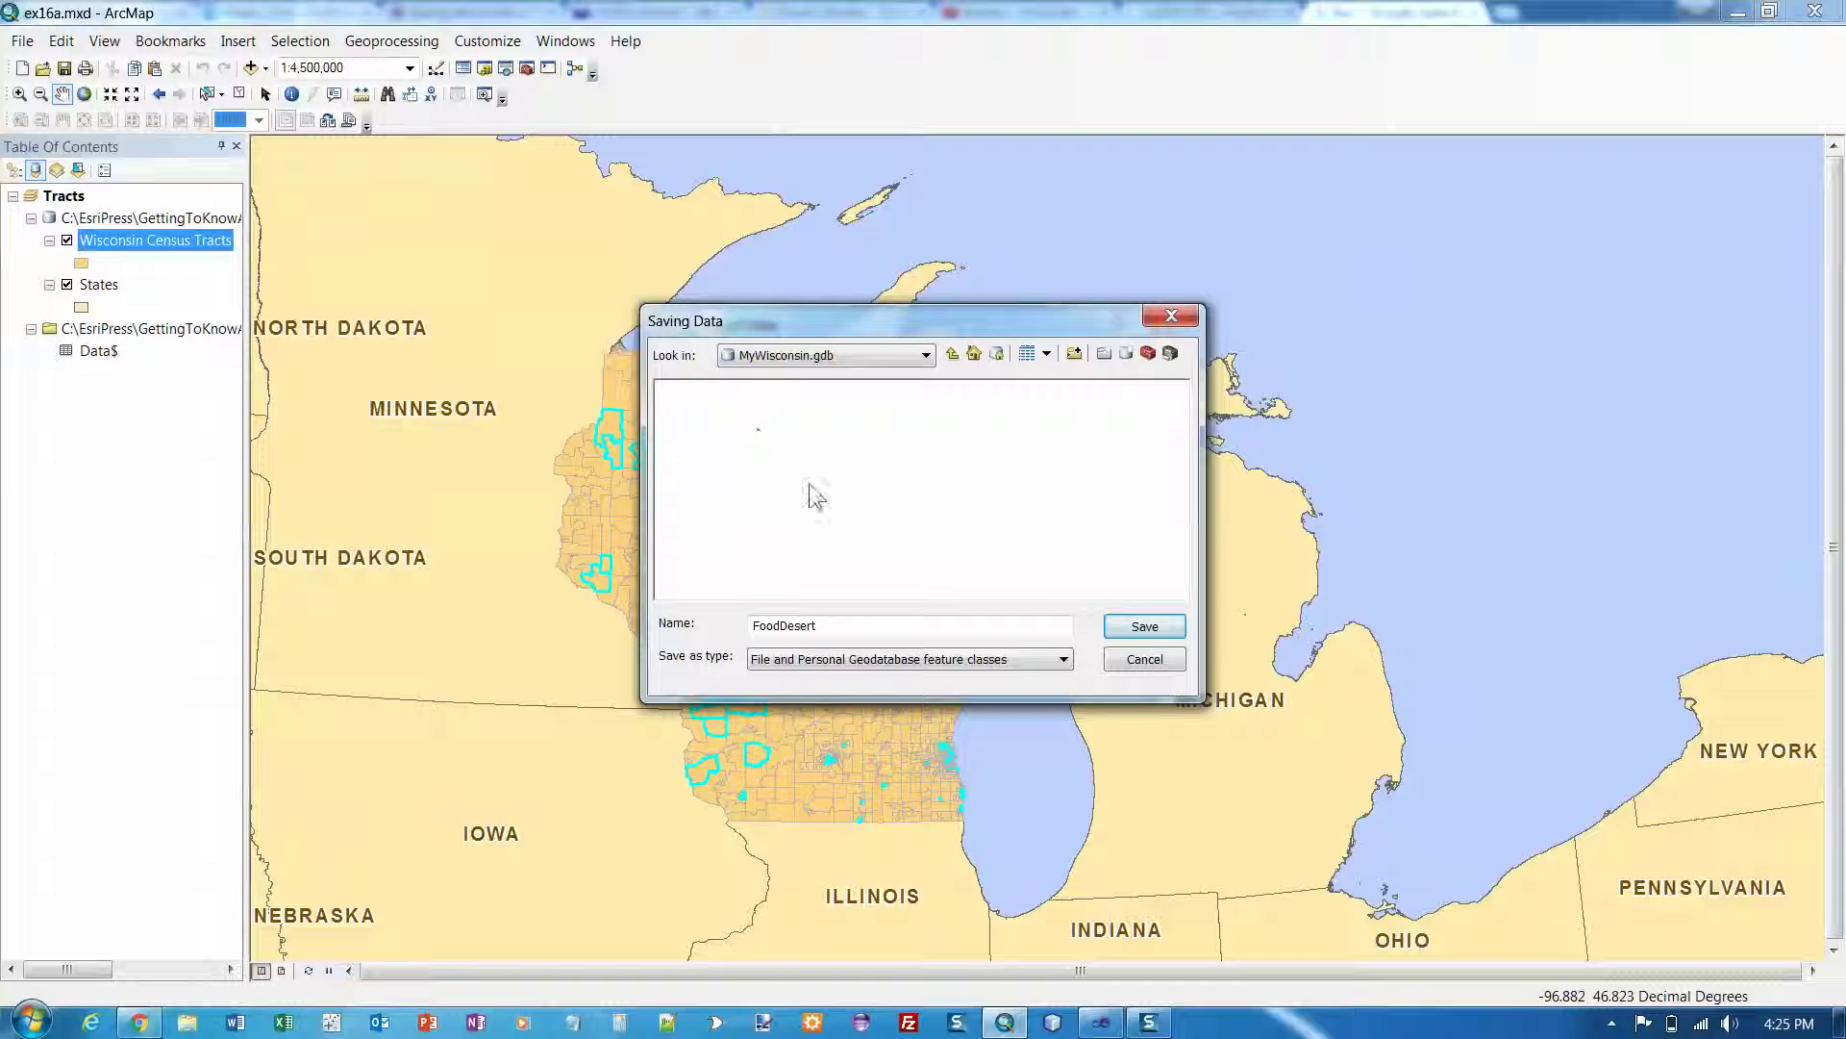
pyautogui.click(1132, 625)
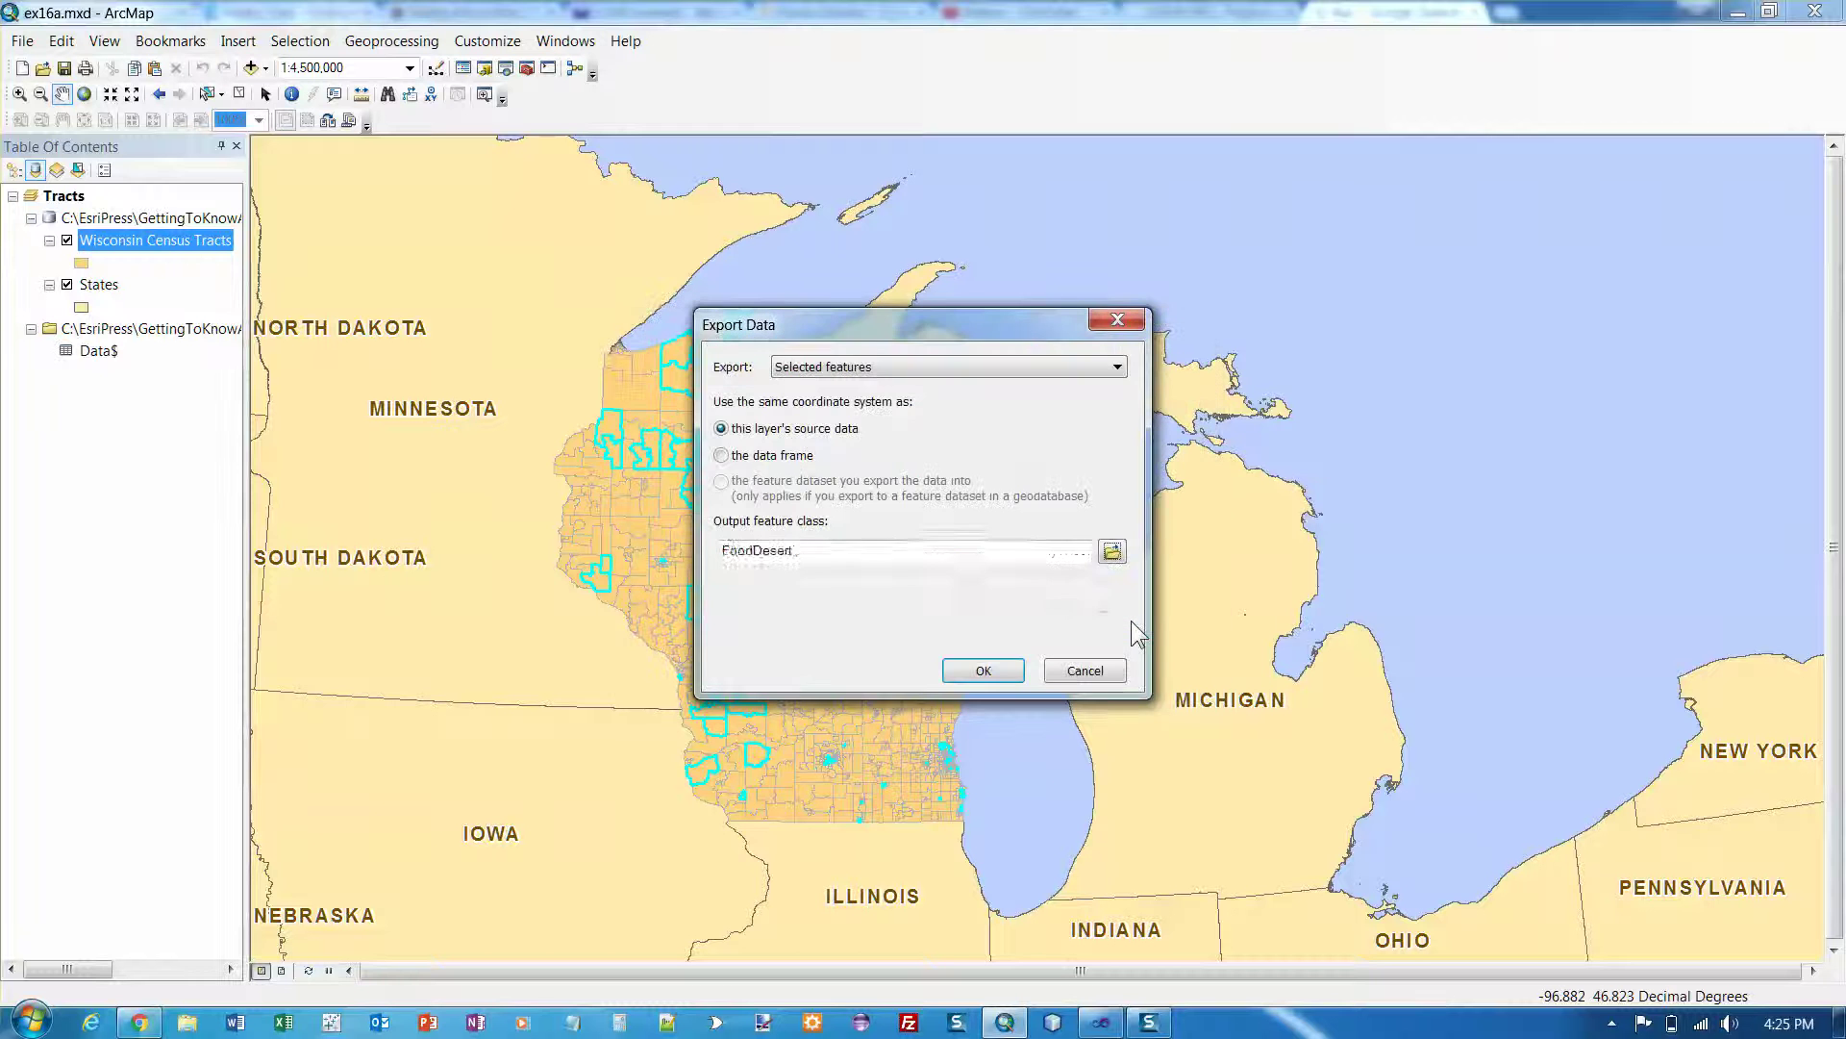
# Export the selected tracts, adding the exported data to the map as a layer, and clear the selected features.
pyautogui.click(982, 670)
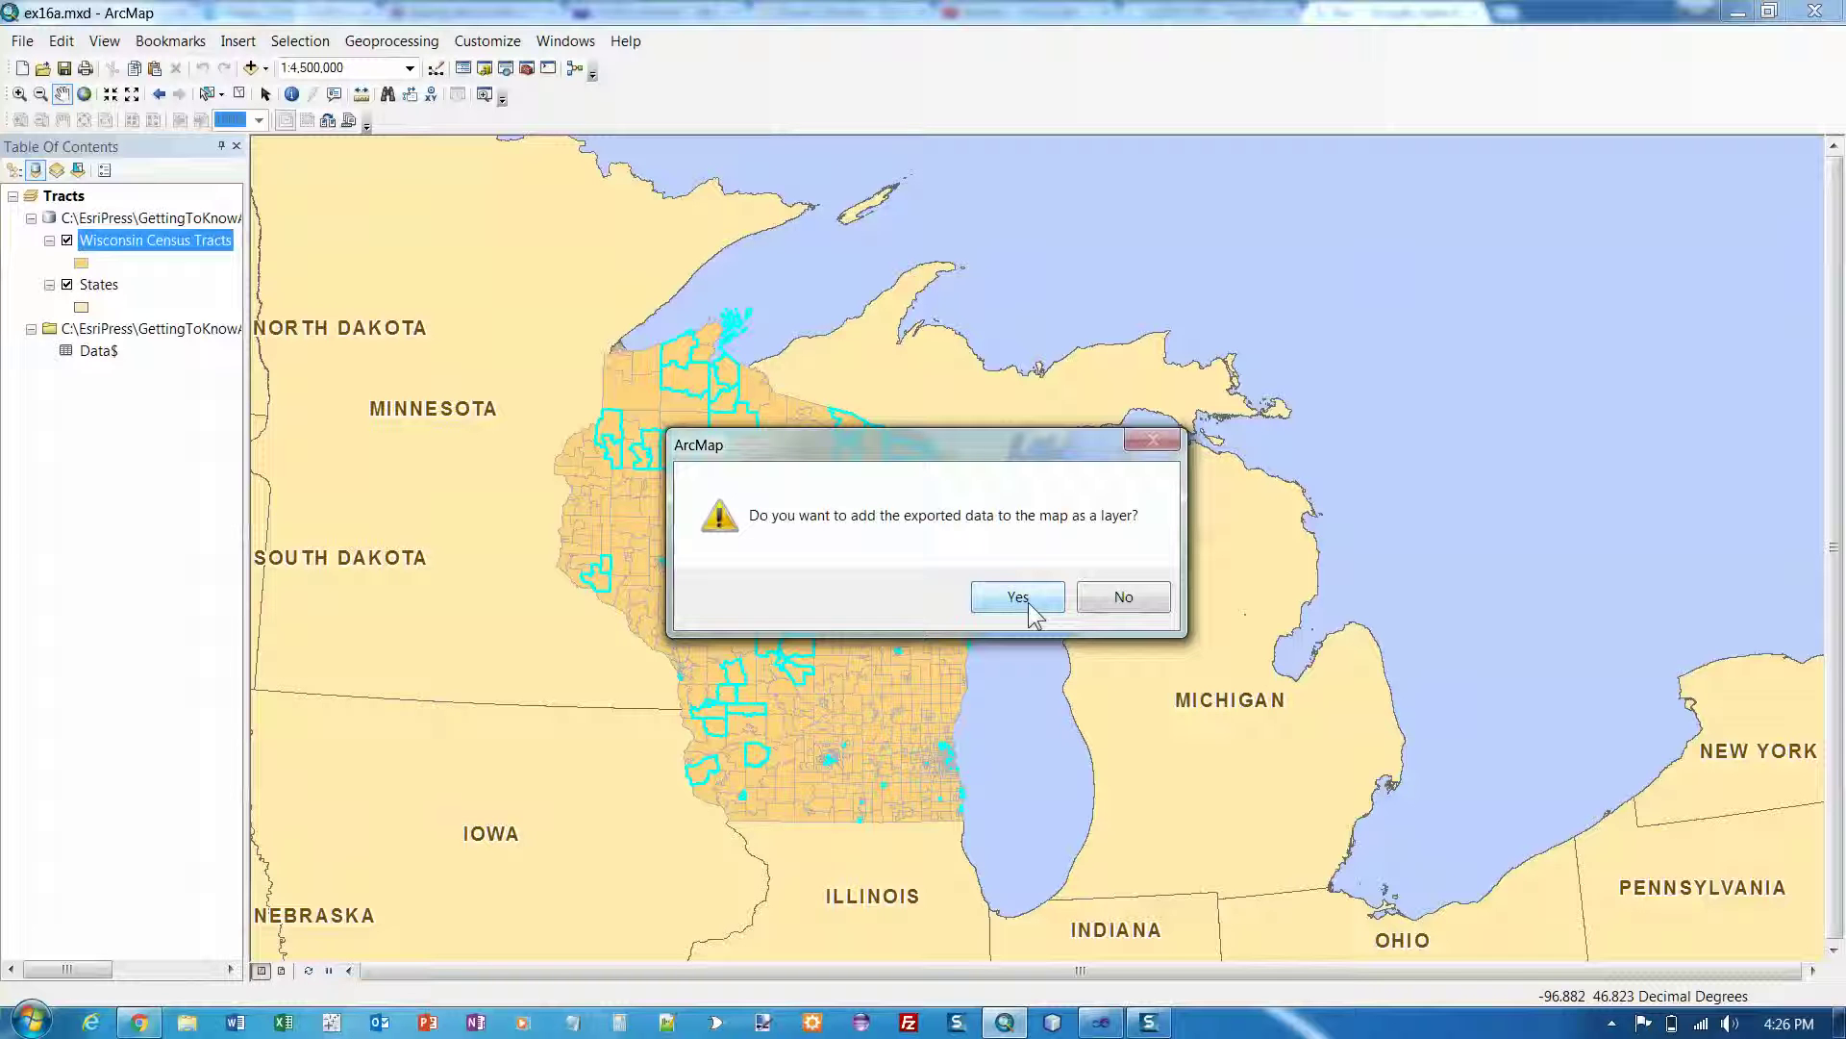
pyautogui.click(1019, 597)
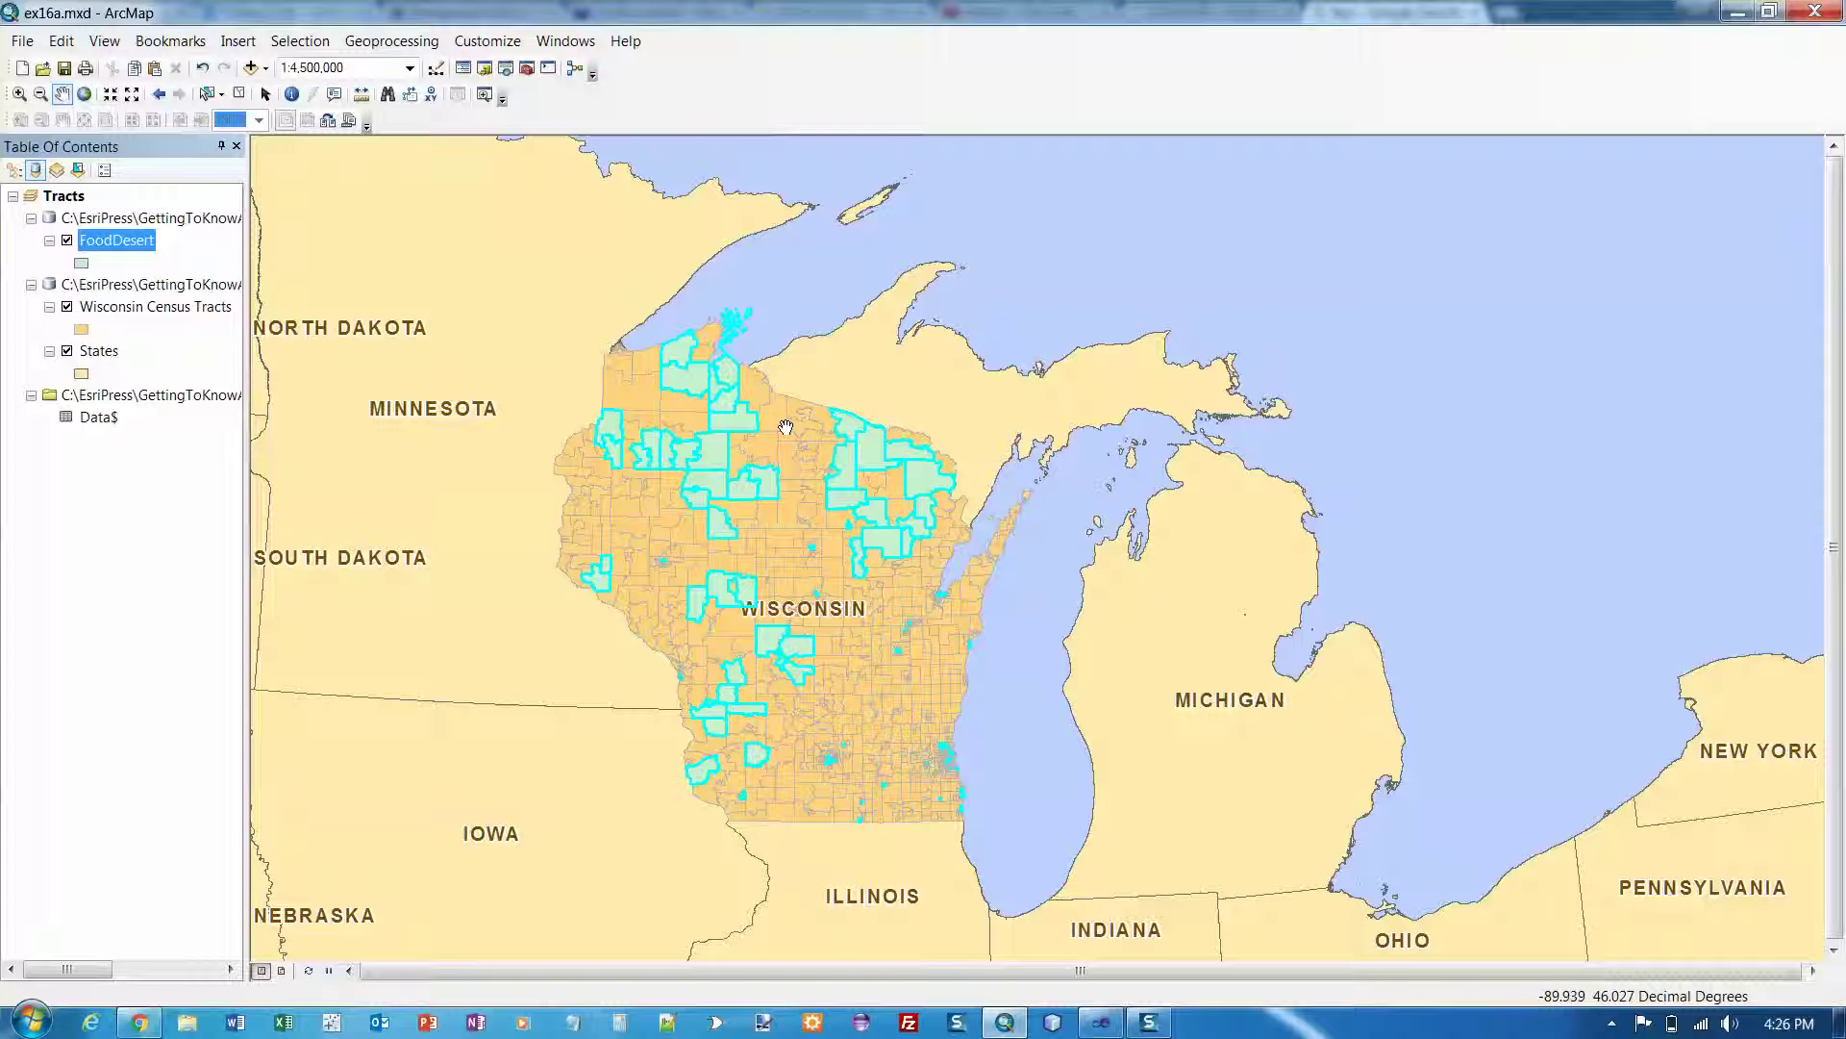
pyautogui.click(302, 43)
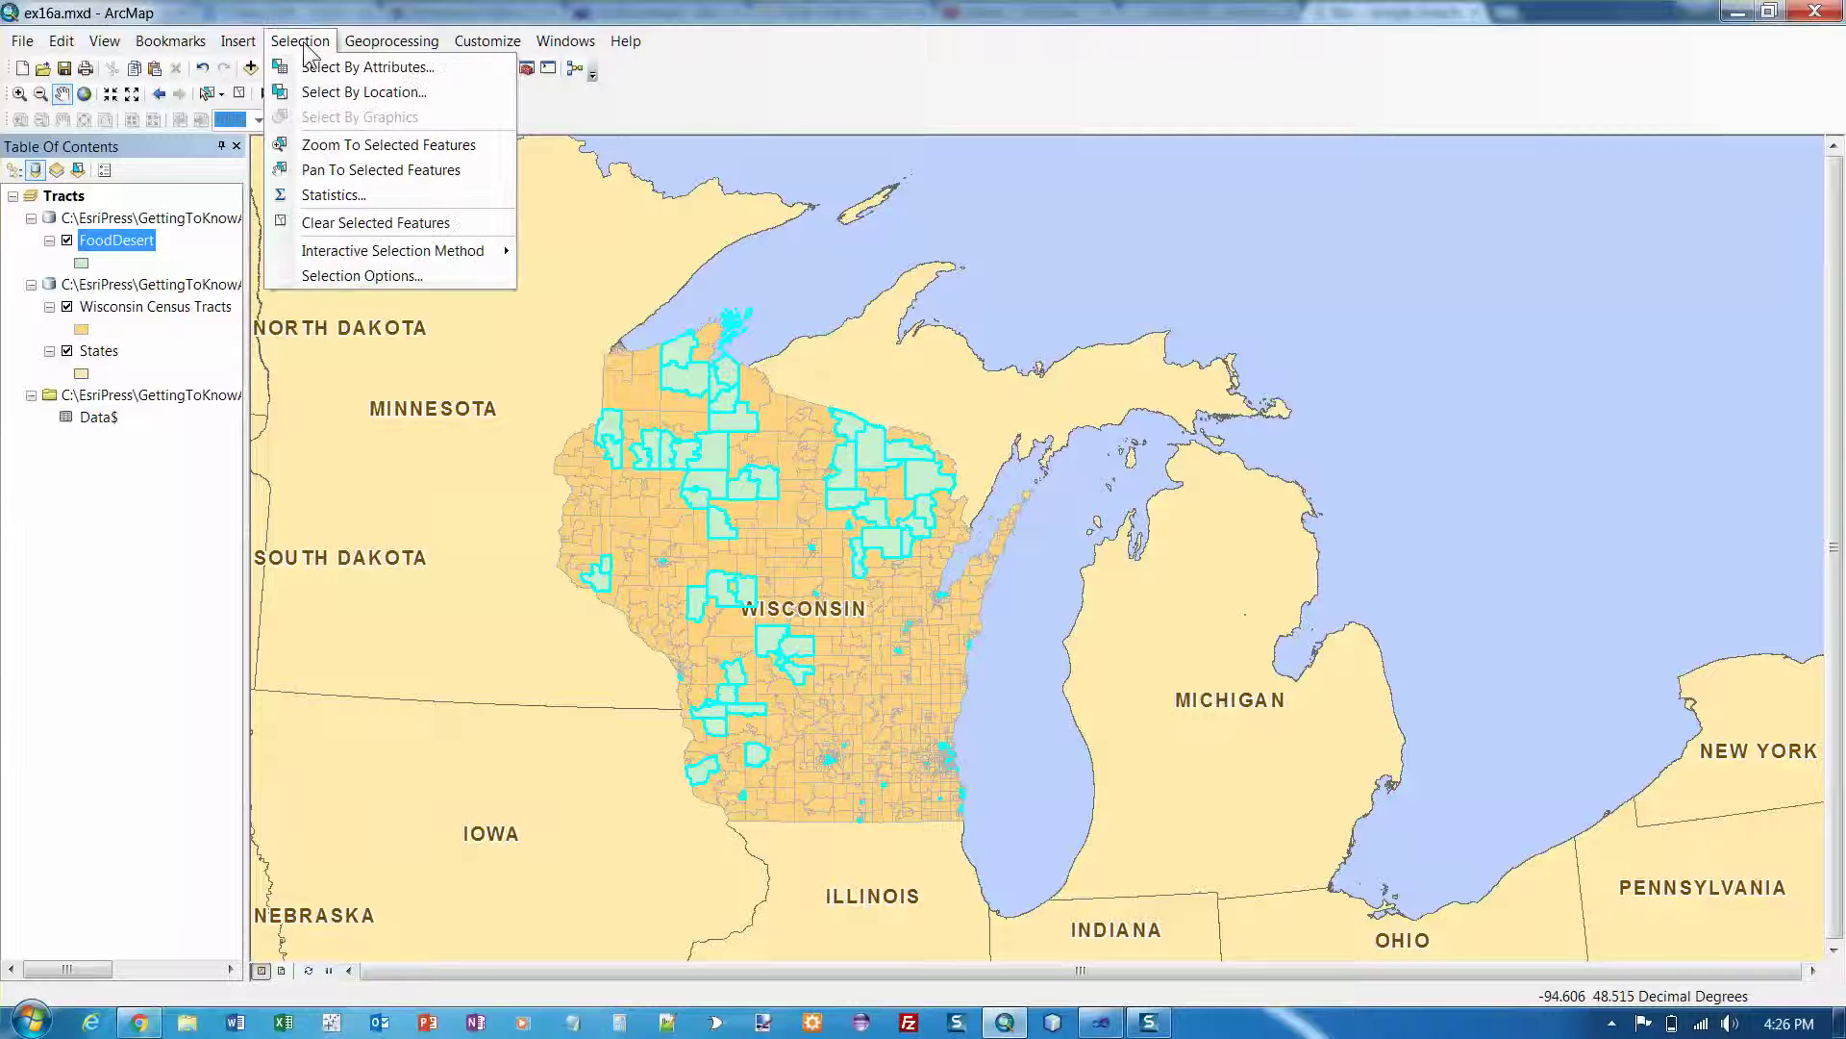
pyautogui.click(370, 222)
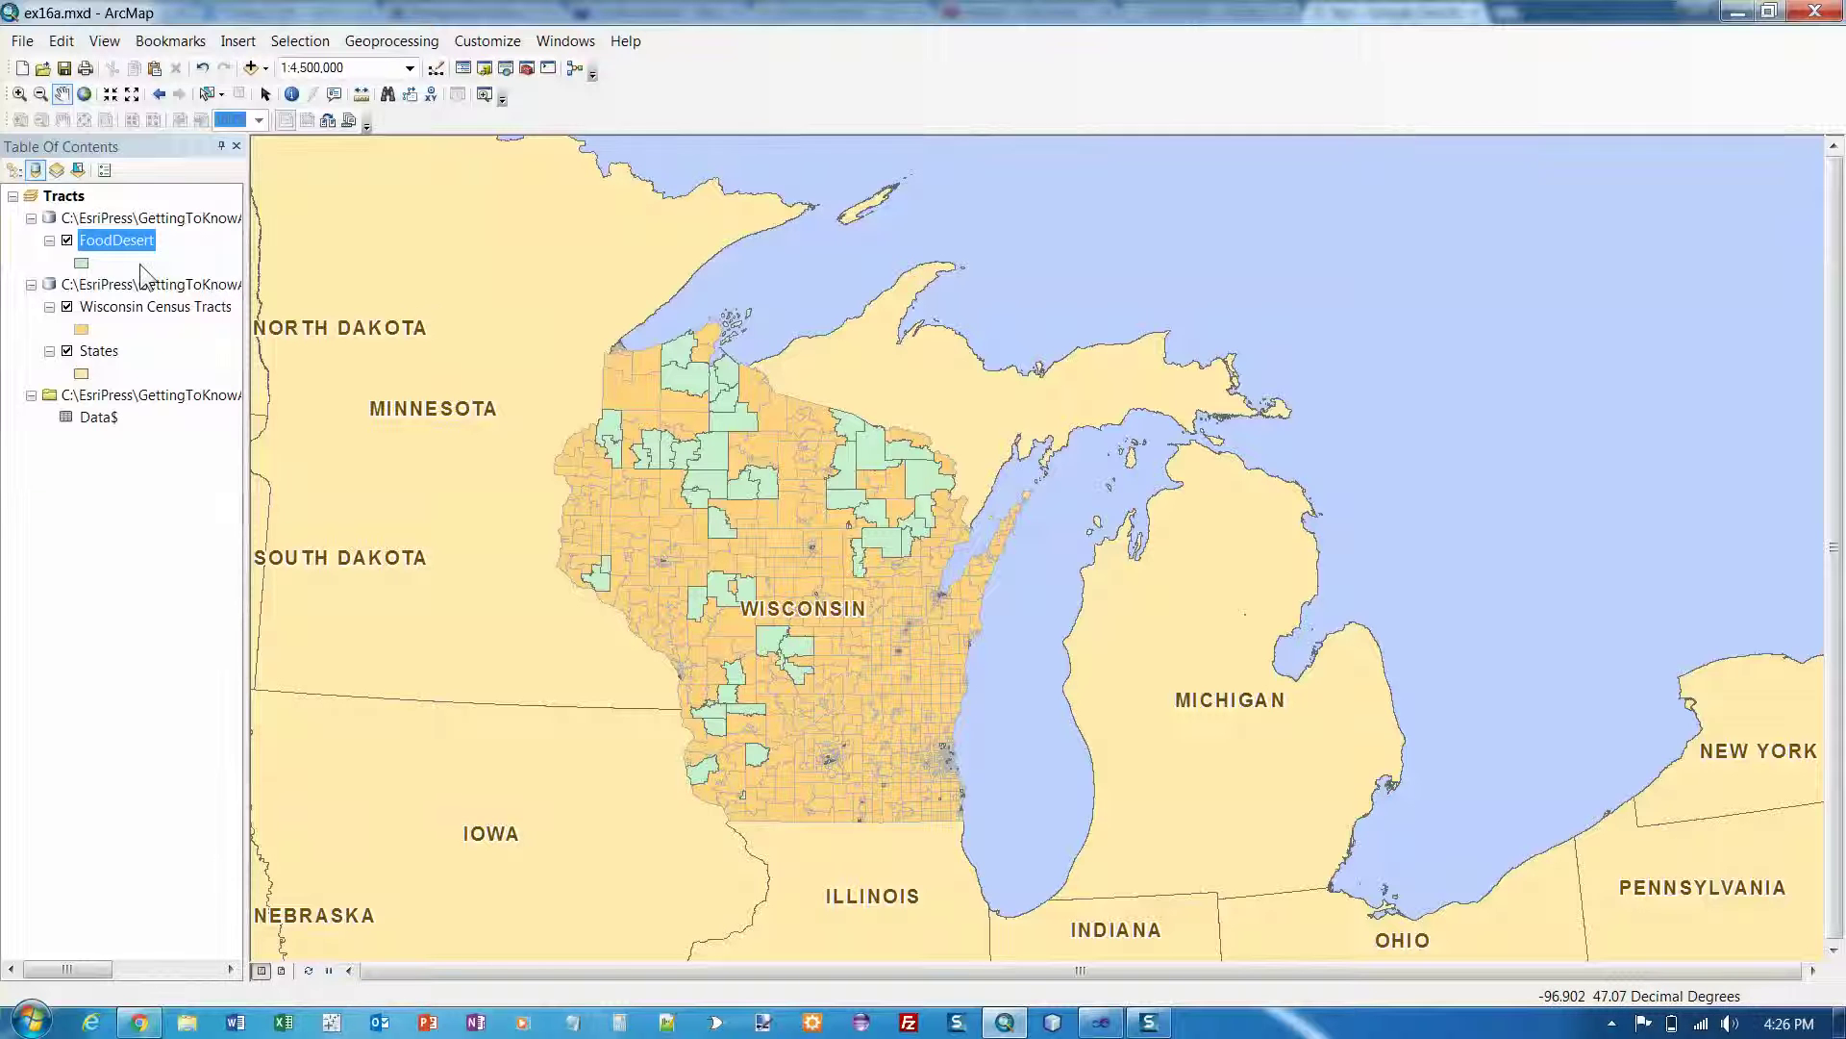
# Rename the FoodDesert layer by adding Wisconsin at the start of its name.
pyautogui.click(106, 240)
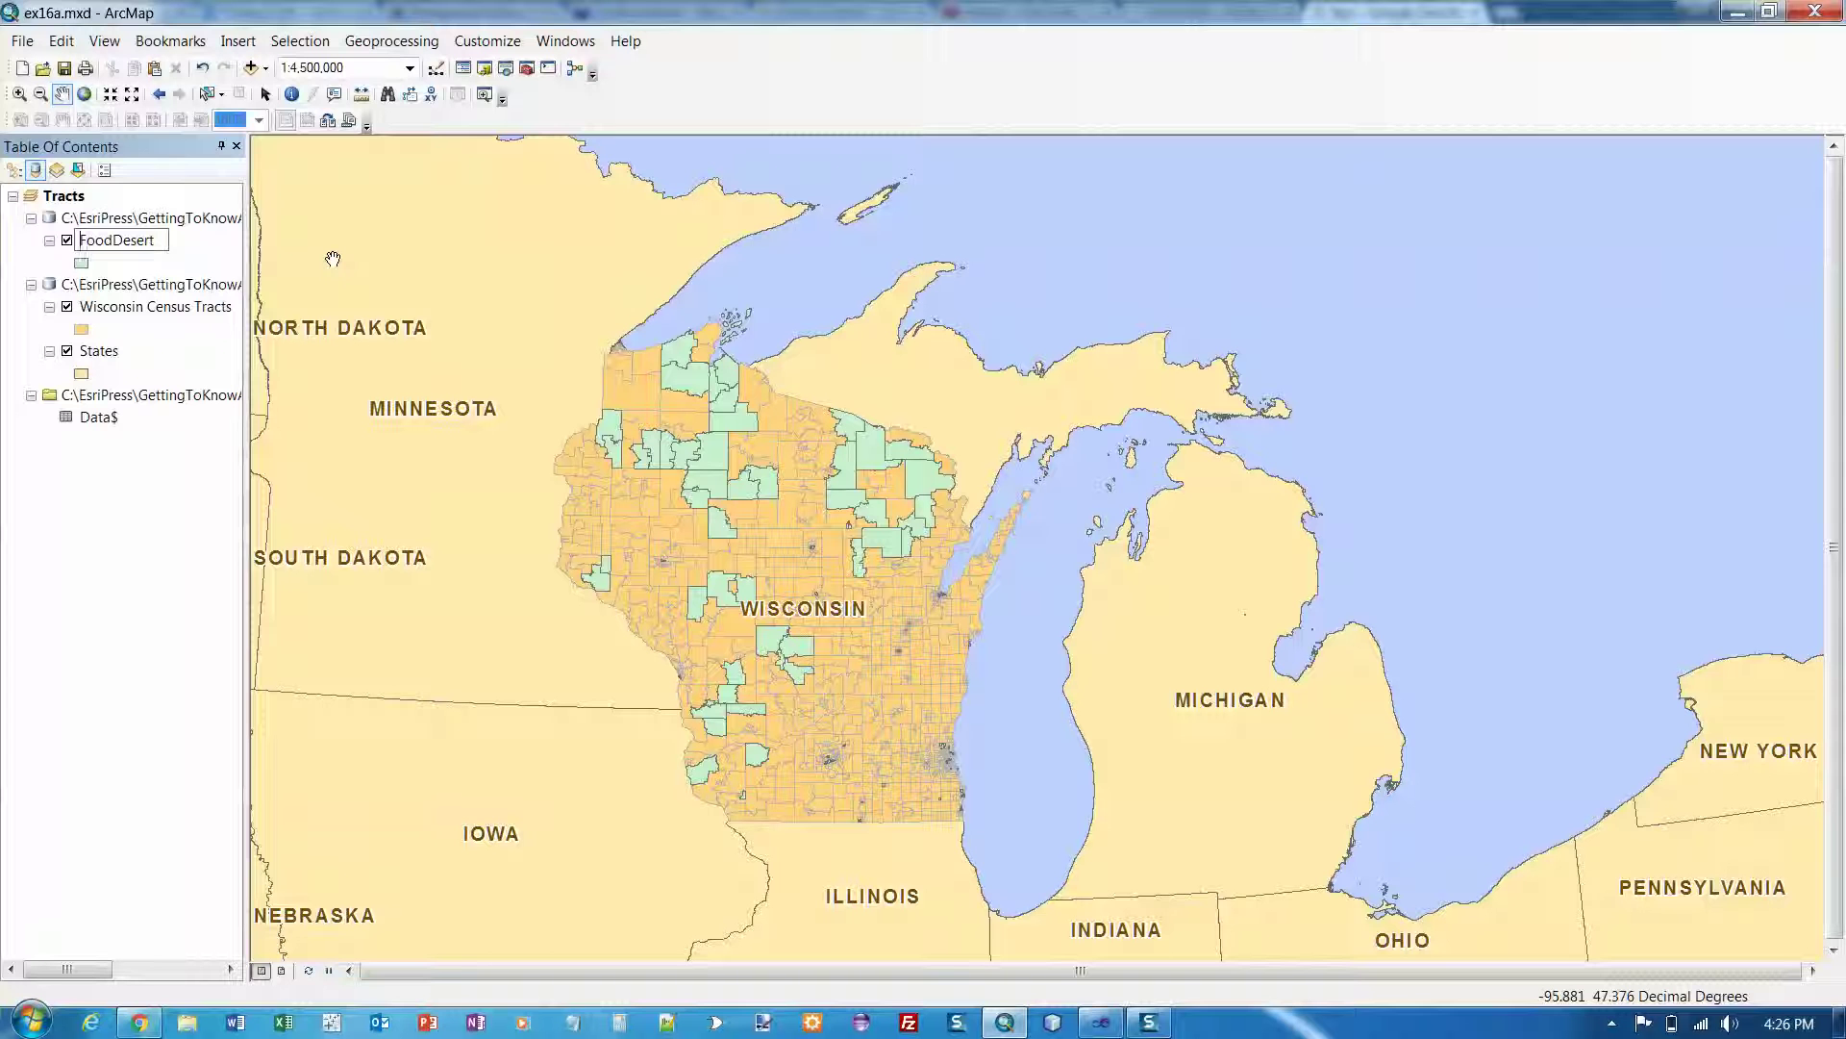
pyautogui.press('Home')
pyautogui.write('Wisconsin')
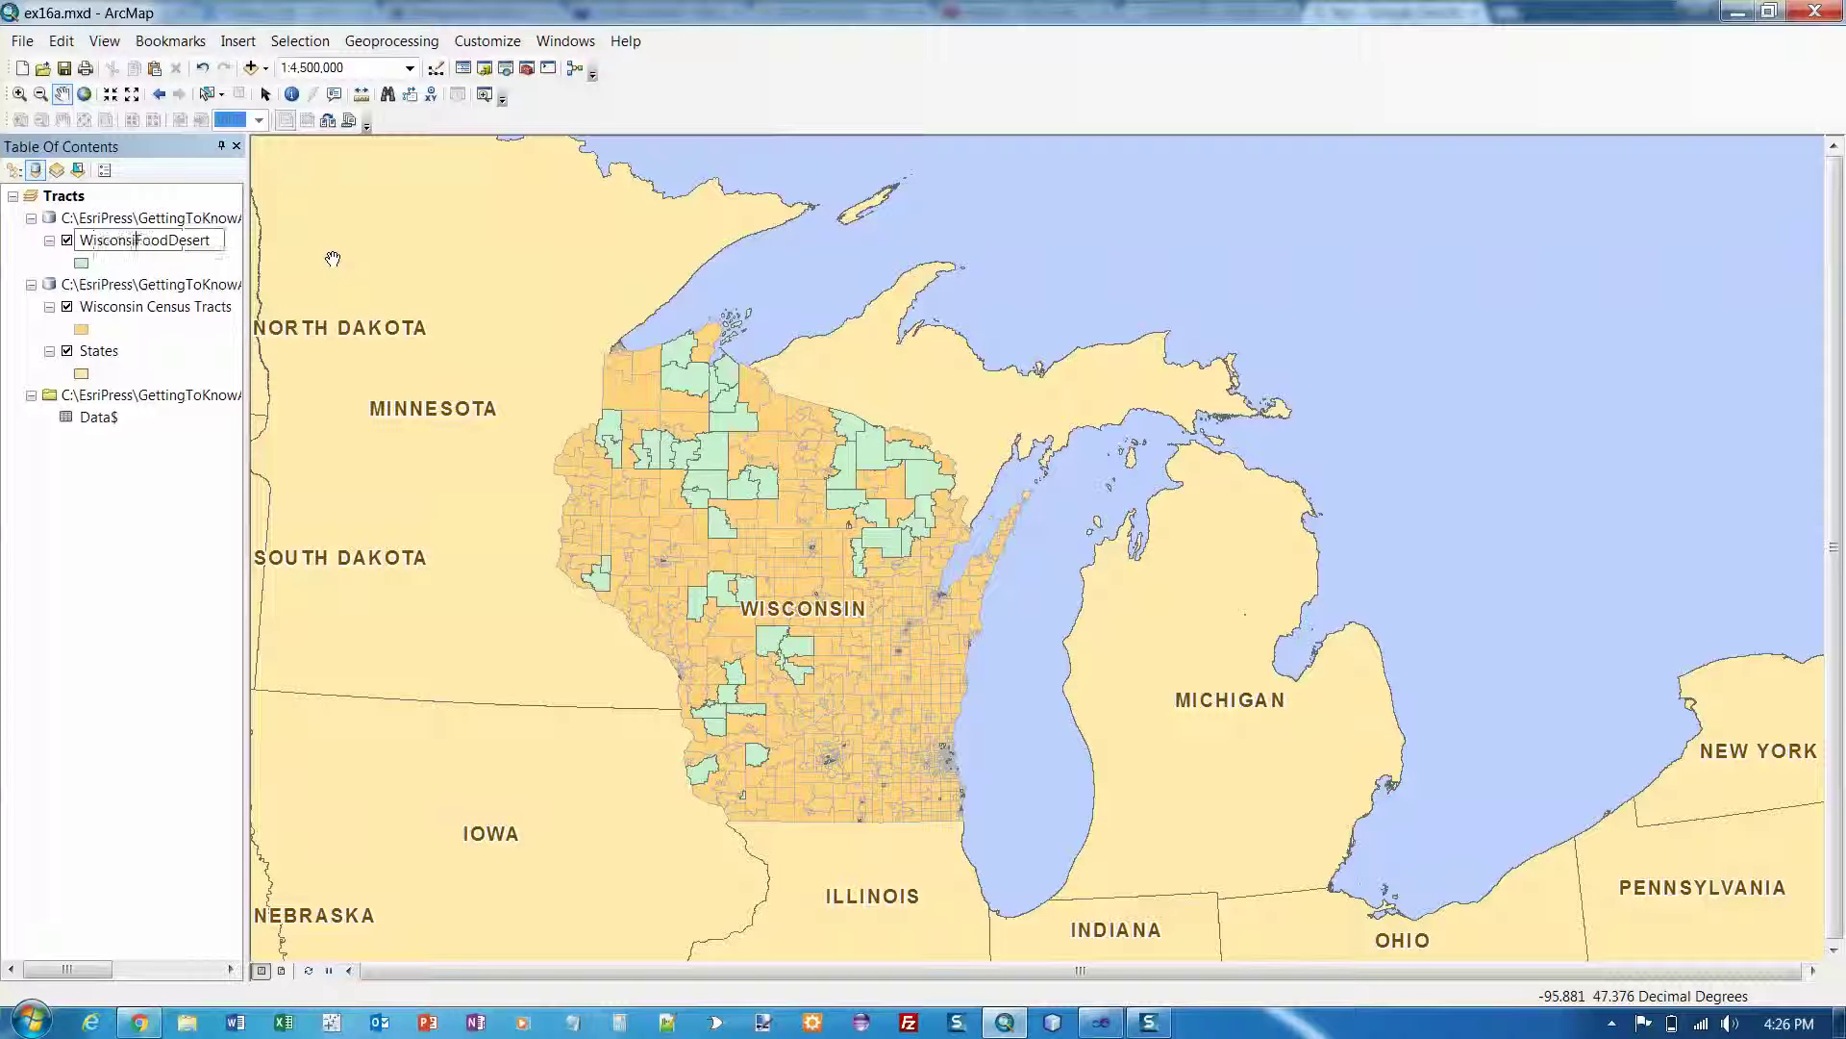